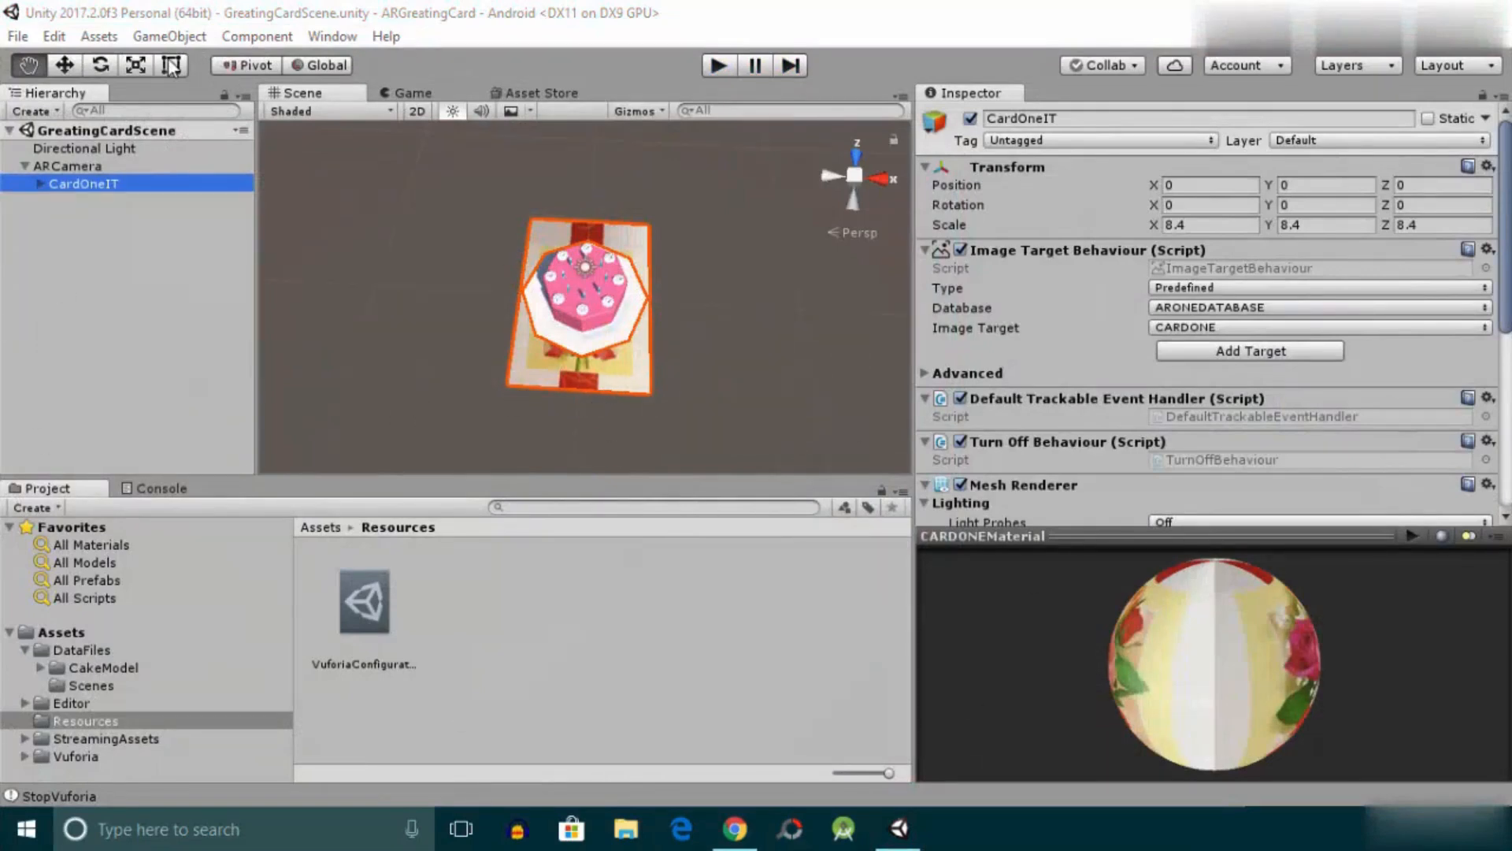
# Add a Vuforia image target to the scene and name it CardTwoIT.
pyautogui.click(171, 38)
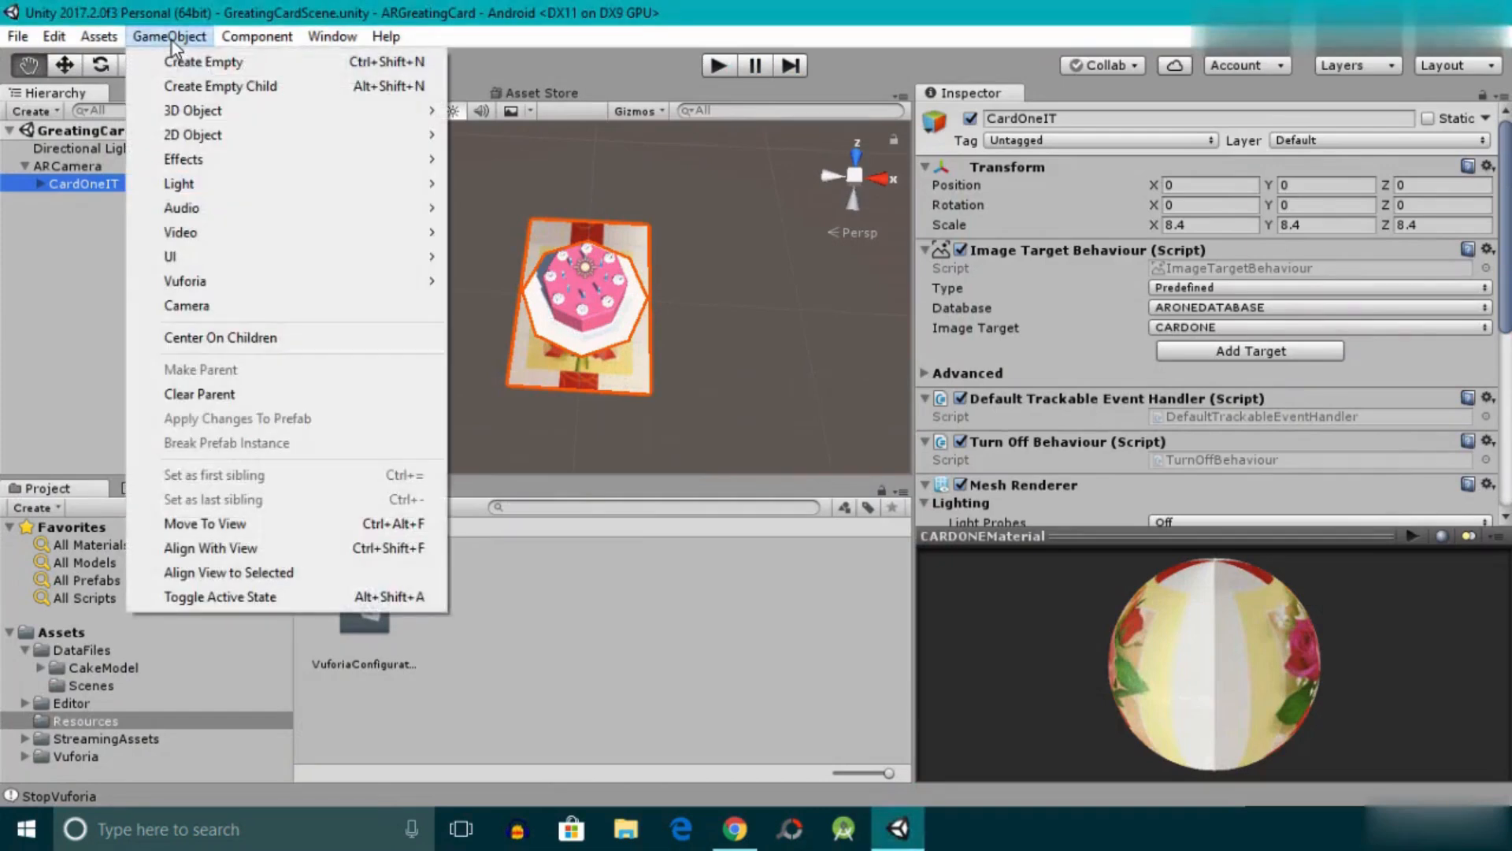
pyautogui.moveTo(242, 283)
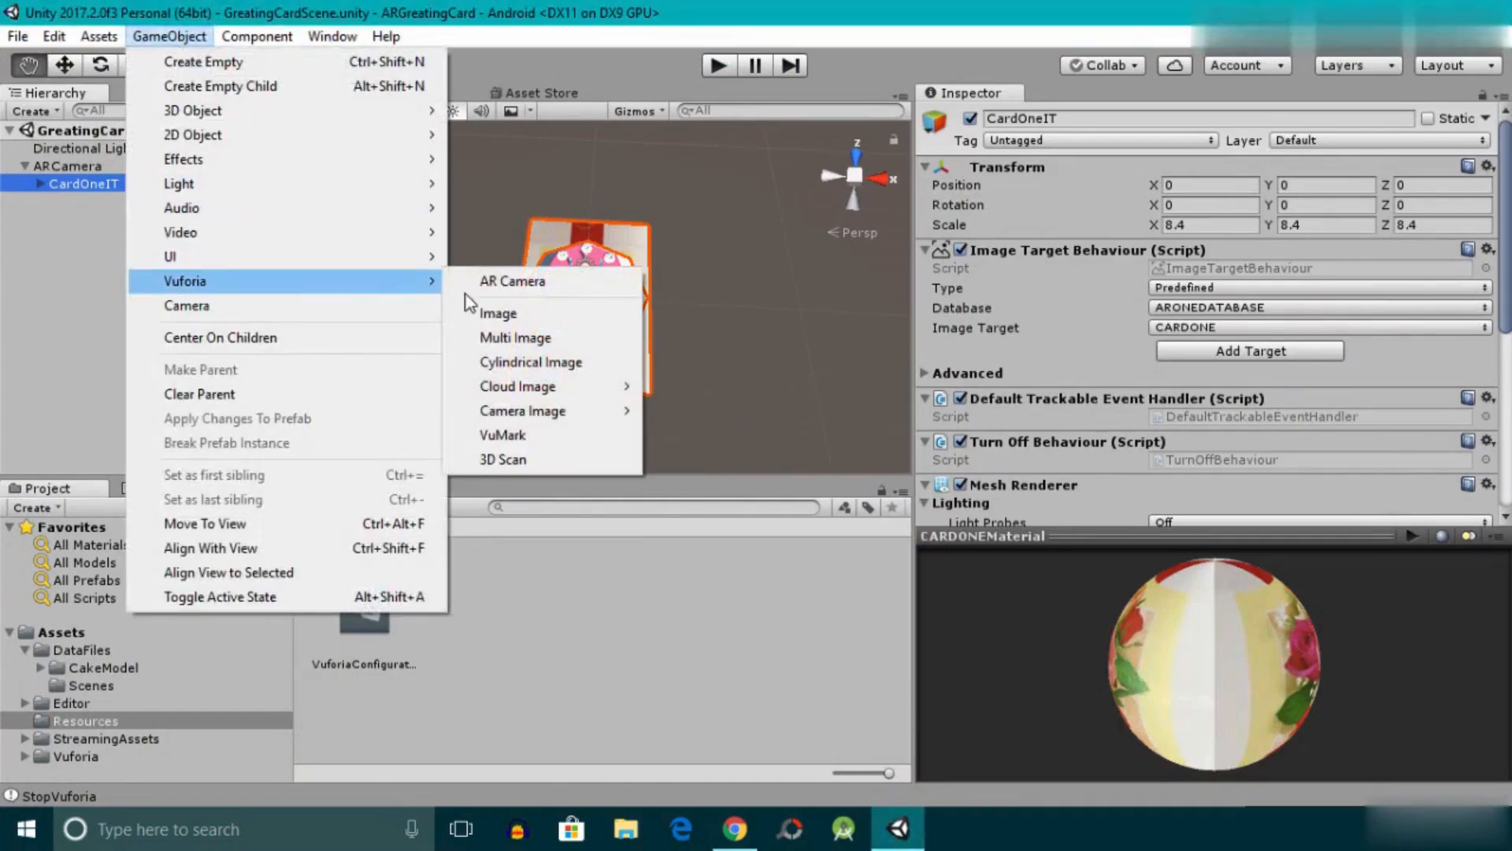
pyautogui.click(481, 313)
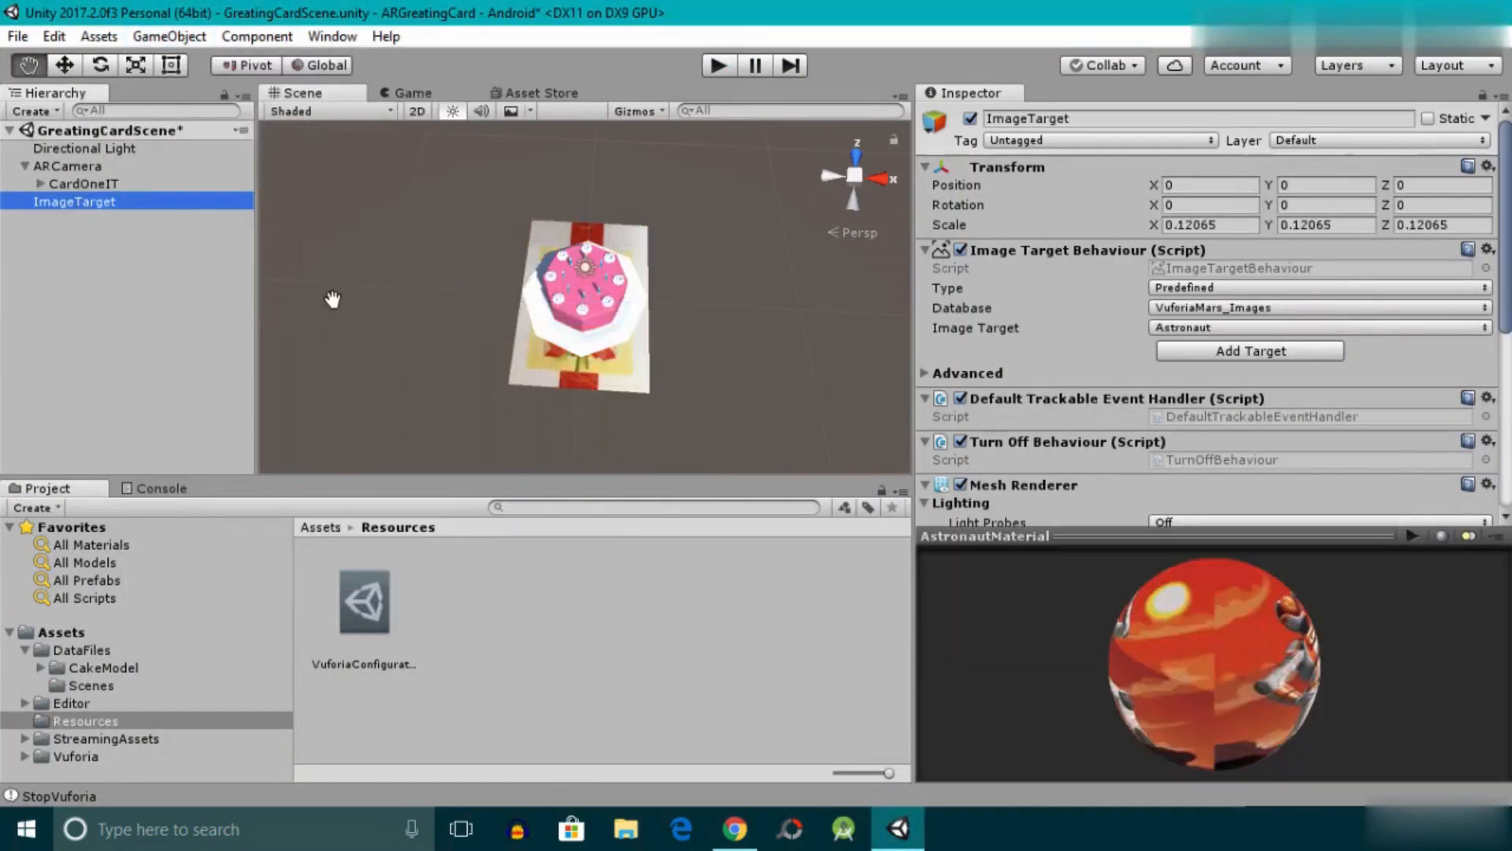
pyautogui.click(88, 238)
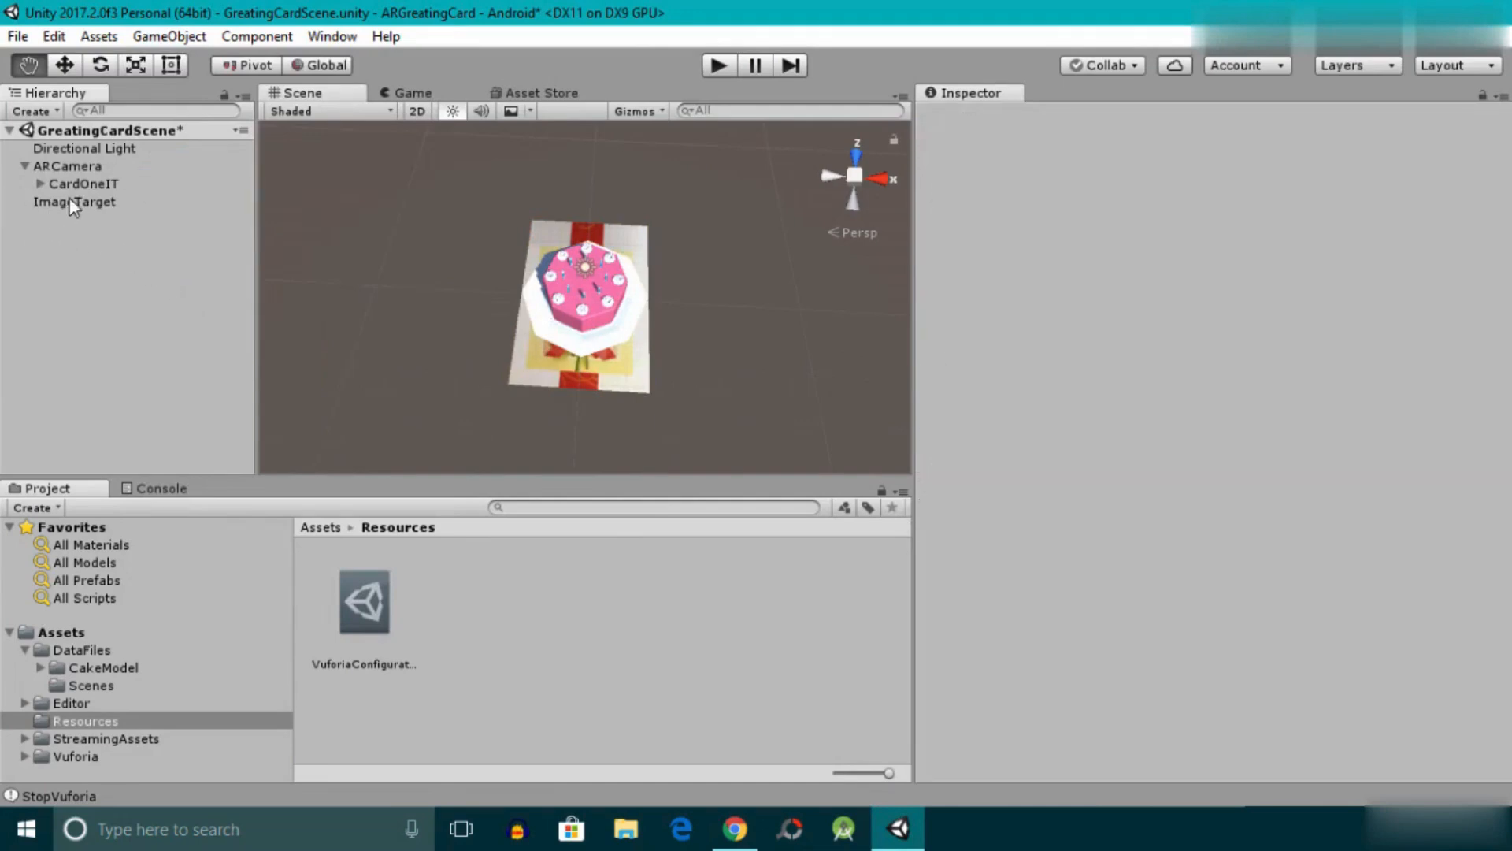
pyautogui.click(73, 204)
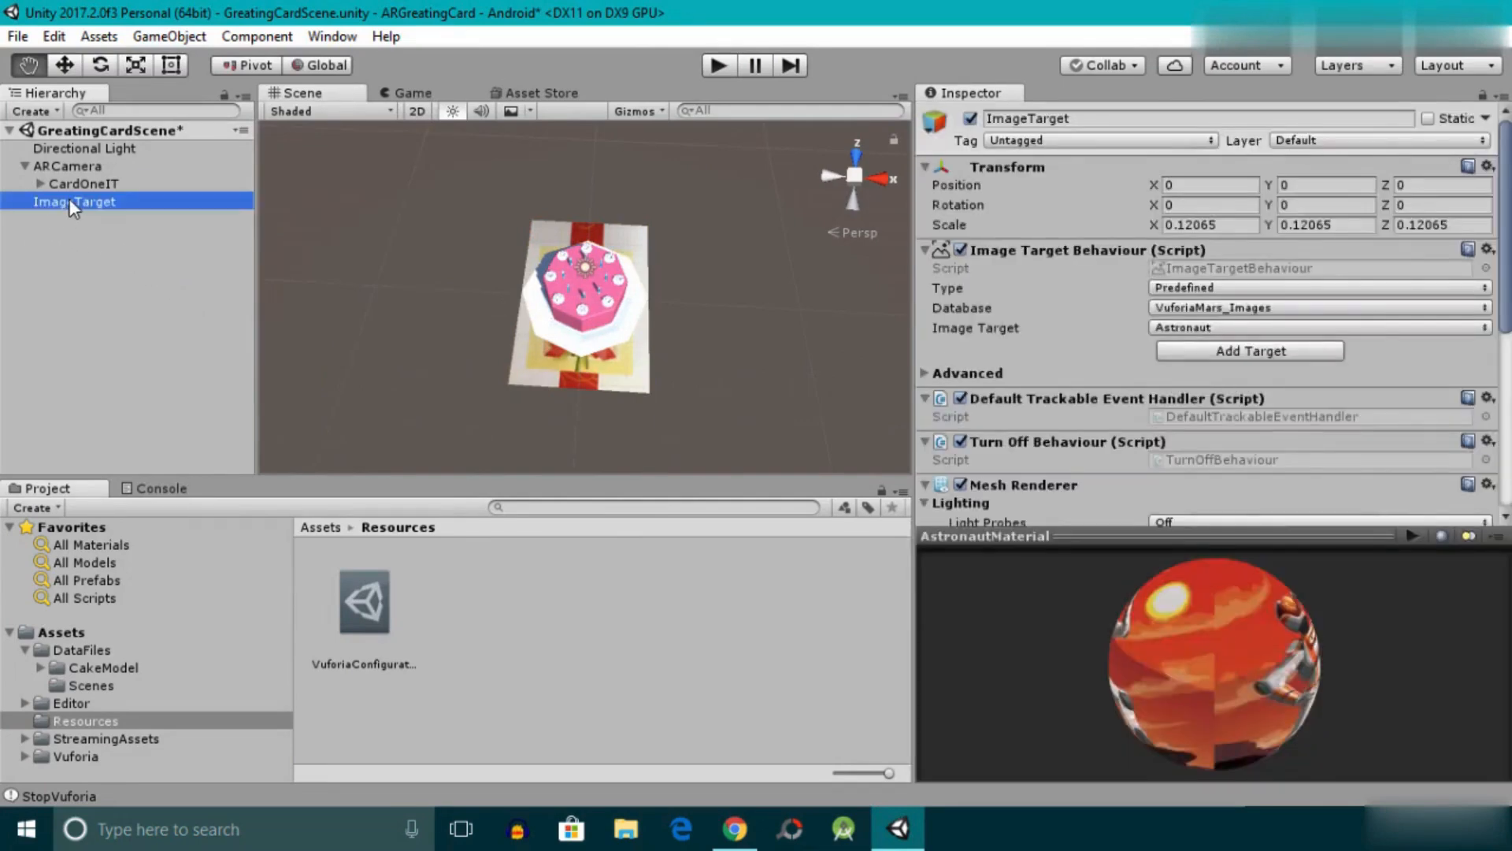
pyautogui.click(71, 202)
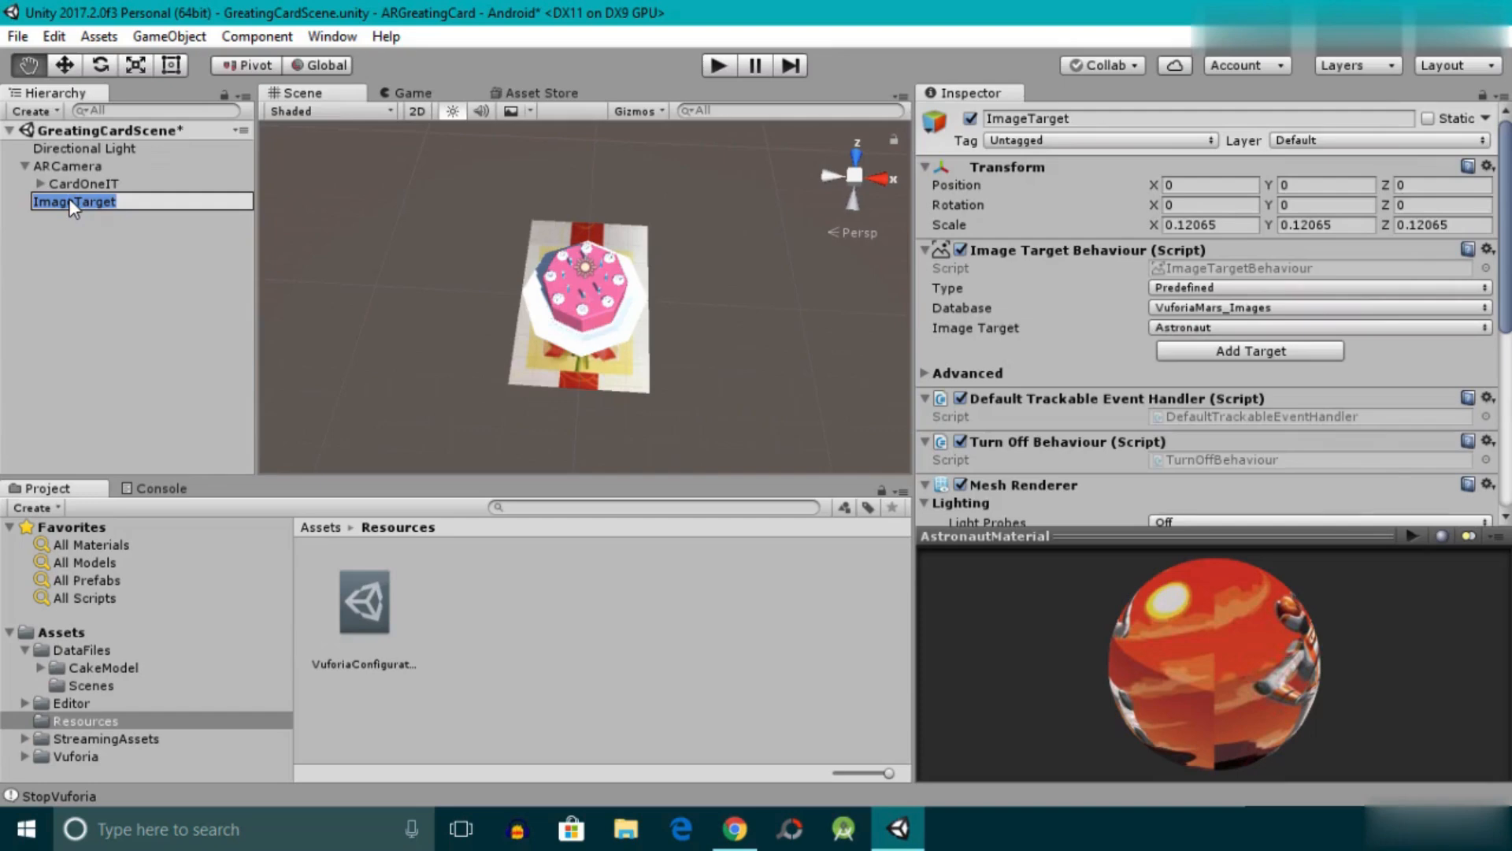
pyautogui.write('CardTwoIT')
pyautogui.press('Return')
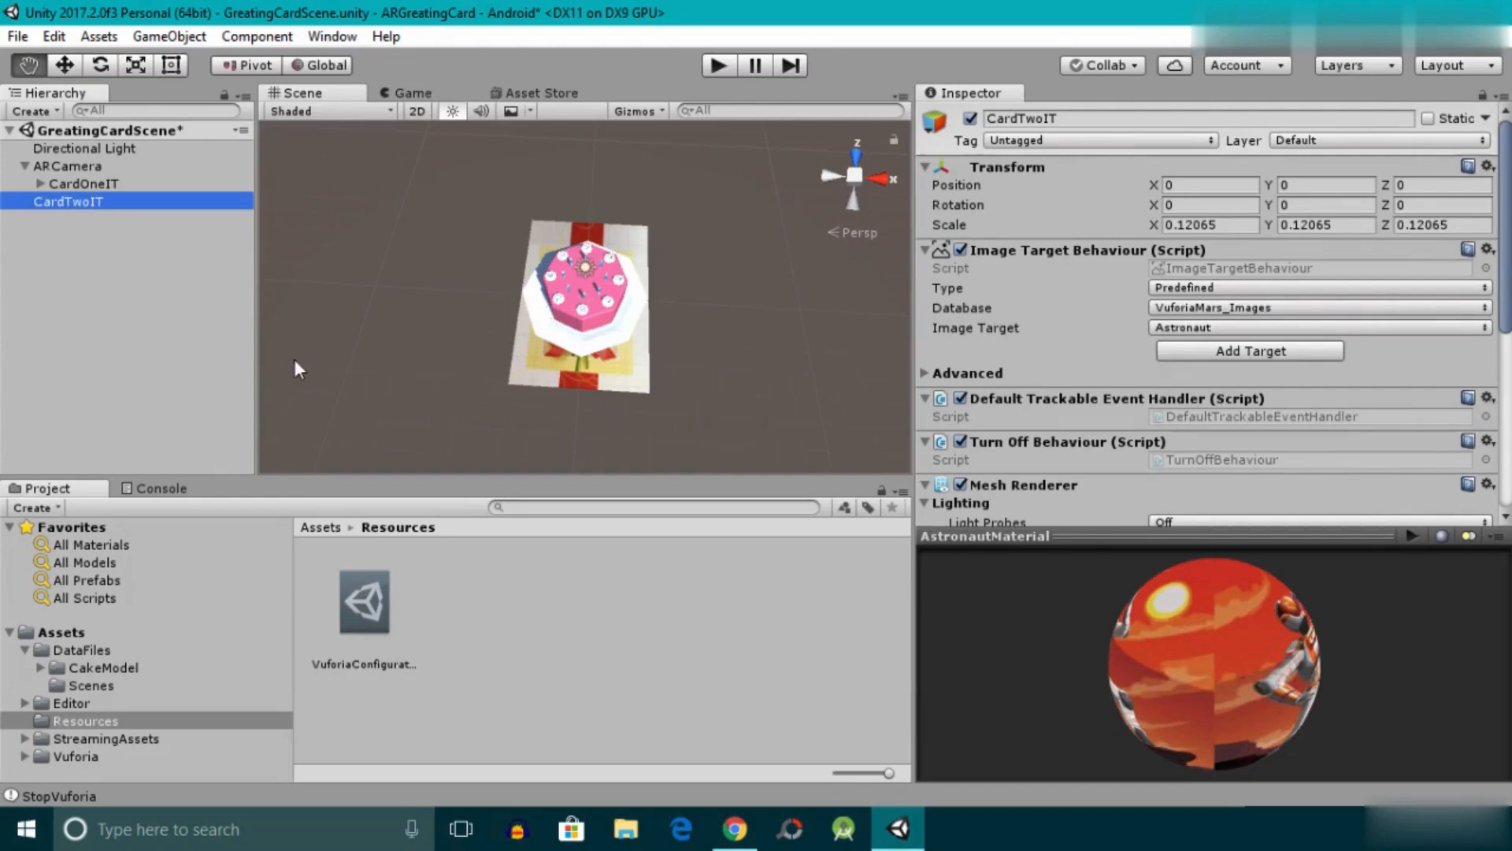
# Set the image target database of CardTwoIT to ARONEDATABASE.
pyautogui.click(1235, 309)
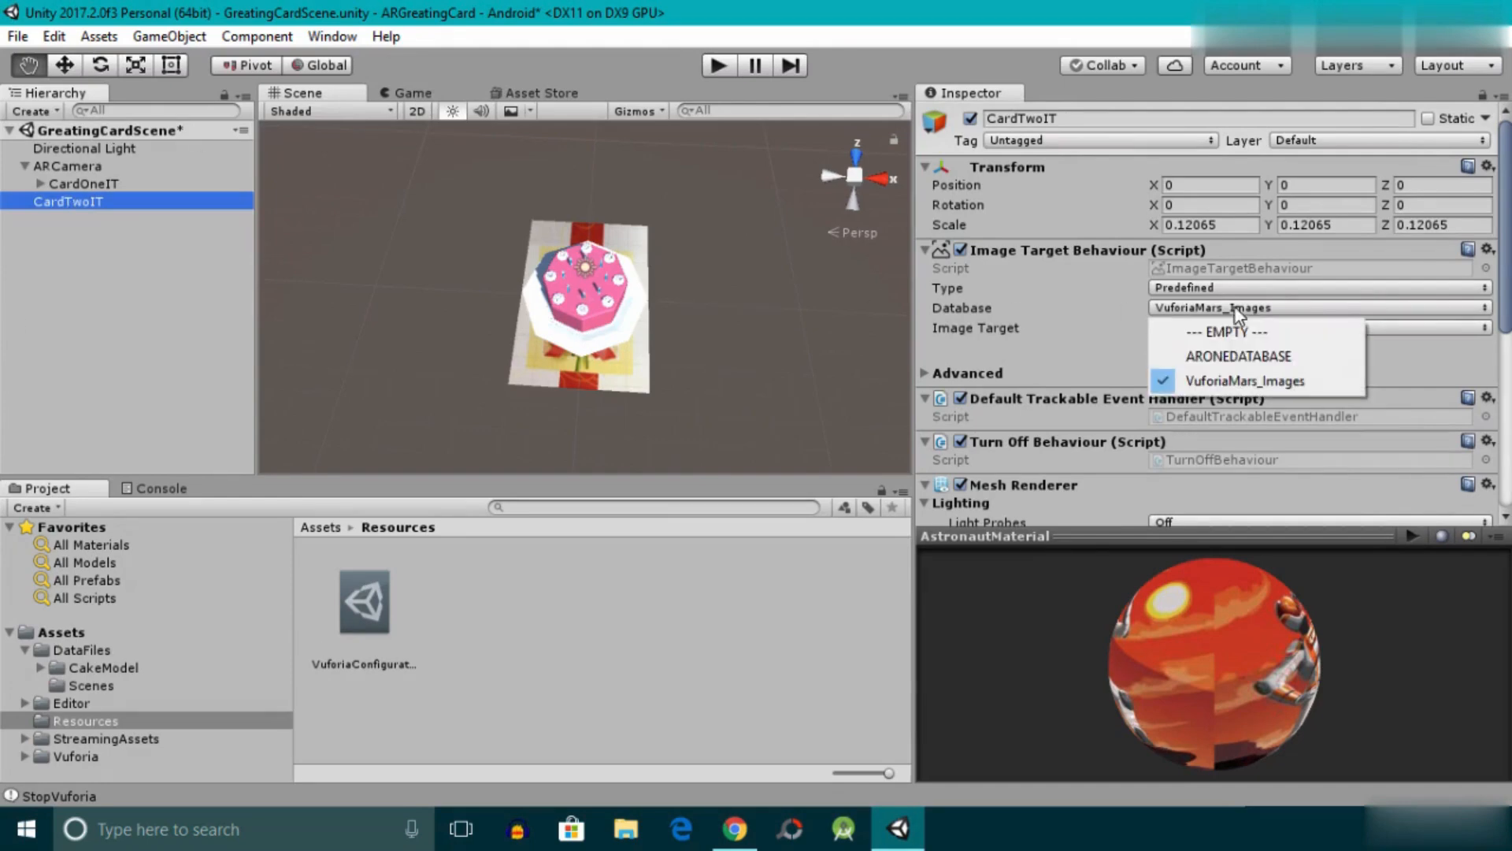
pyautogui.click(1225, 357)
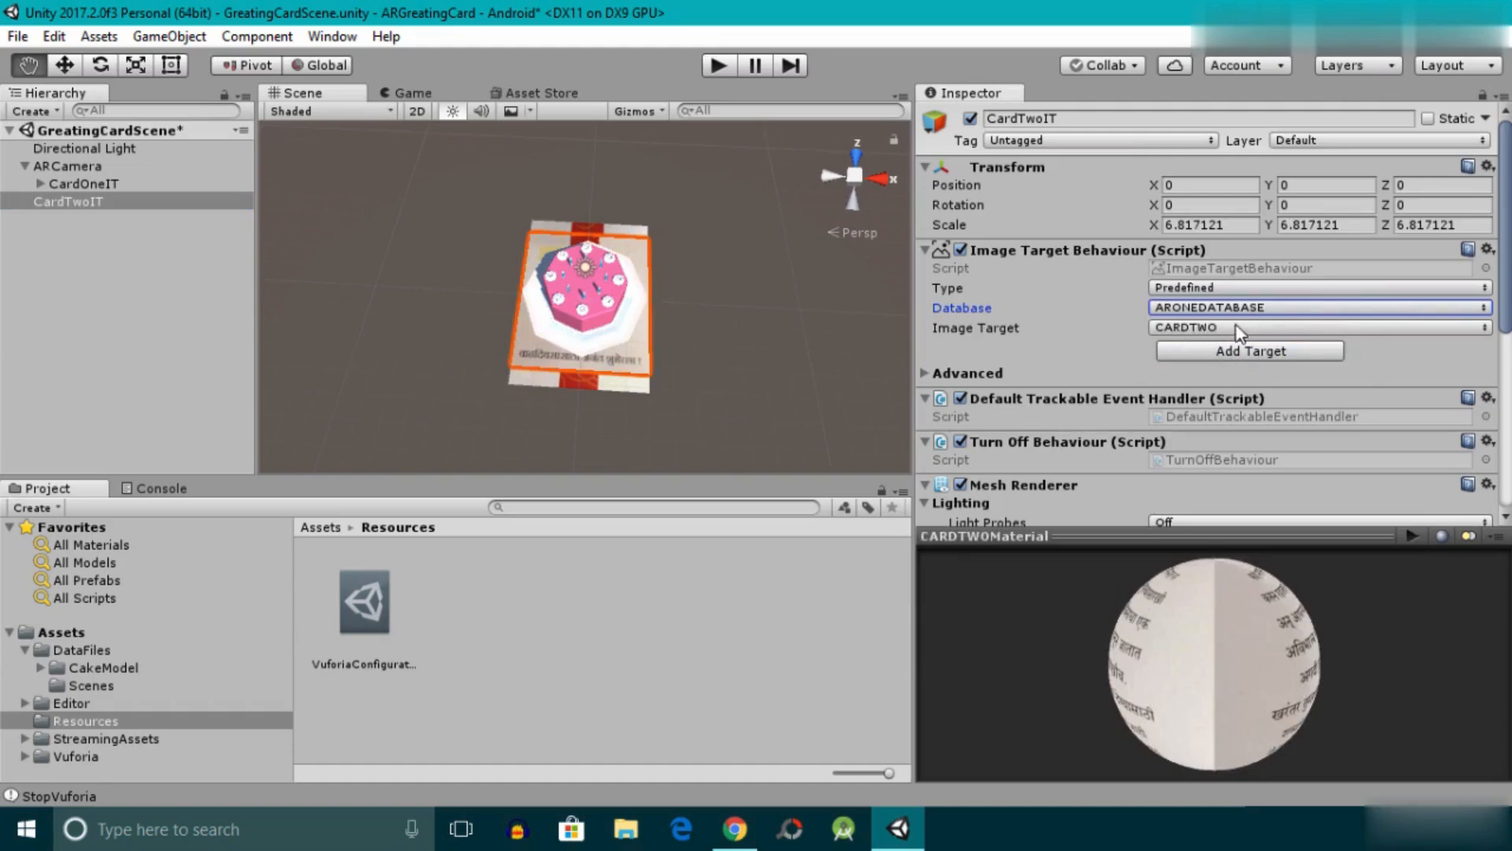
pyautogui.click(76, 184)
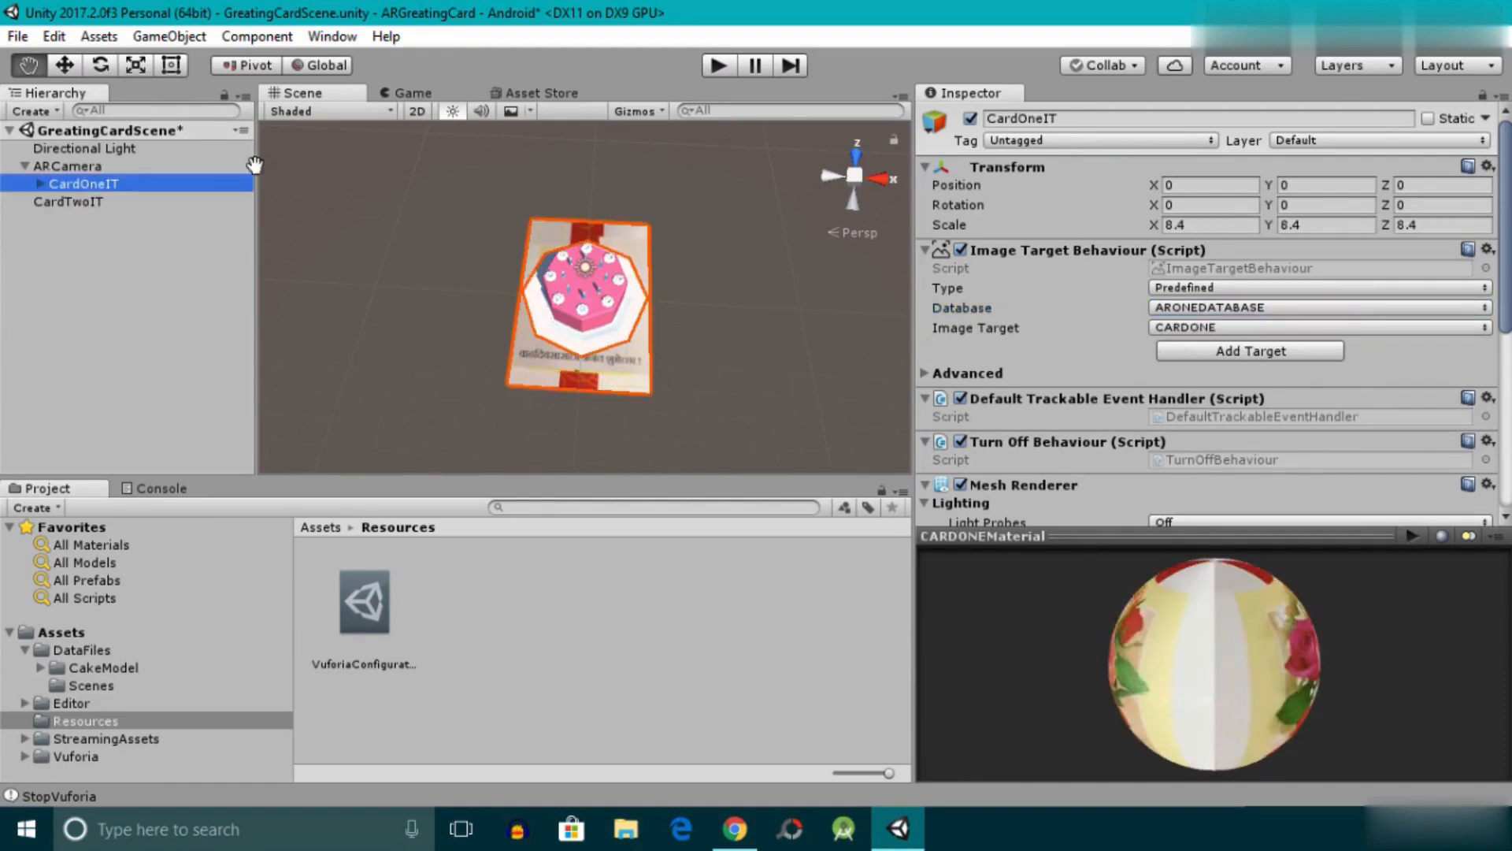
# Move CardTwoIT along the X axis to about 10.74, clear of CardOneIT, and save the scene.
pyautogui.click(88, 202)
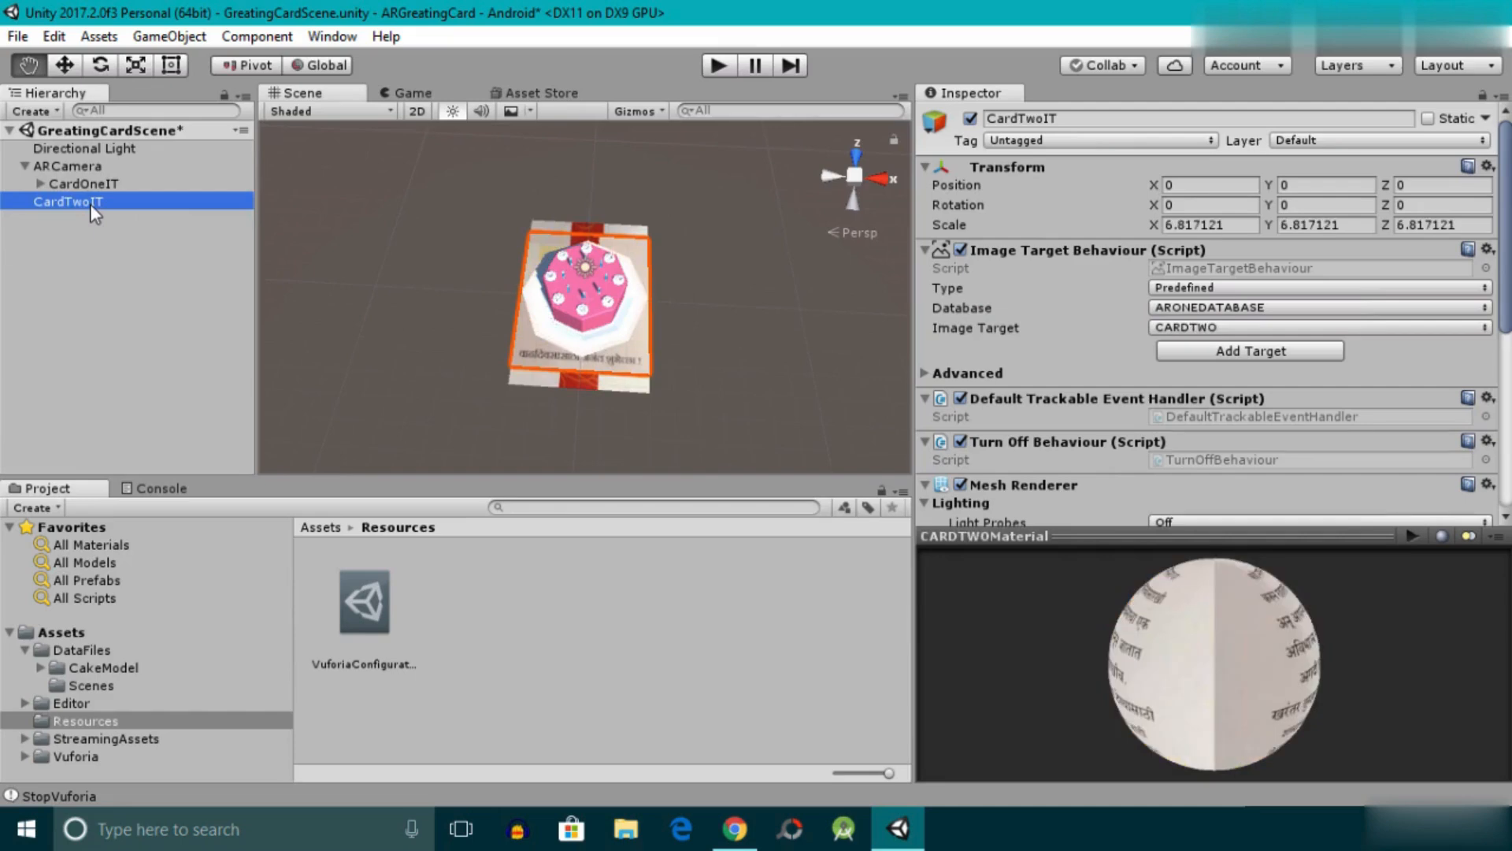
pyautogui.click(66, 65)
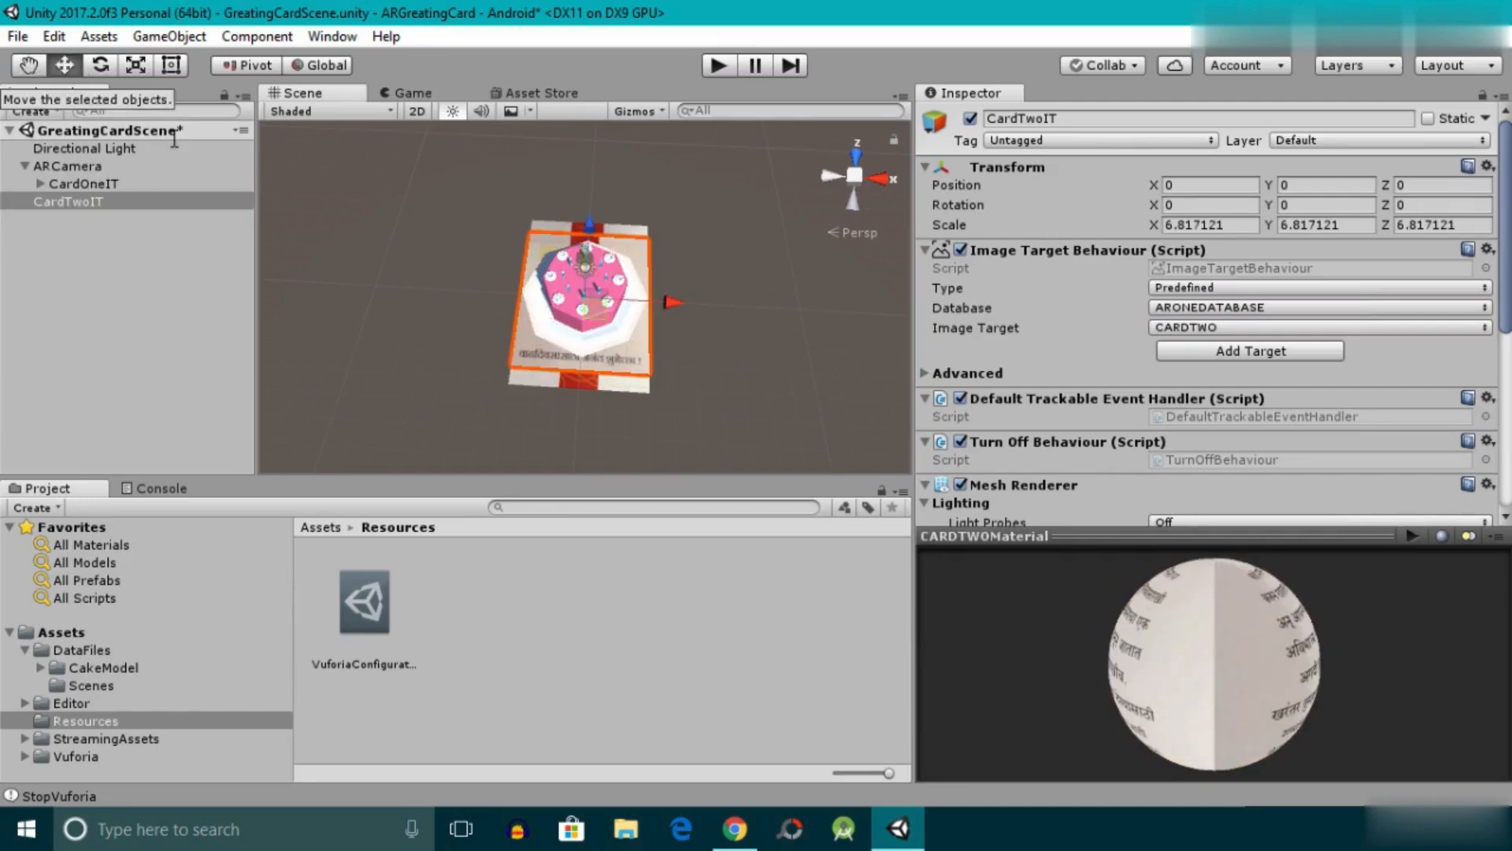
pyautogui.moveTo(668, 308); pyautogui.dragTo(888, 288)
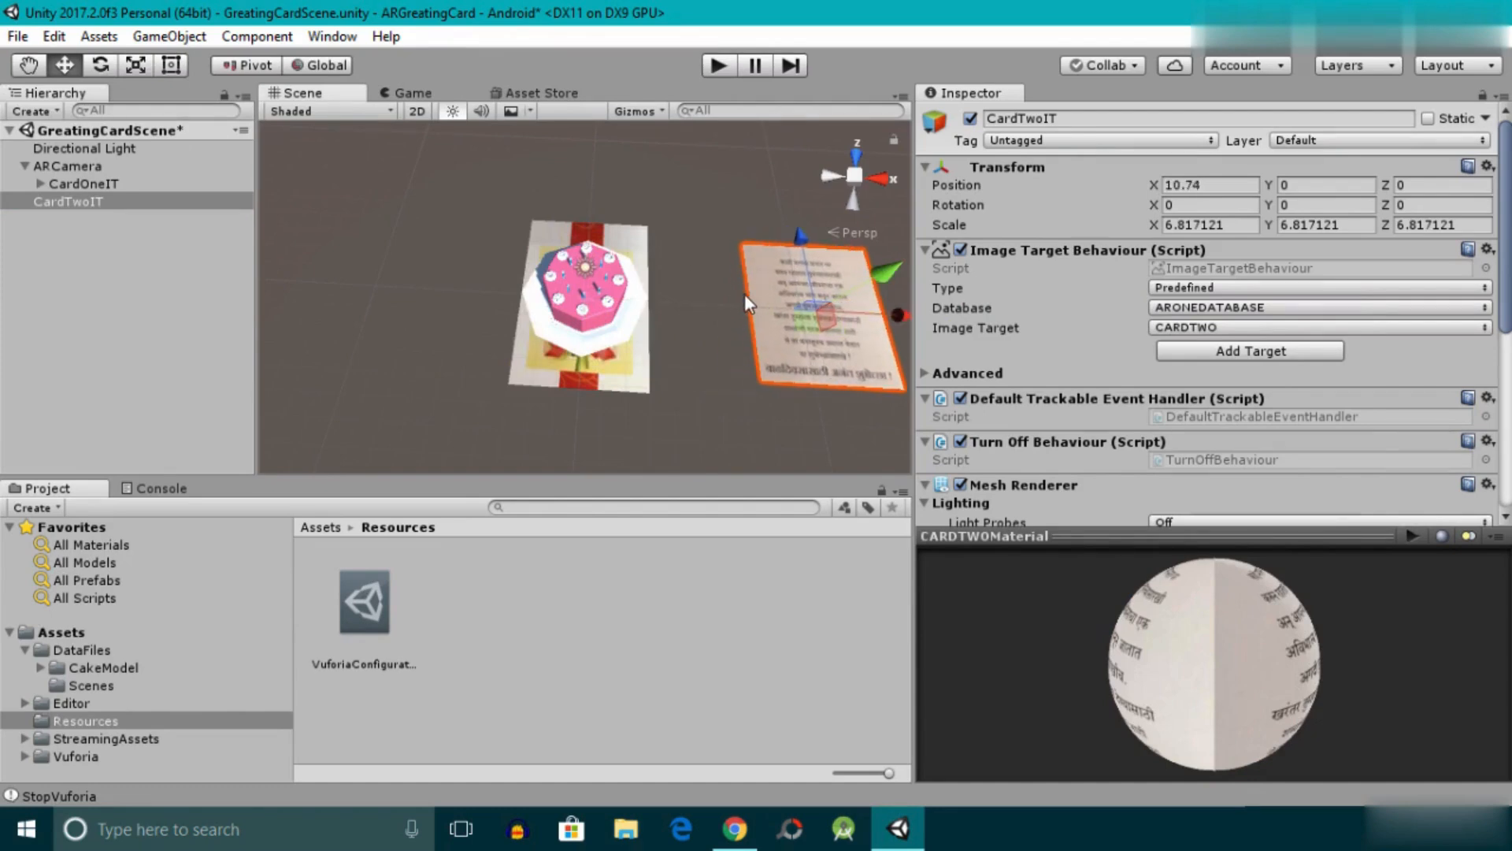
pyautogui.hotkey('ctrl', 's')
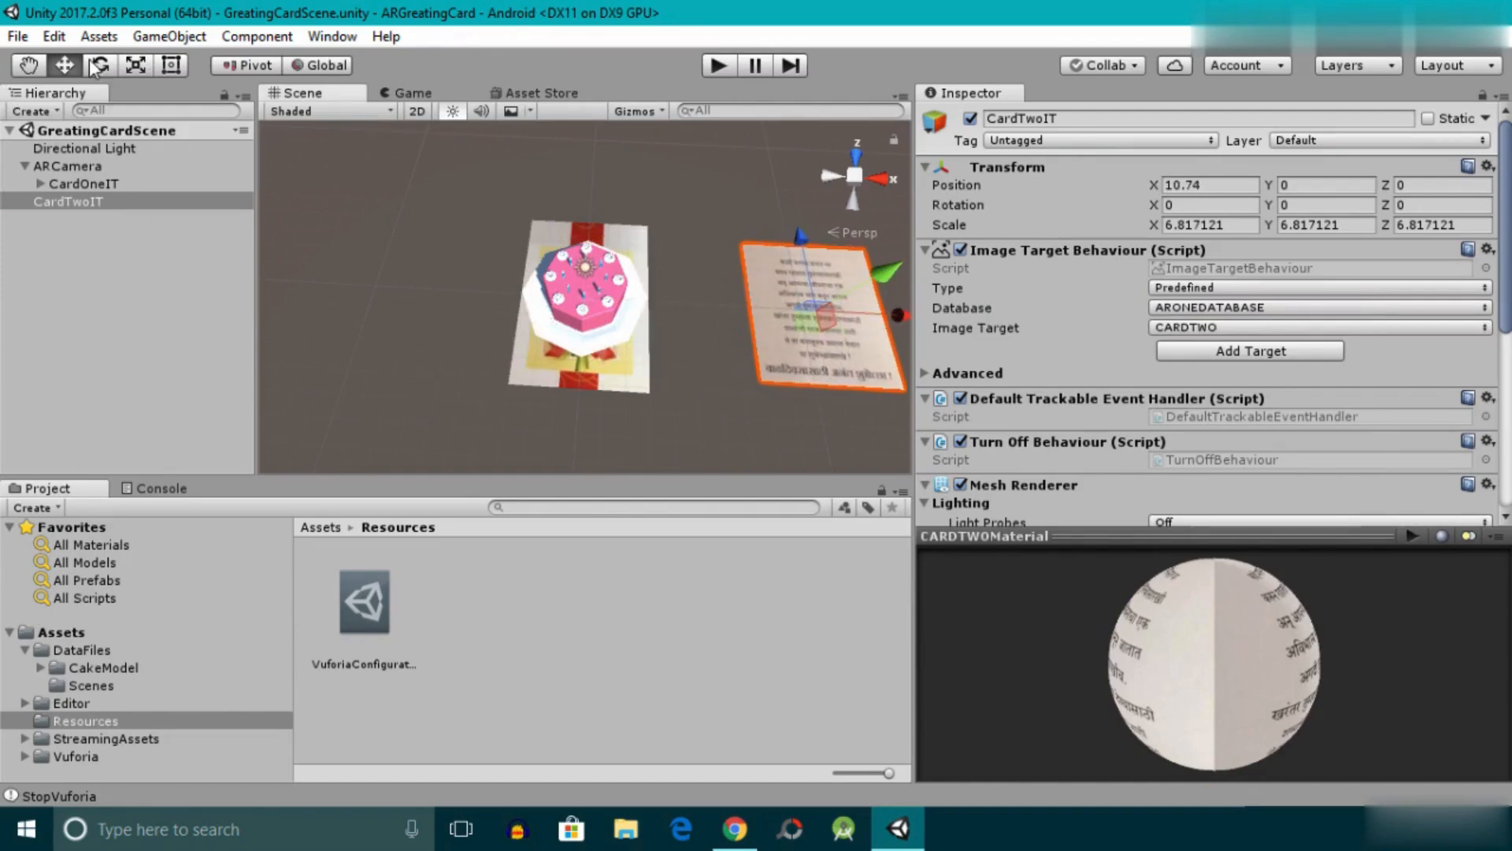
# Add a 3D plane as a child of CardTwoIT.
pyautogui.press('q')
pyautogui.moveTo(846, 281); pyautogui.dragTo(655, 329)
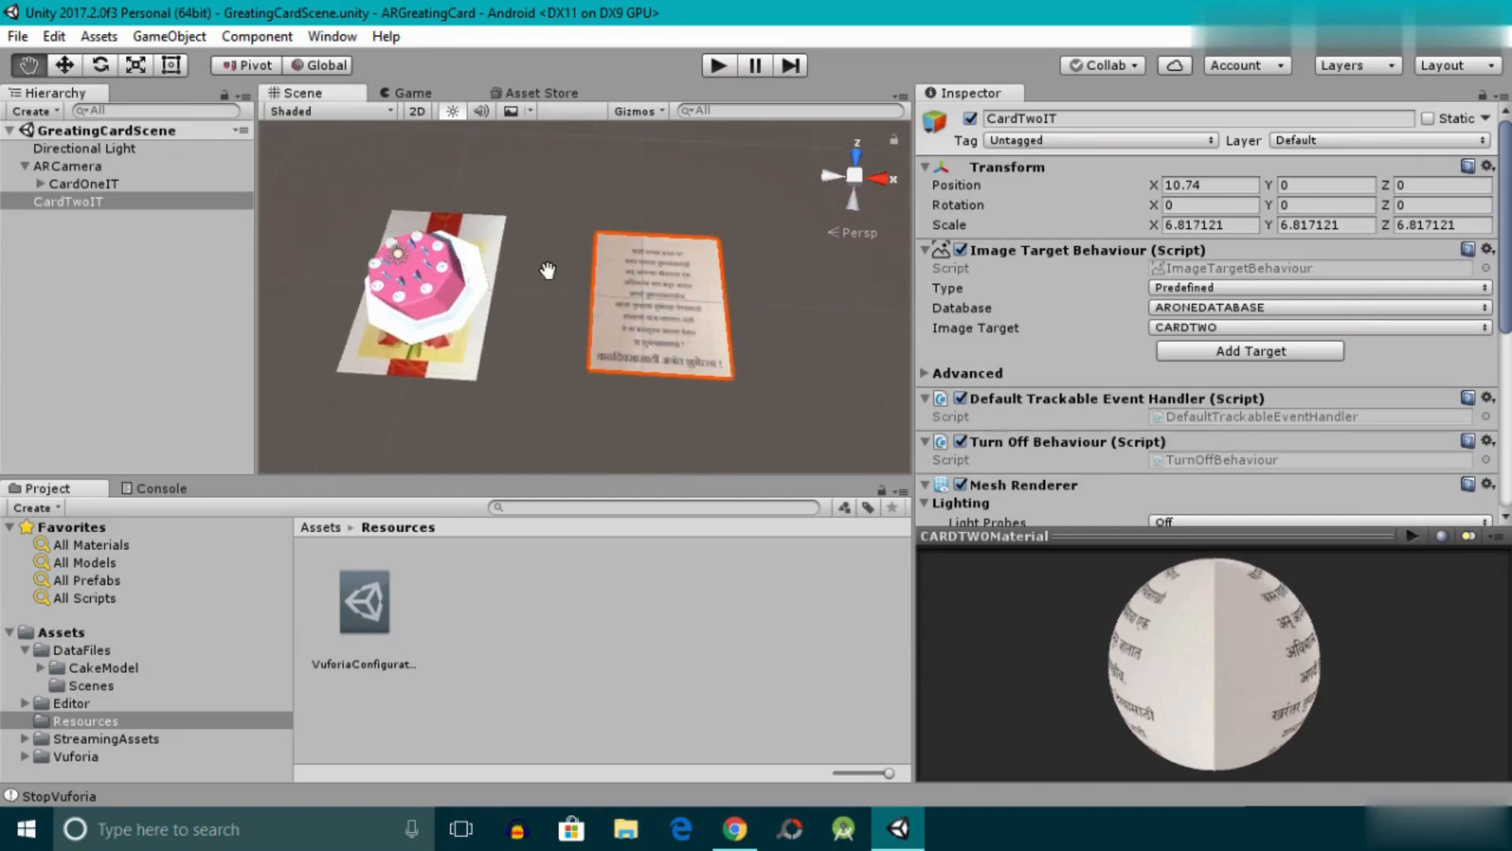
pyautogui.click(140, 239)
pyautogui.click(87, 201)
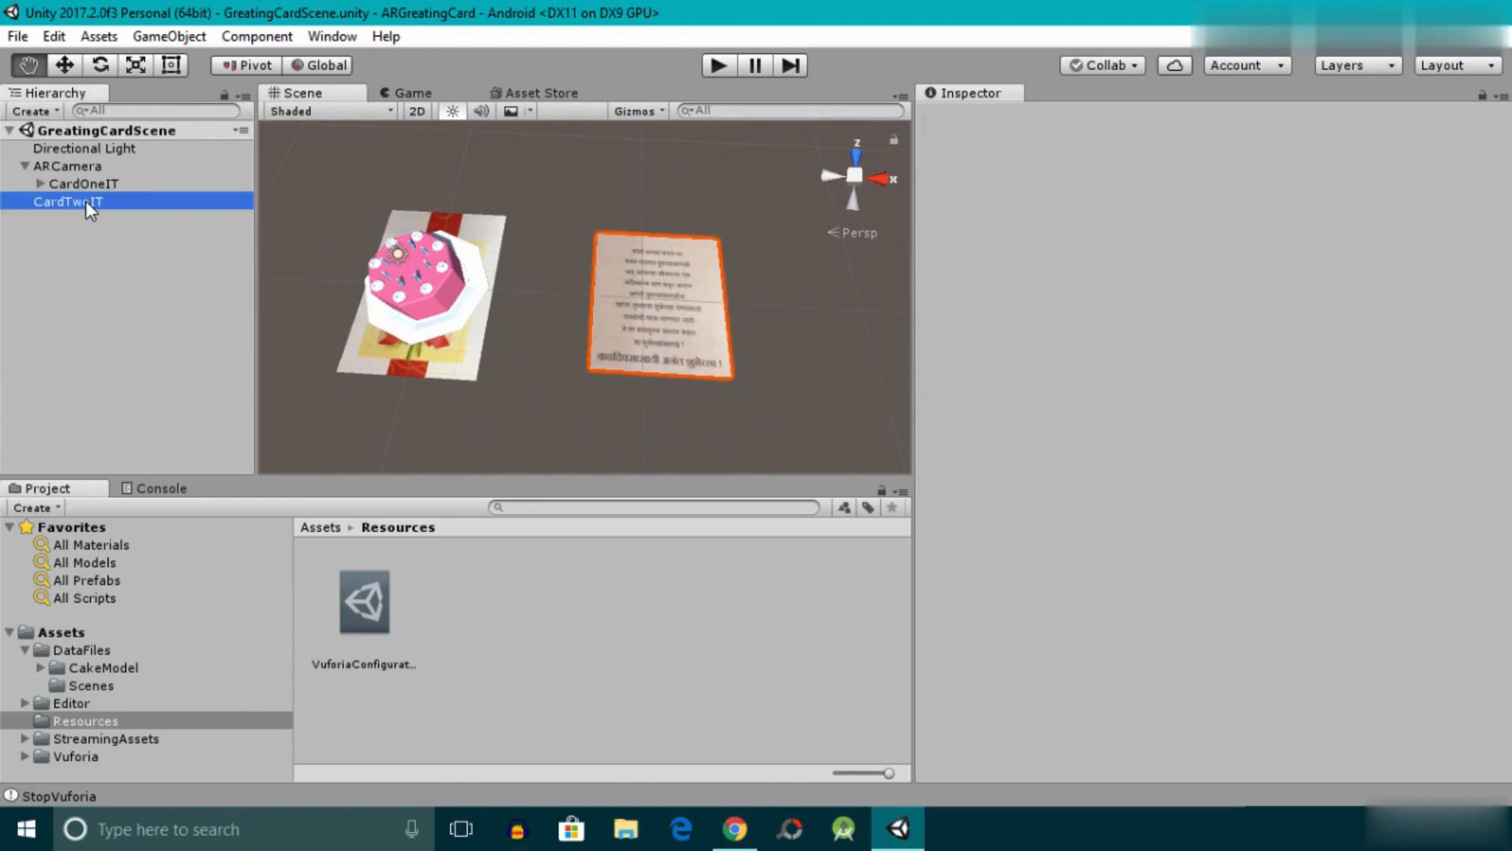
pyautogui.rightClick(86, 201)
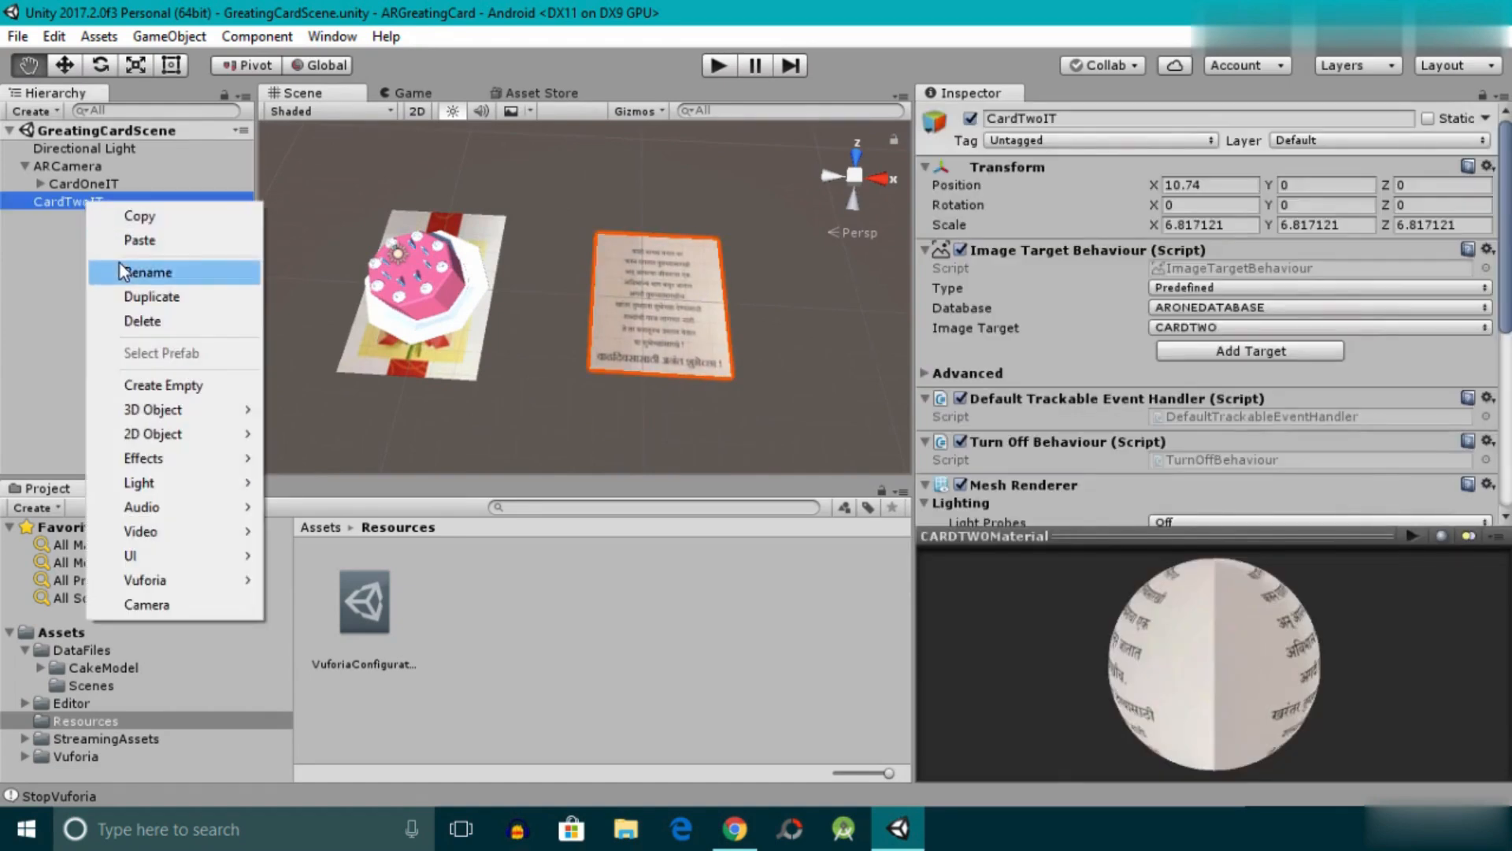
pyautogui.moveTo(166, 421)
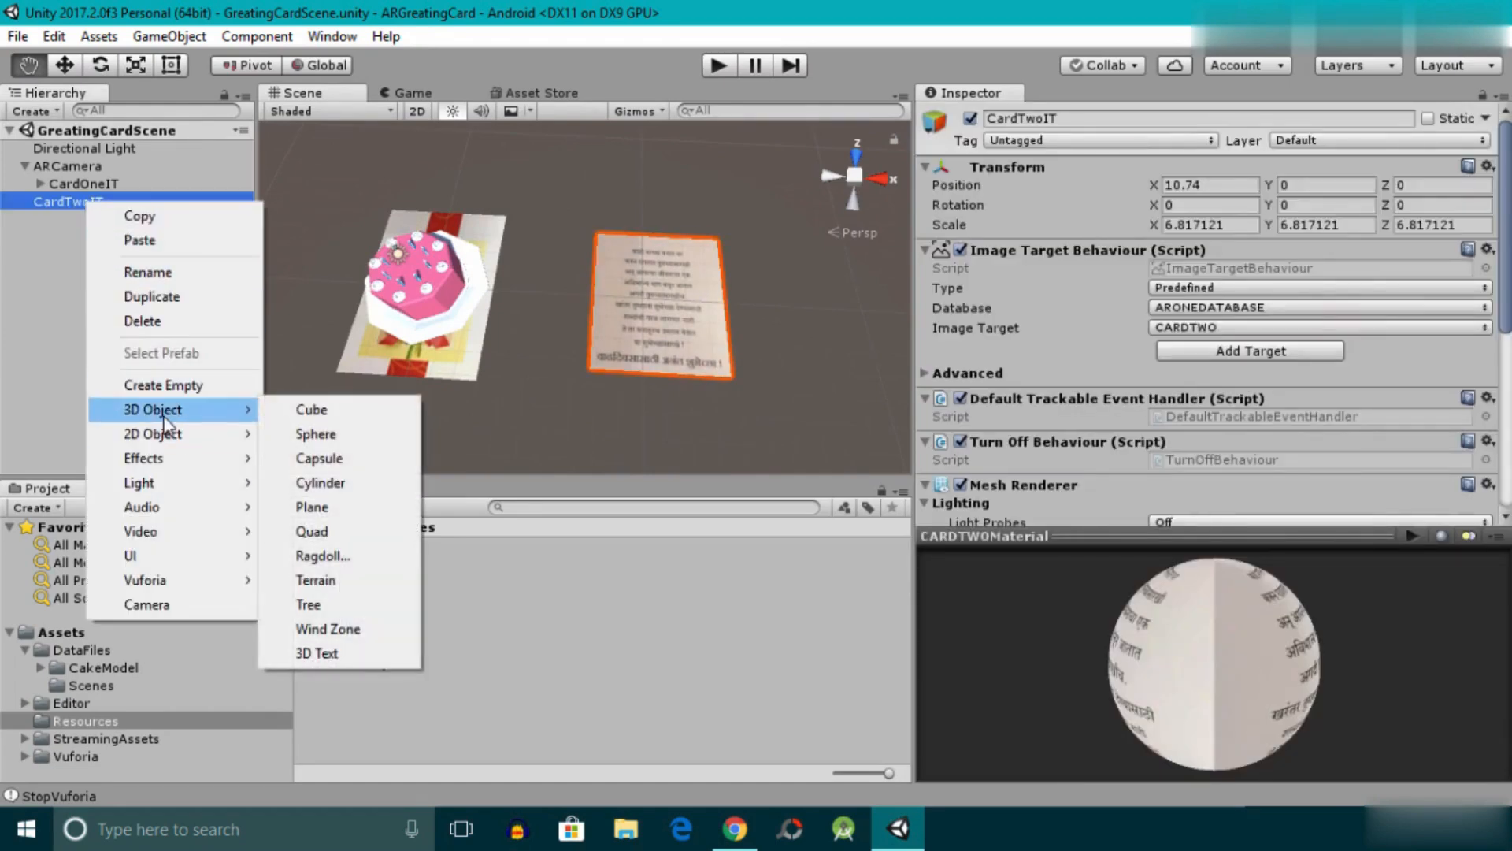
pyautogui.click(312, 507)
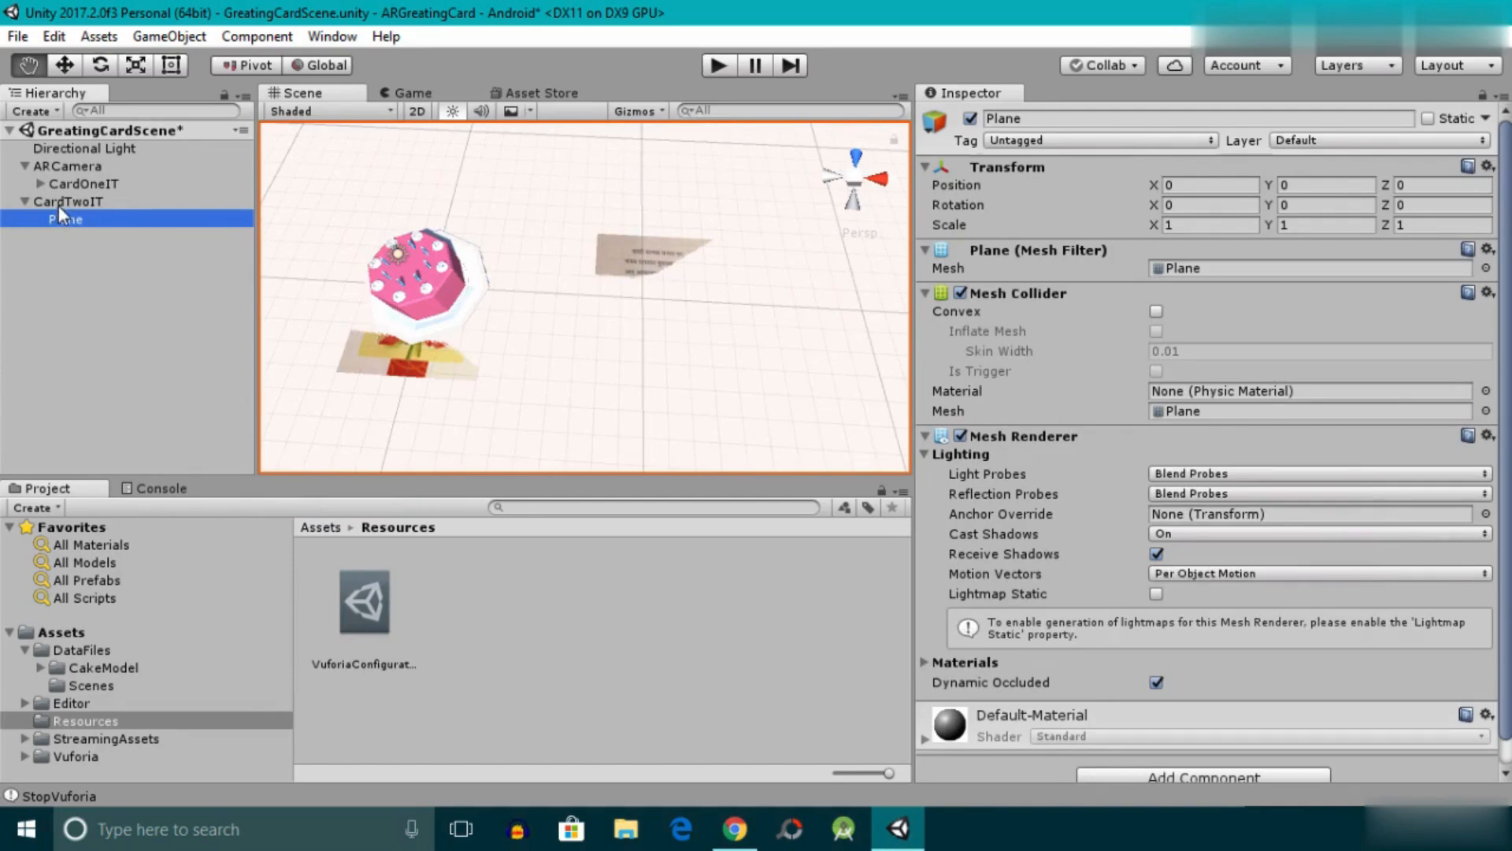
# Shrink the plane uniformly to a scale of about 0.118, and stretch it lengthwise to a Z scale of about 0.163.
pyautogui.click(135, 65)
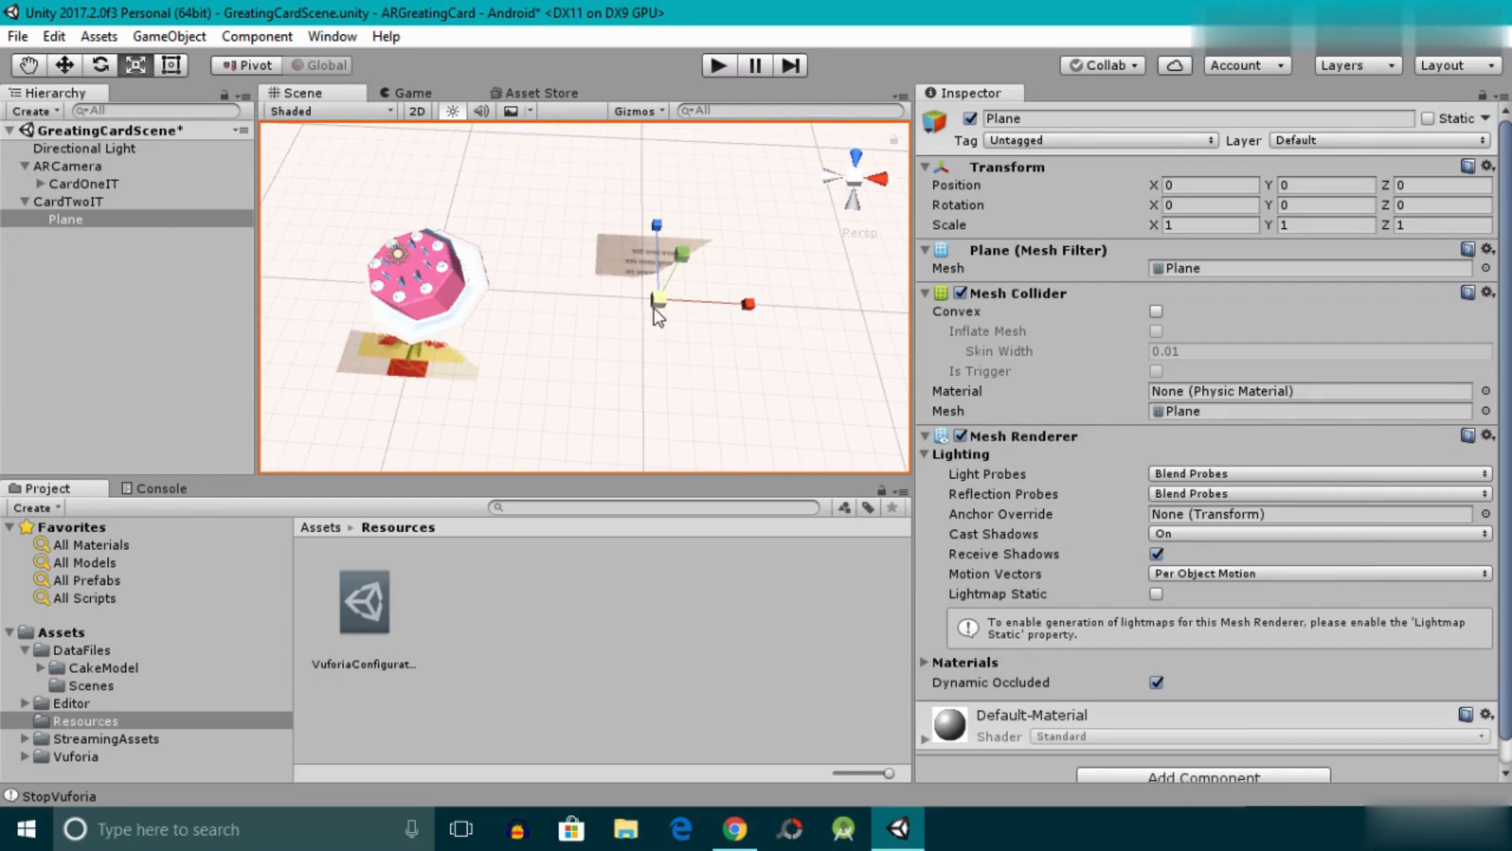
pyautogui.moveTo(655, 309); pyautogui.dragTo(551, 302)
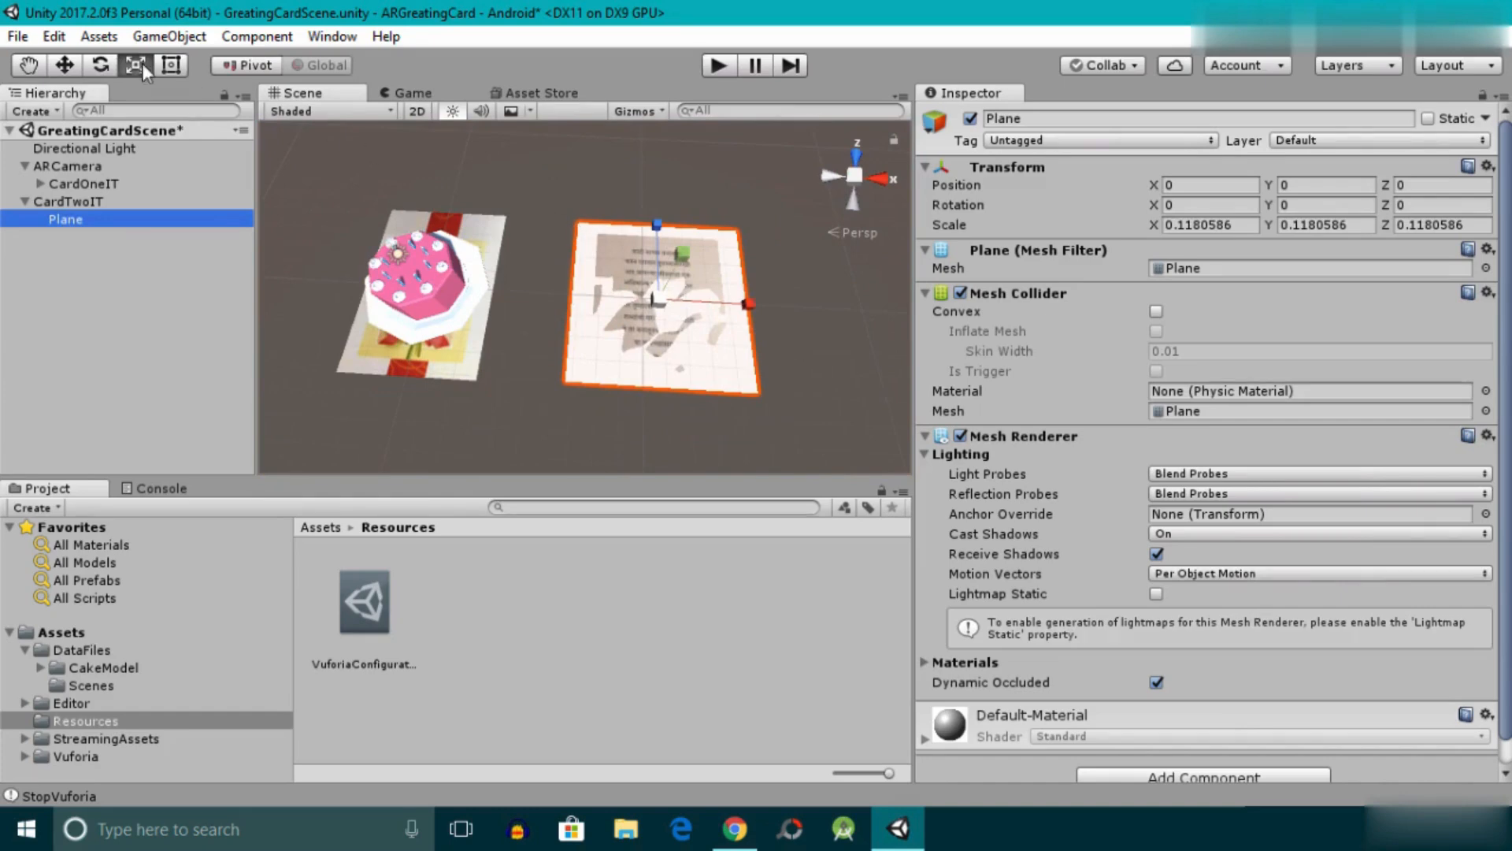
pyautogui.click(171, 64)
pyautogui.moveTo(660, 225); pyautogui.dragTo(654, 185)
pyautogui.moveTo(639, 386); pyautogui.dragTo(639, 417)
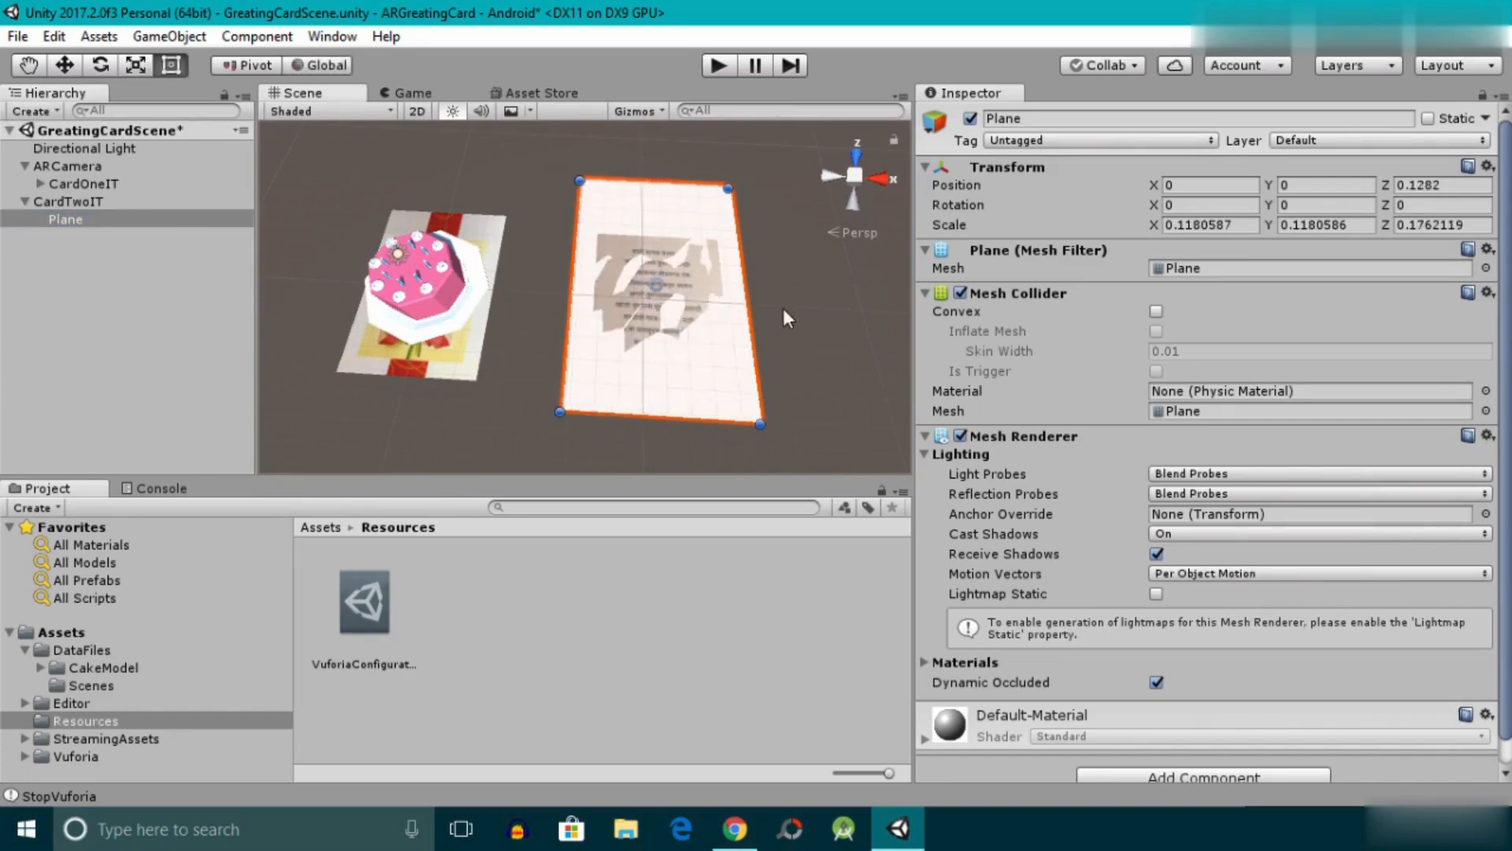
pyautogui.moveTo(652, 180); pyautogui.dragTo(657, 194)
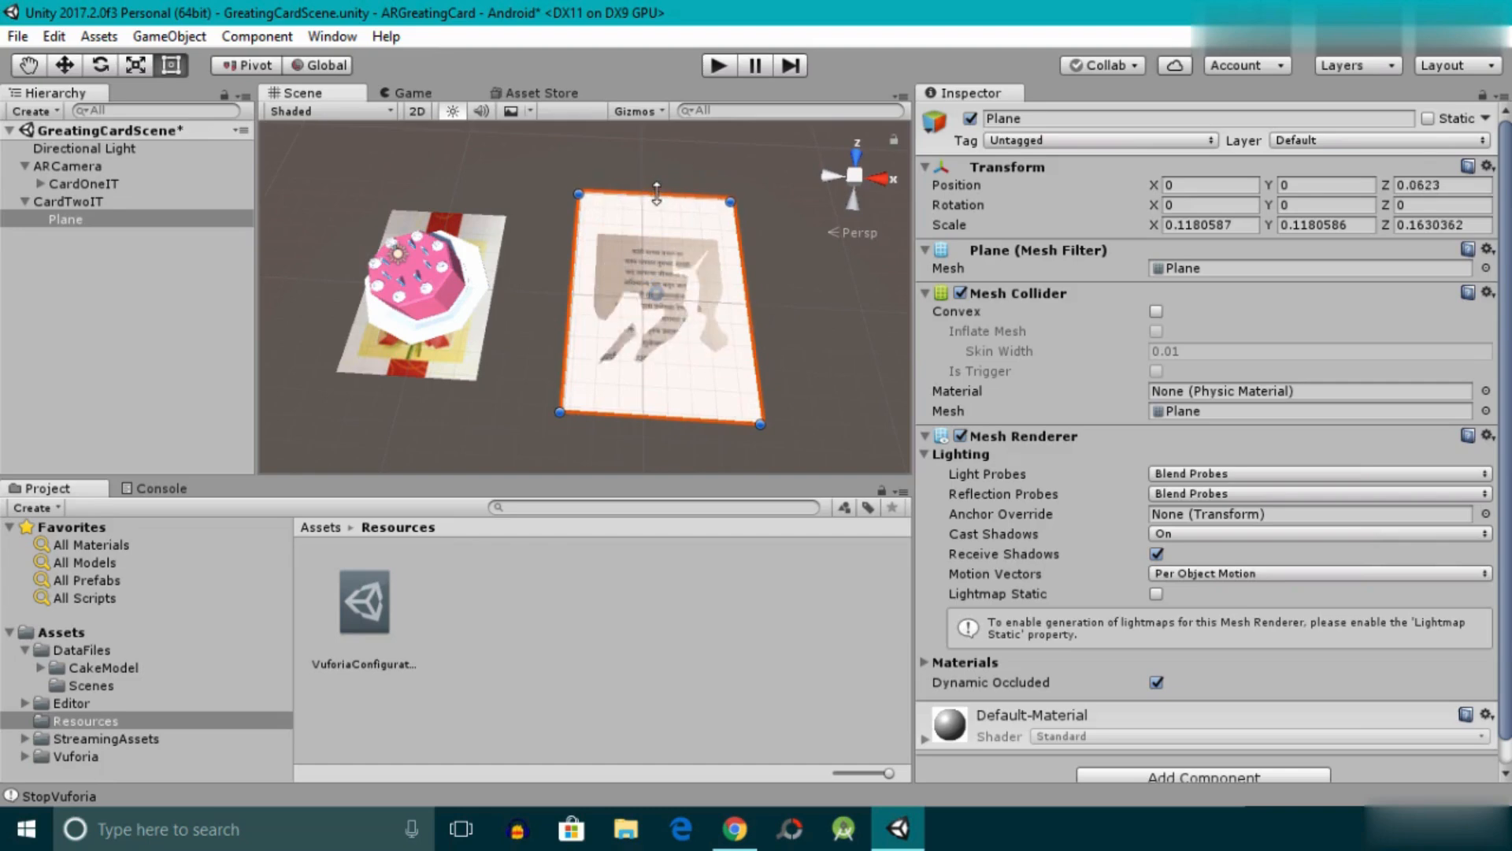
# Set the plane's Y position to 0.1 and save the scene.
pyautogui.click(1306, 186)
pyautogui.write('0.1')
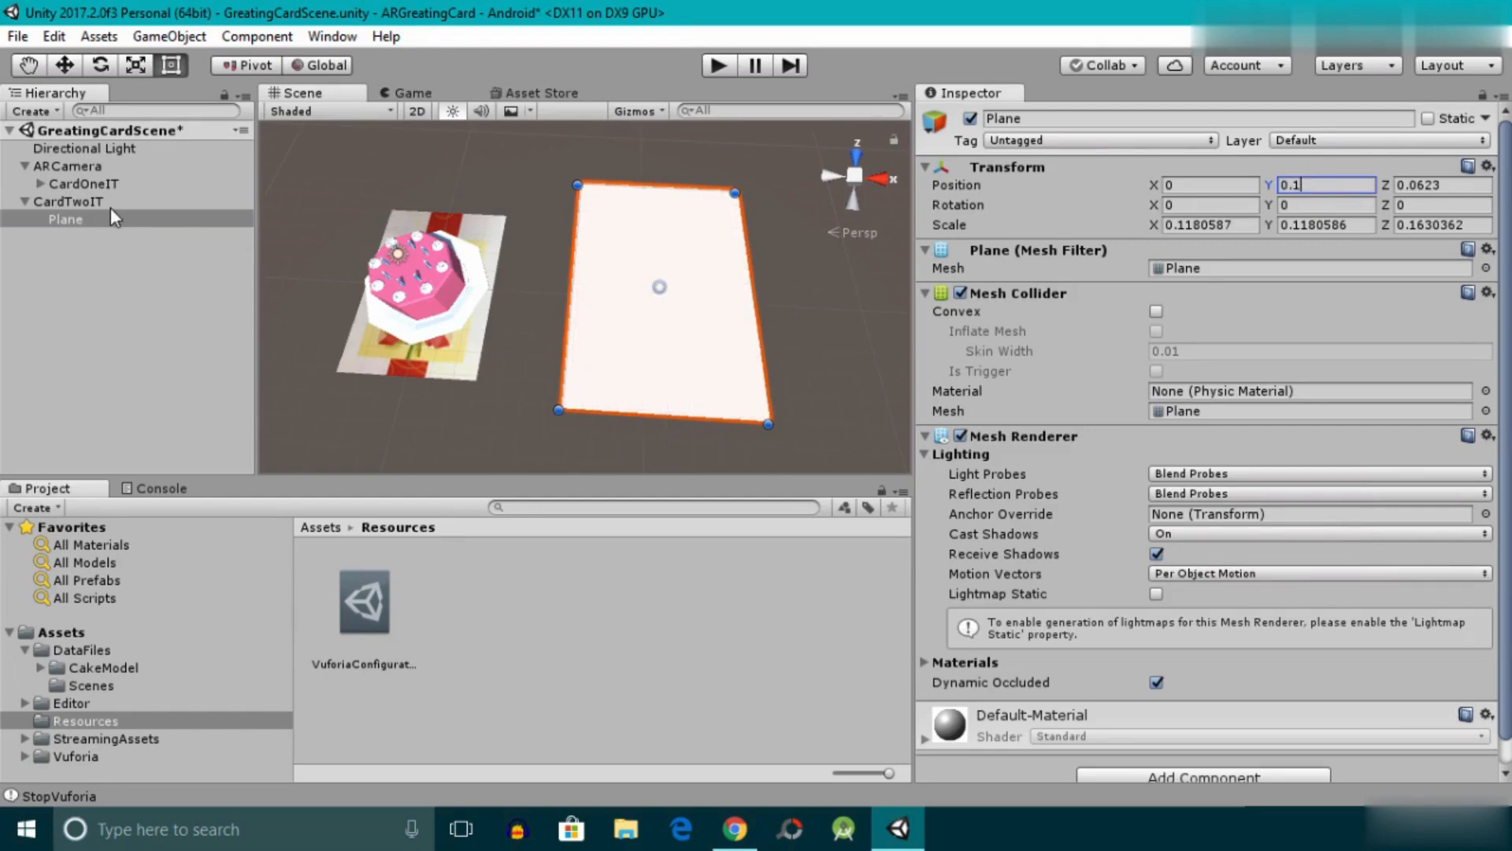
pyautogui.hotkey('ctrl', 's')
# Create a folder named Materials inside the DataFiles assets folder.
pyautogui.click(319, 527)
pyautogui.doubleClick(371, 622)
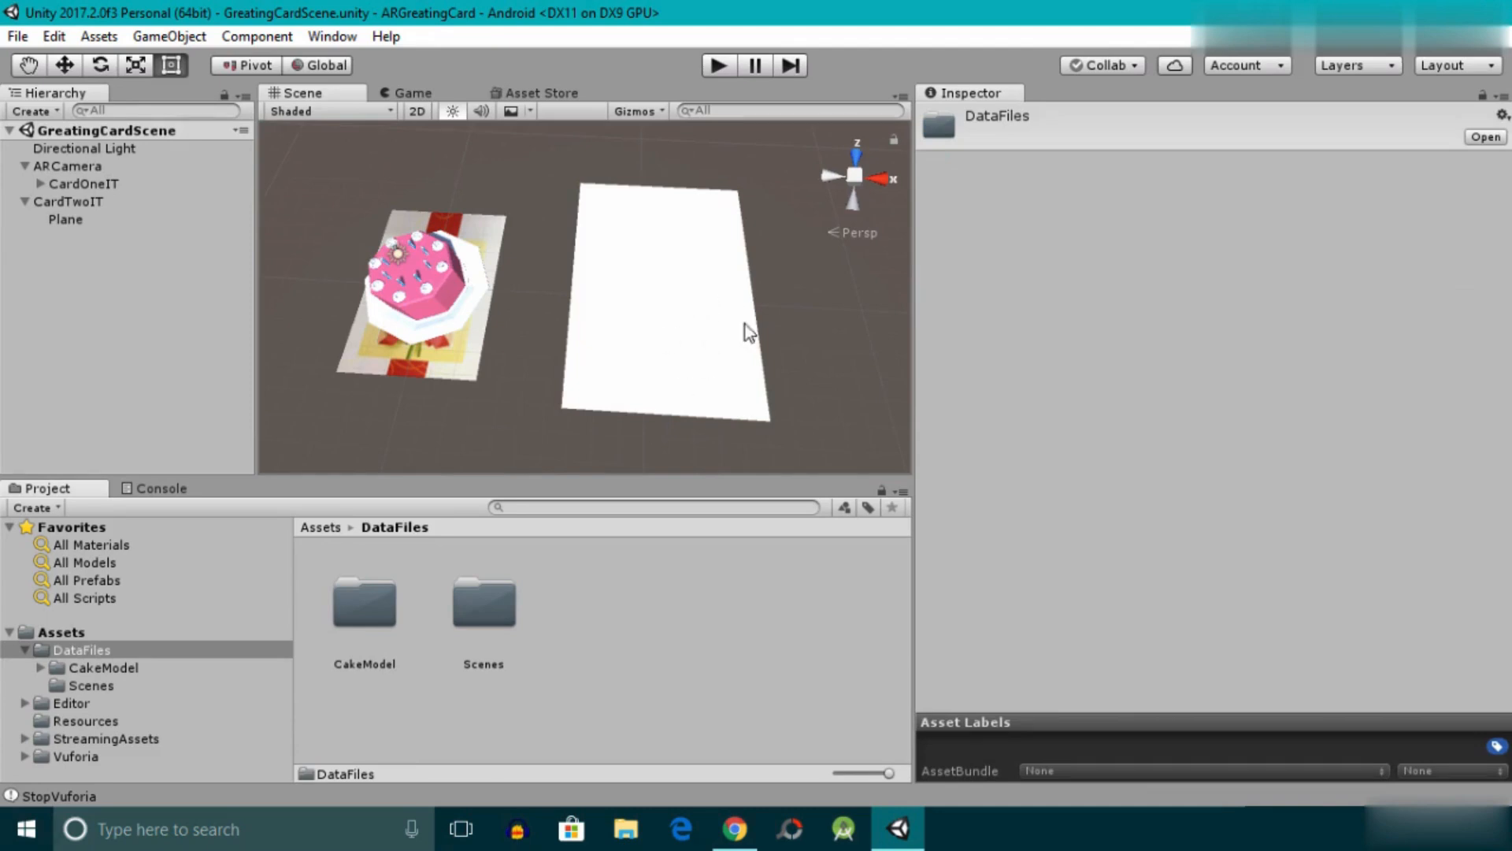
pyautogui.rightClick(607, 672)
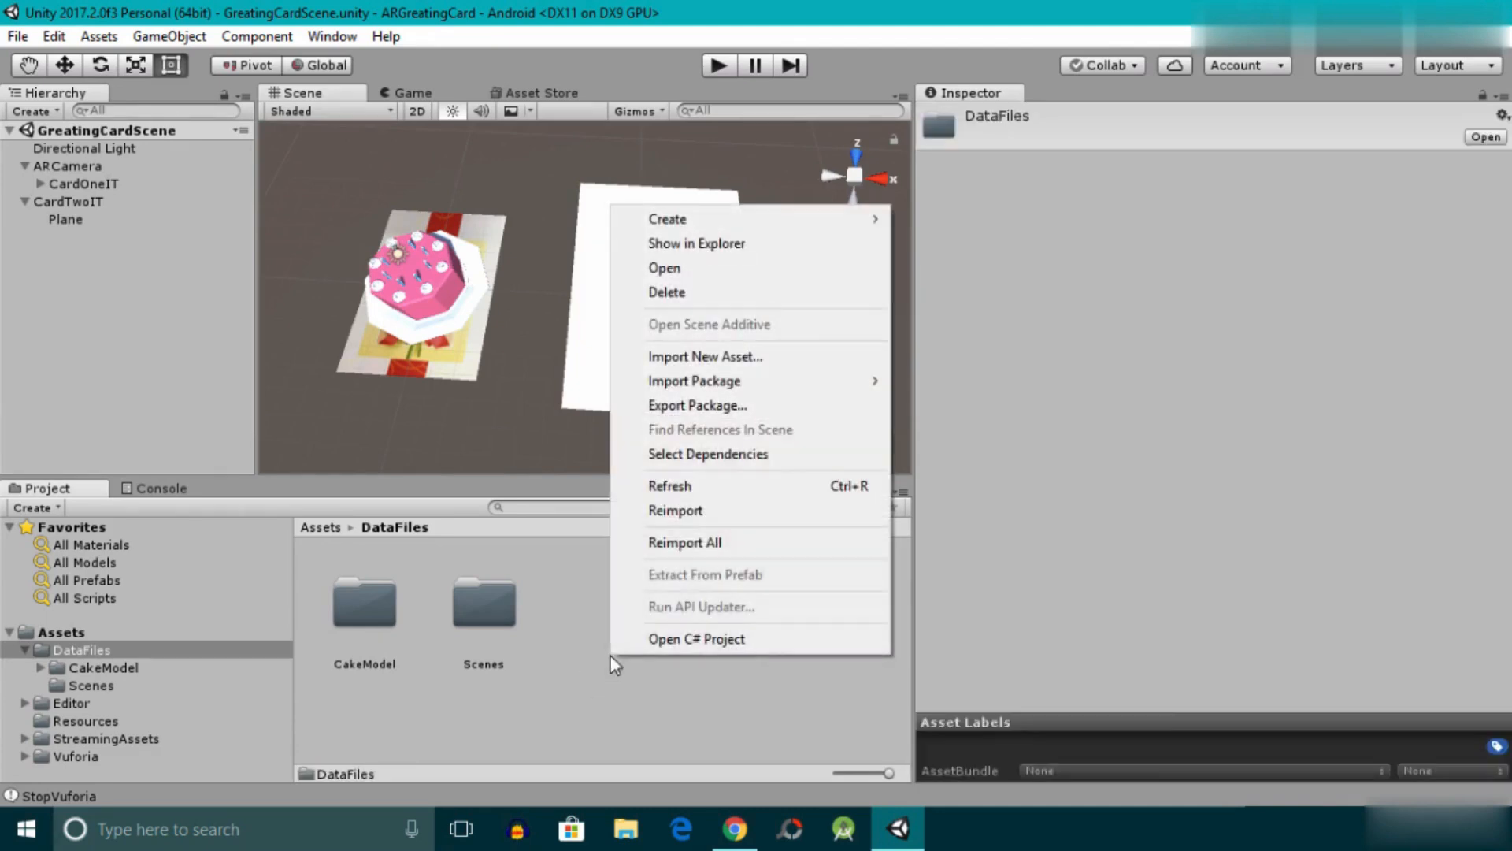
pyautogui.moveTo(769, 211)
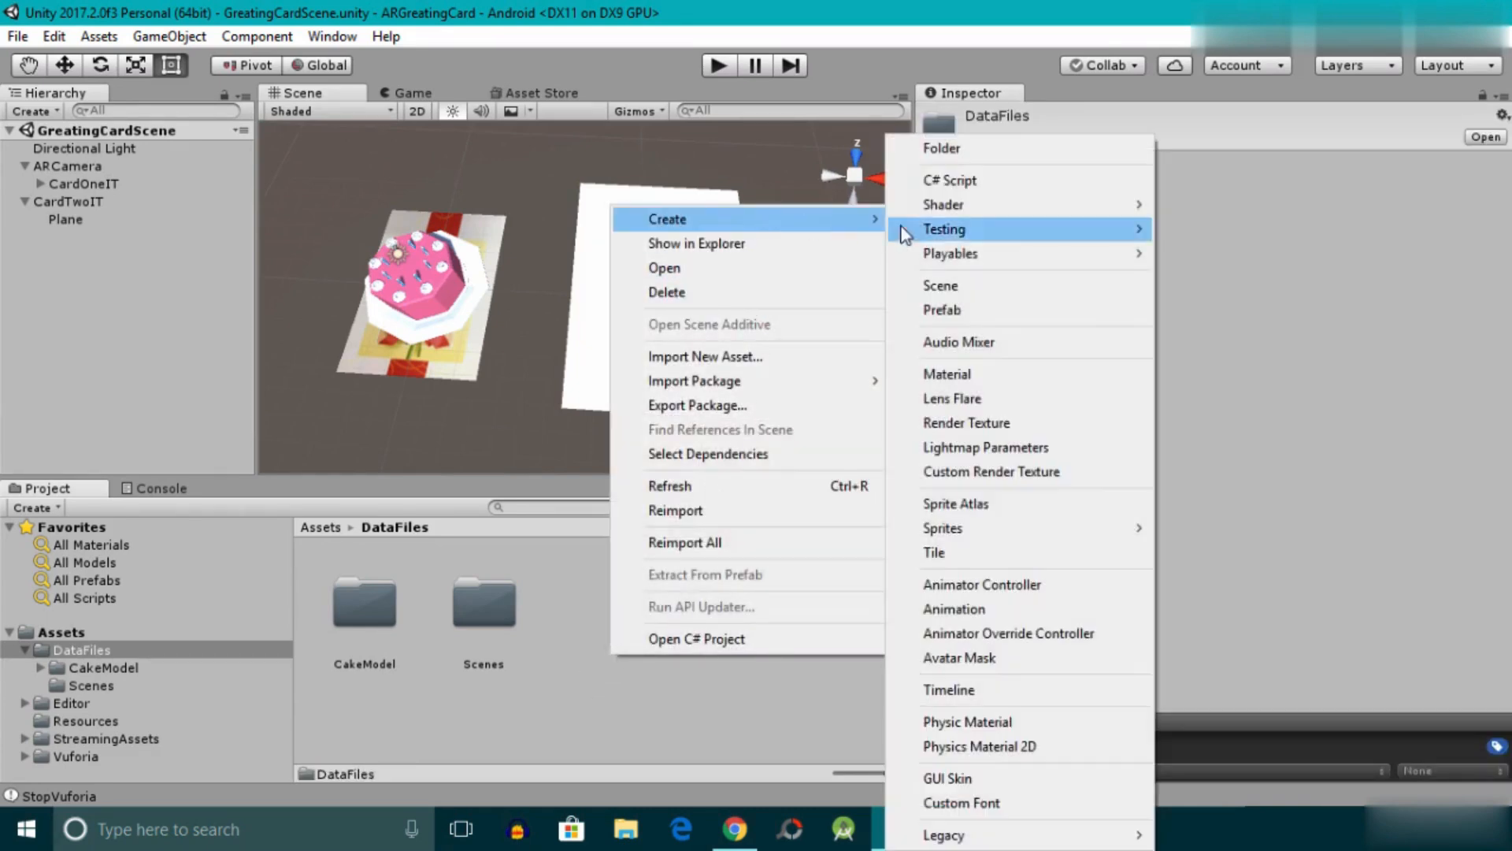
pyautogui.click(942, 150)
pyautogui.press('BackSpace')
pyautogui.write('Materials')
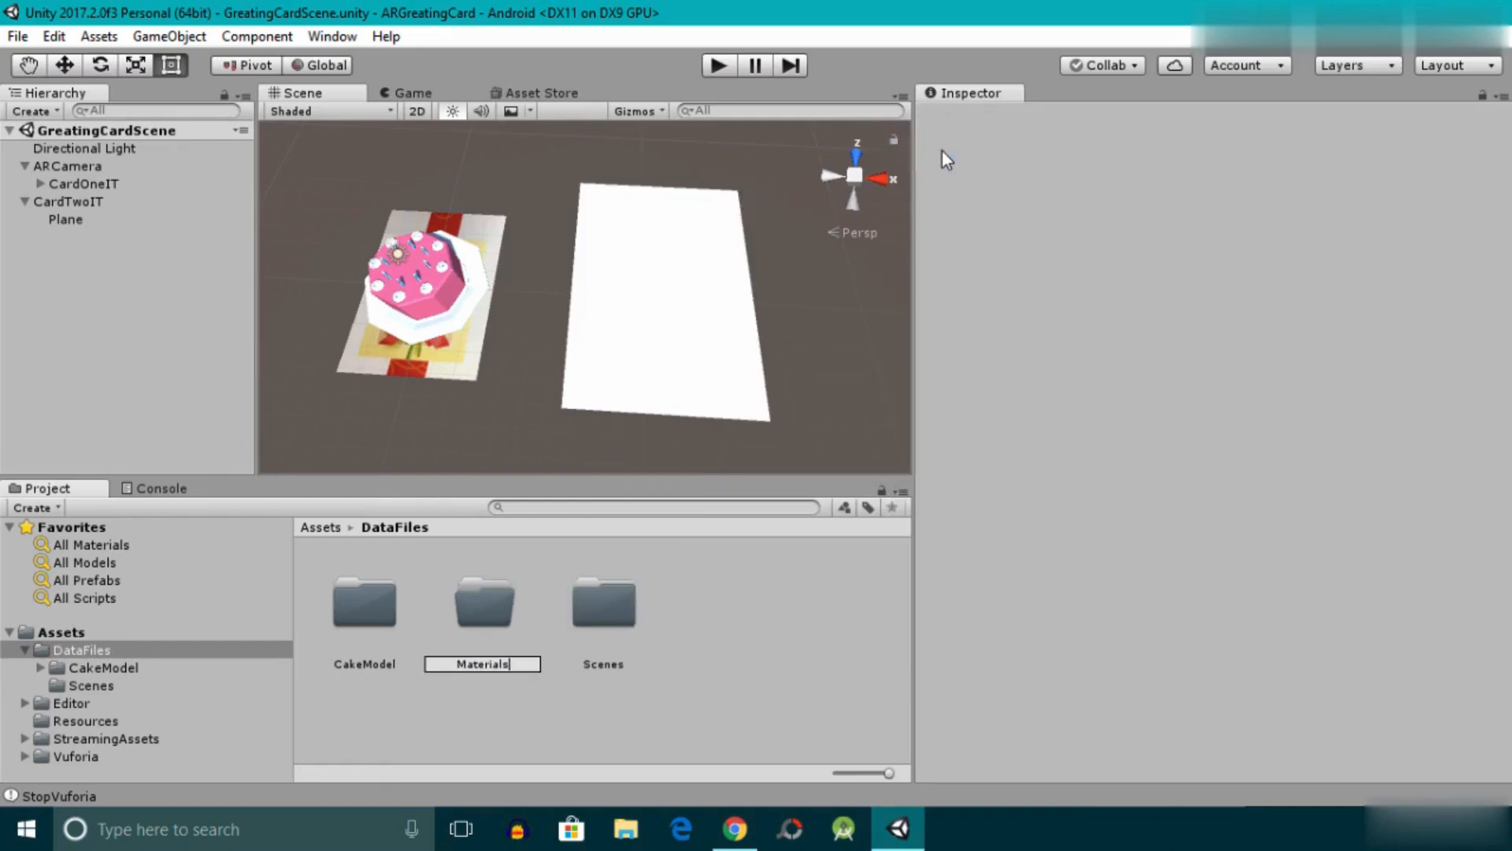
pyautogui.press('Return')
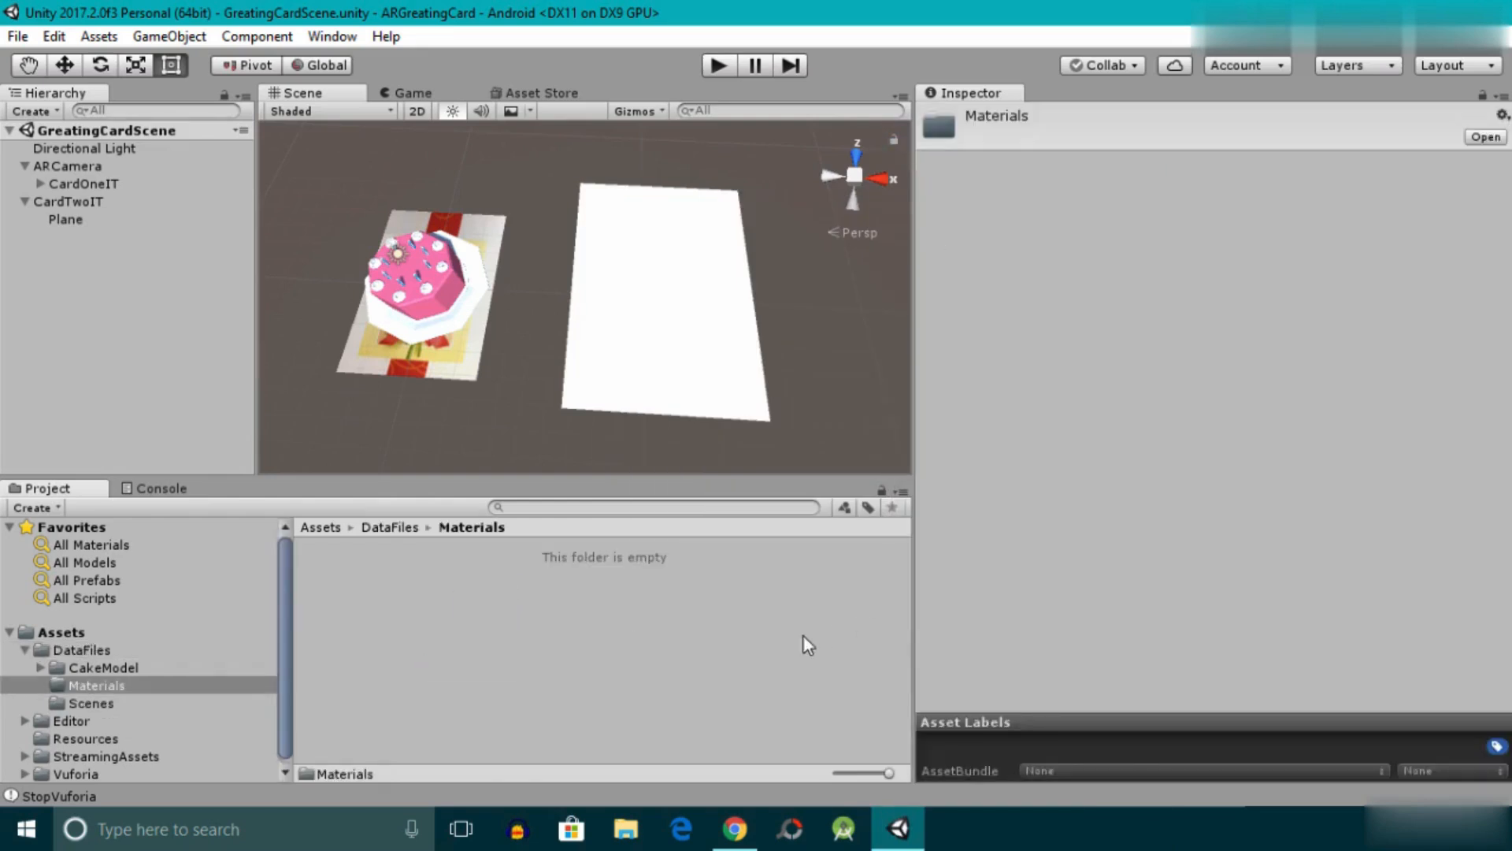
# Create a material named Blue in the Materials folder.
pyautogui.rightClick(486, 635)
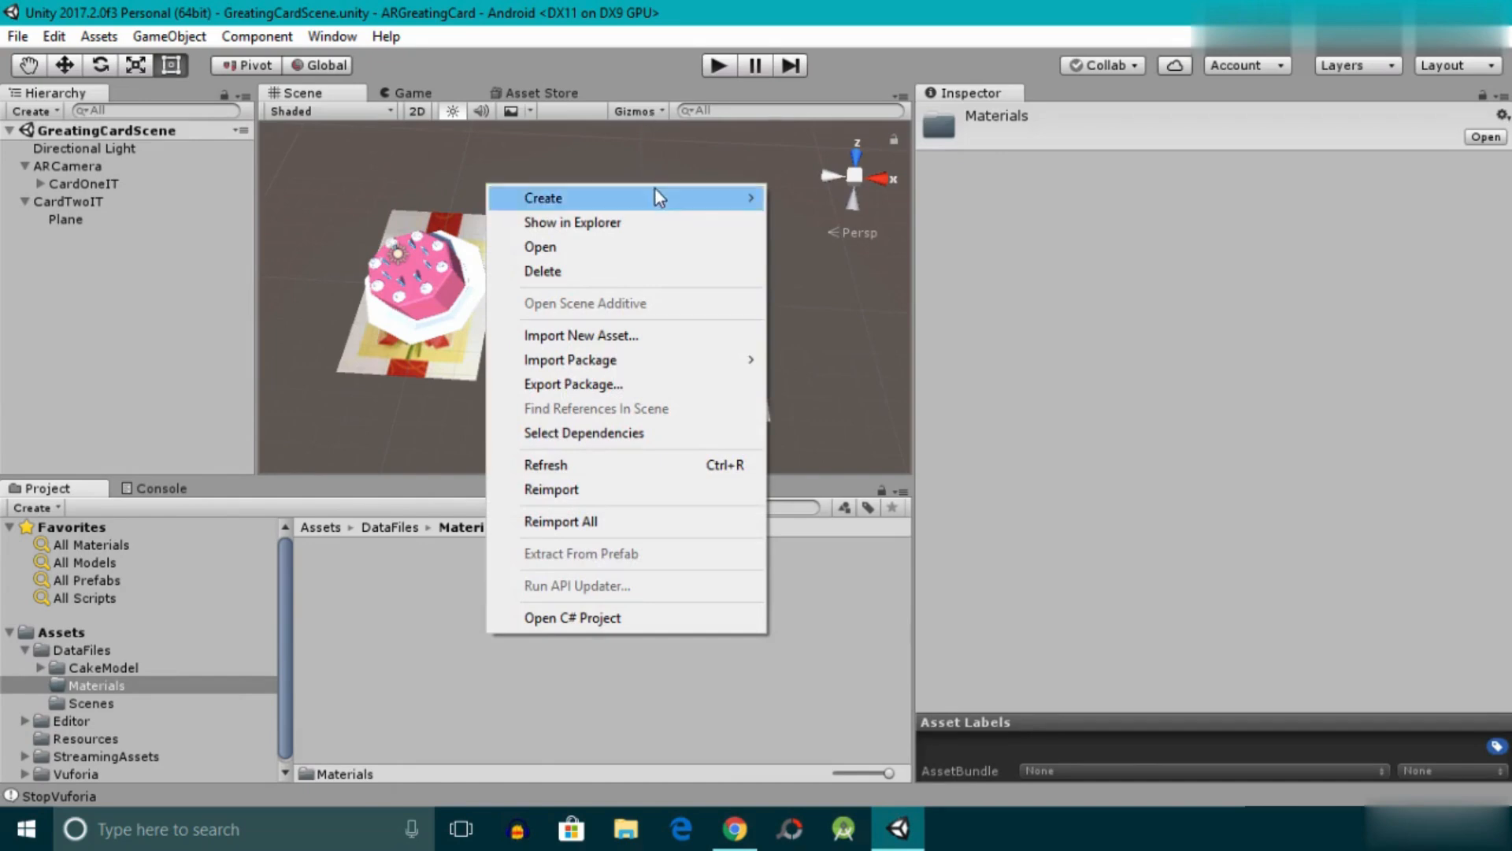
pyautogui.moveTo(654, 192)
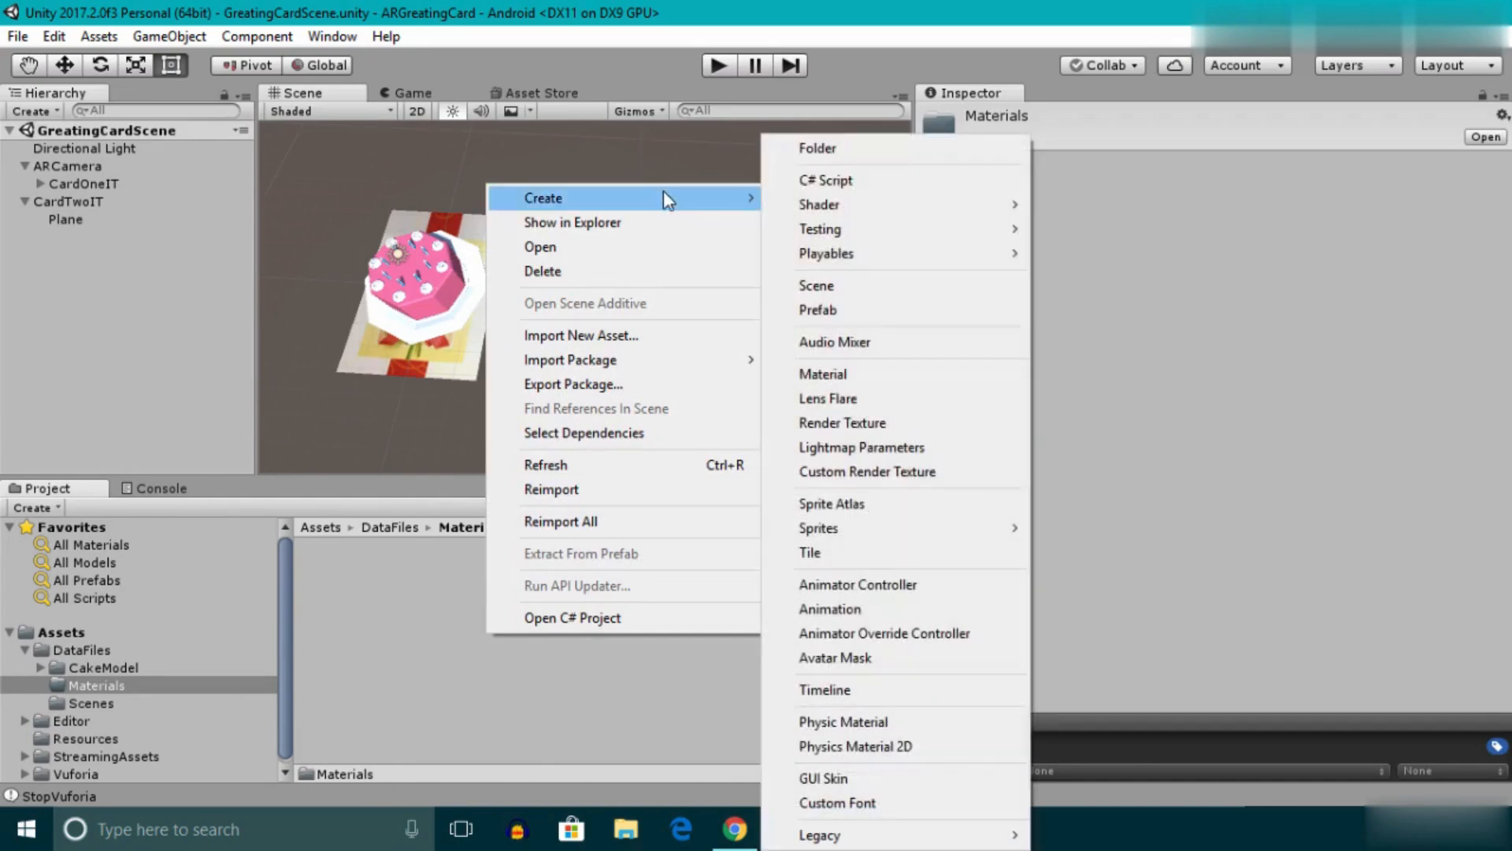
pyautogui.click(820, 375)
pyautogui.write('Blue')
pyautogui.press('Return')
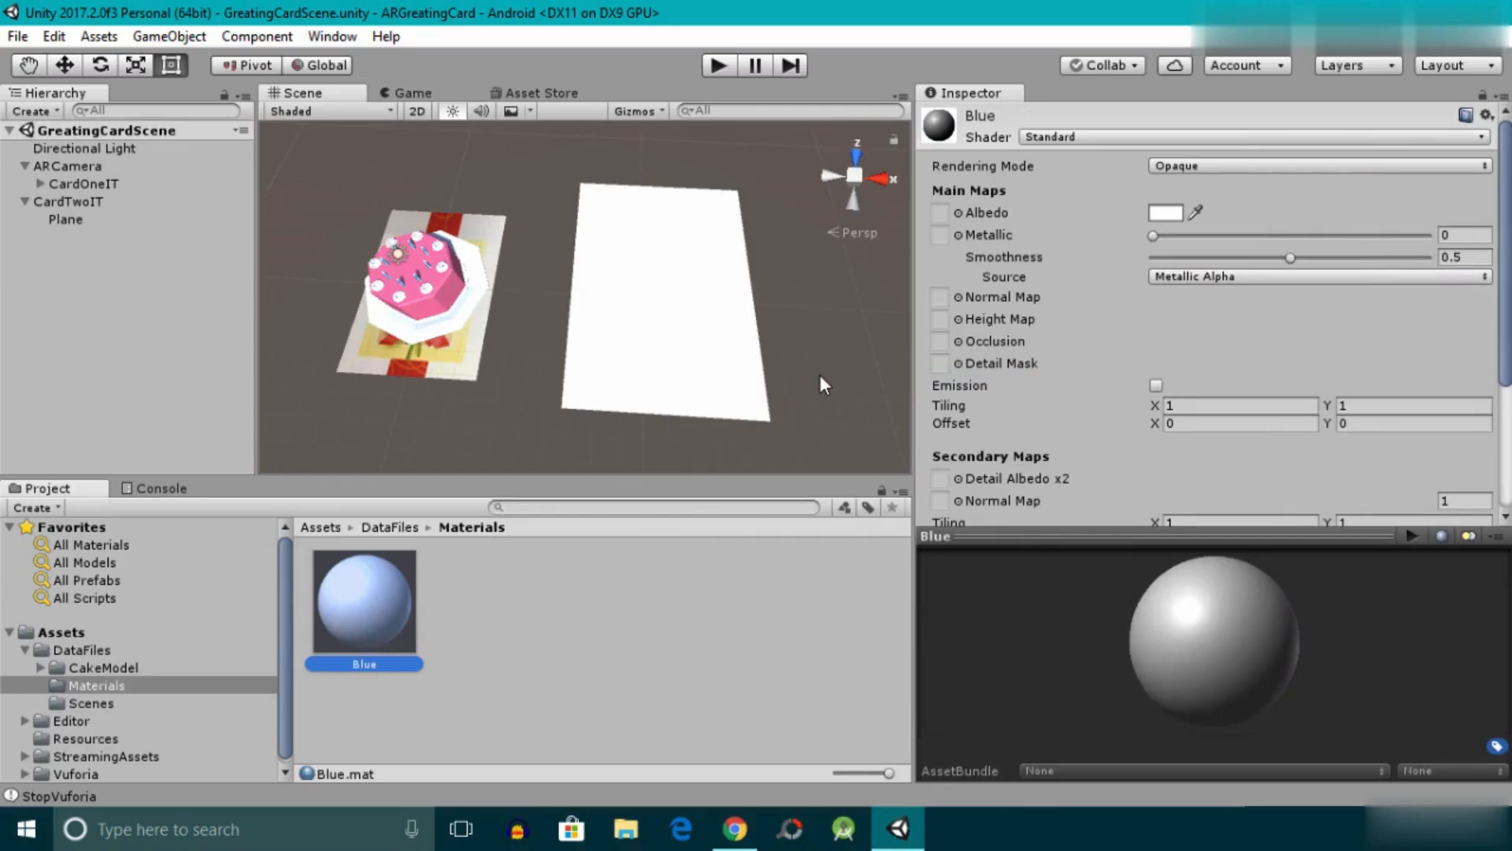
# Set the albedo colour of the Blue material to light blue, hex 08B7FFFF.
pyautogui.click(1163, 214)
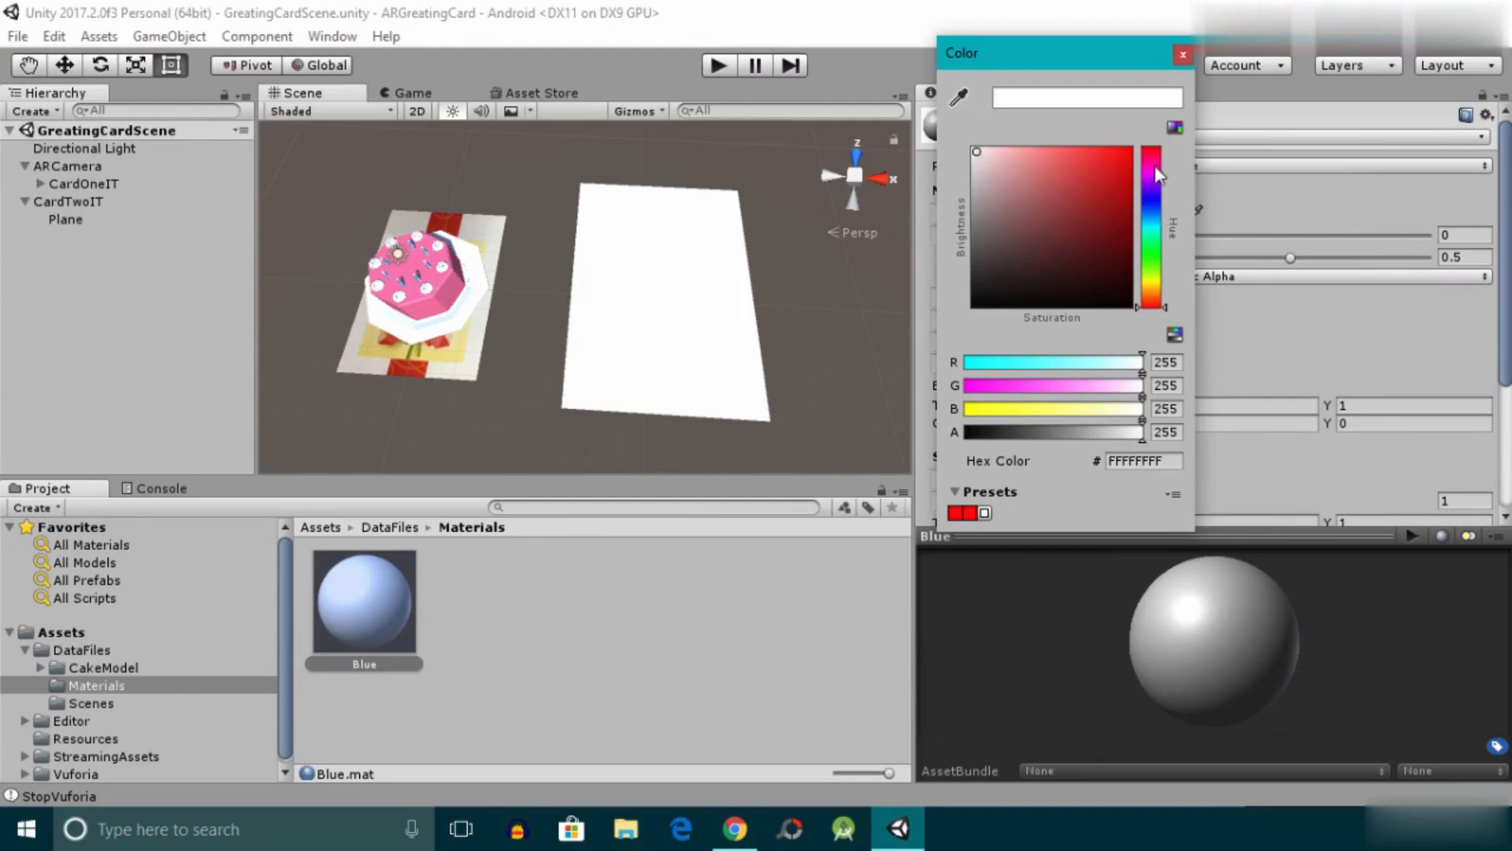
pyautogui.moveTo(1162, 170); pyautogui.dragTo(1161, 228)
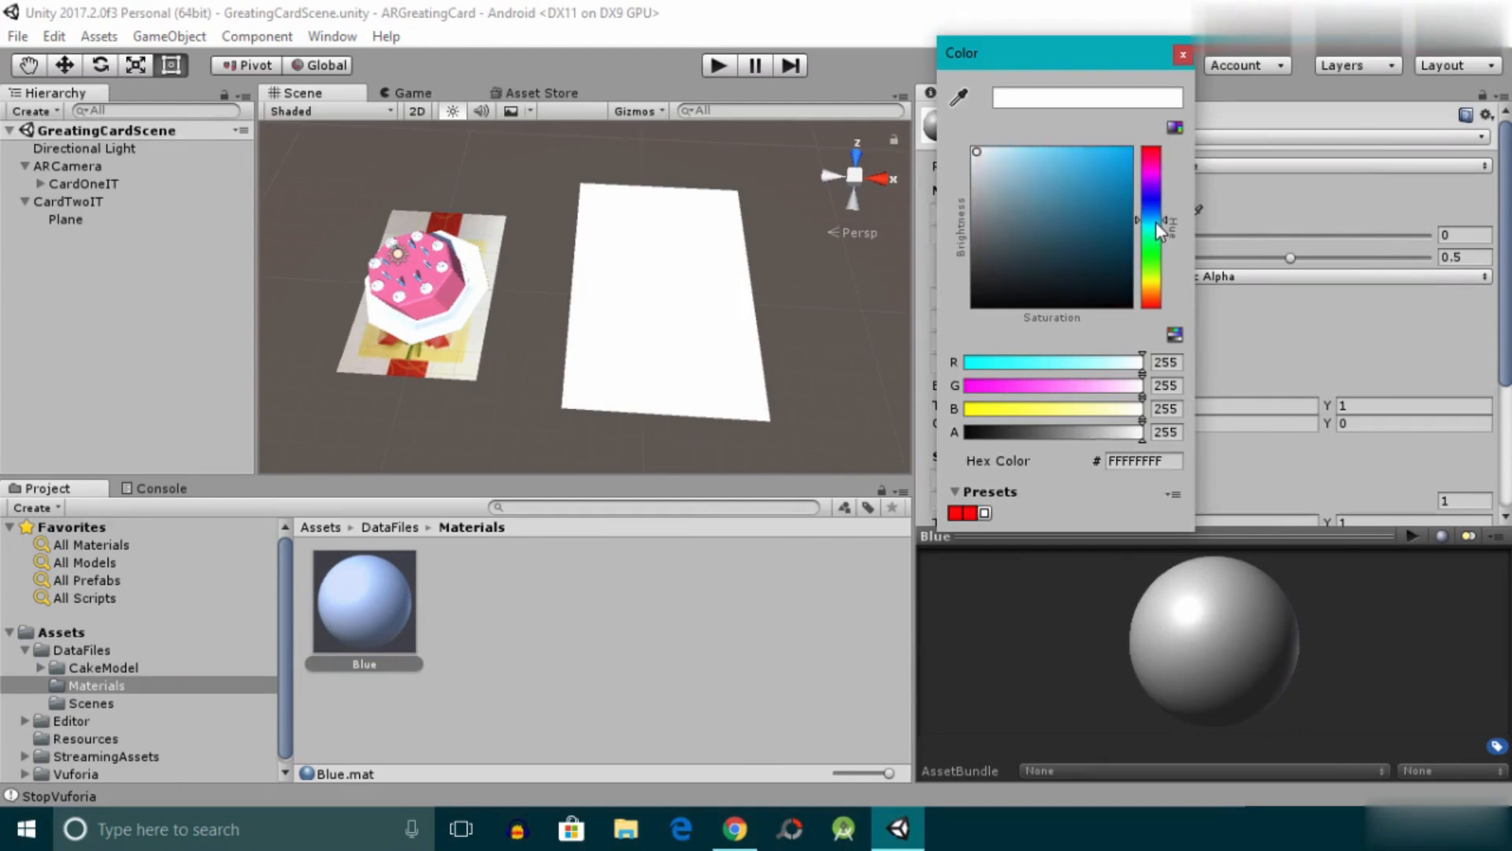
pyautogui.moveTo(1110, 162); pyautogui.dragTo(1131, 135)
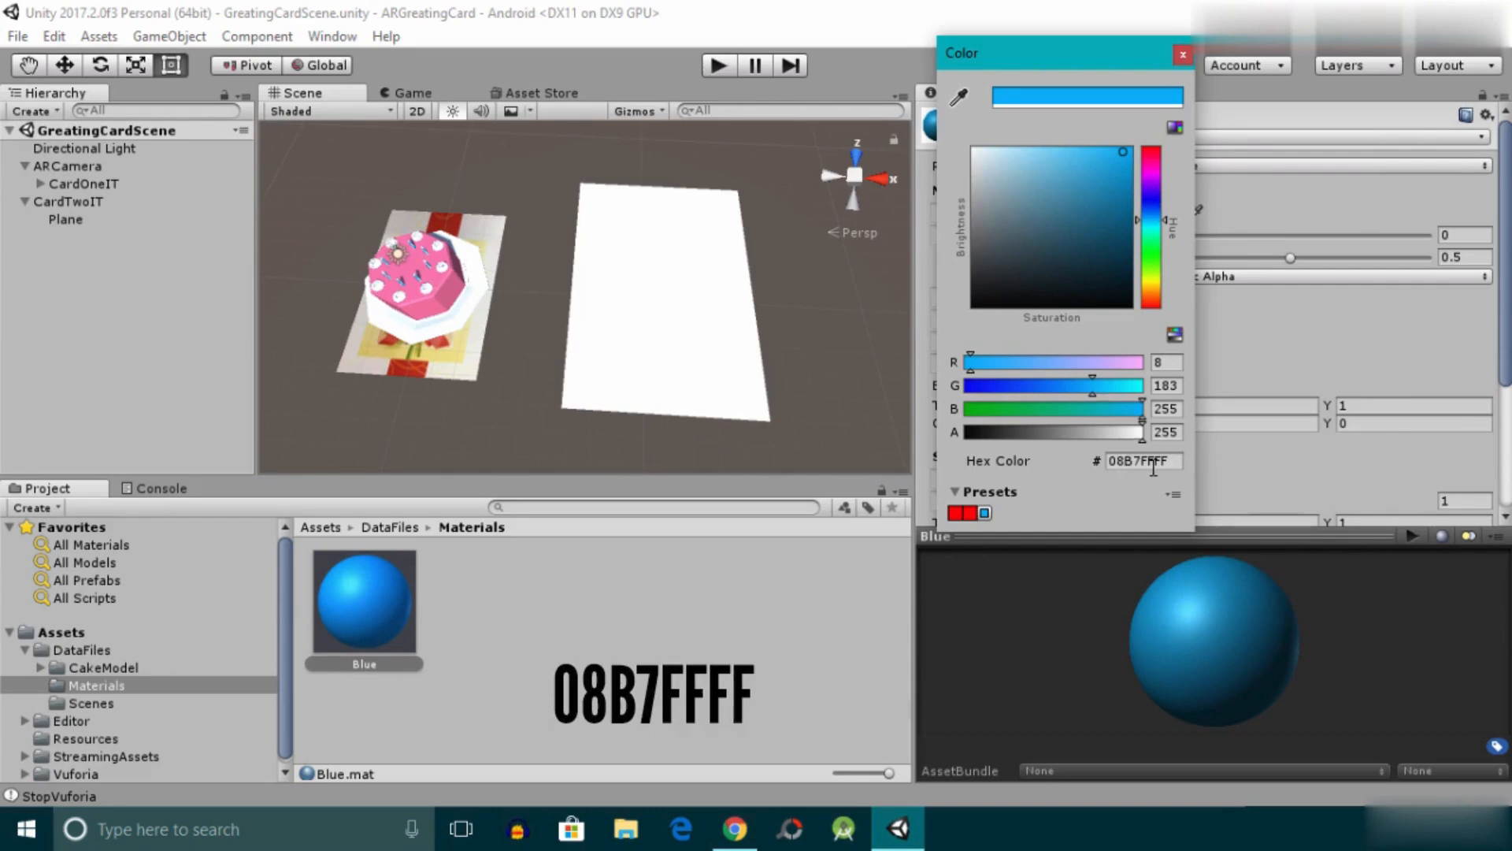
# Apply the Blue material to the plane under CardTwoIT and save the scene.
pyautogui.click(1182, 55)
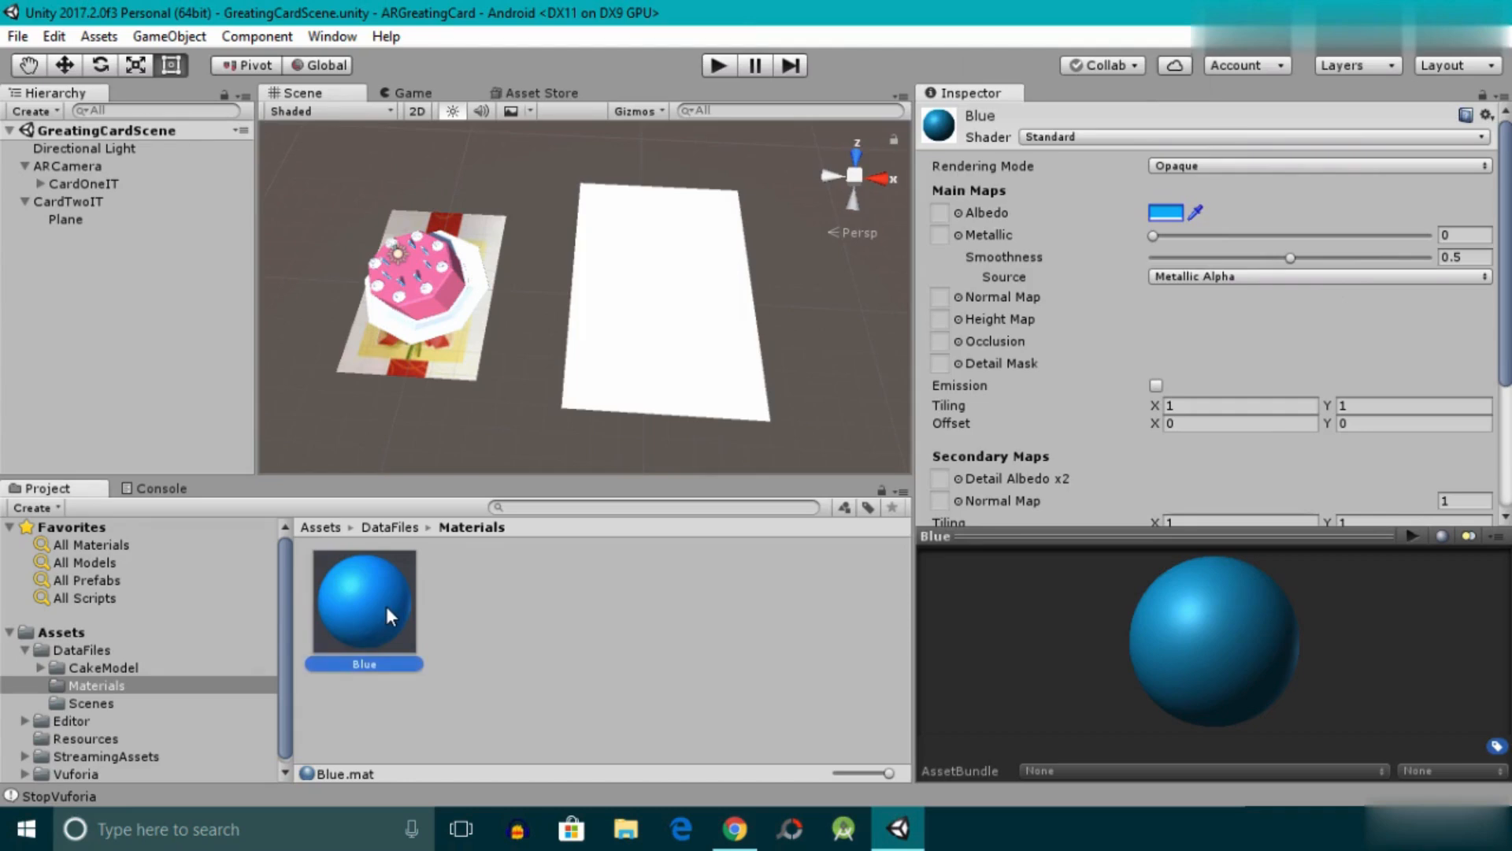
pyautogui.moveTo(386, 606); pyautogui.dragTo(626, 340)
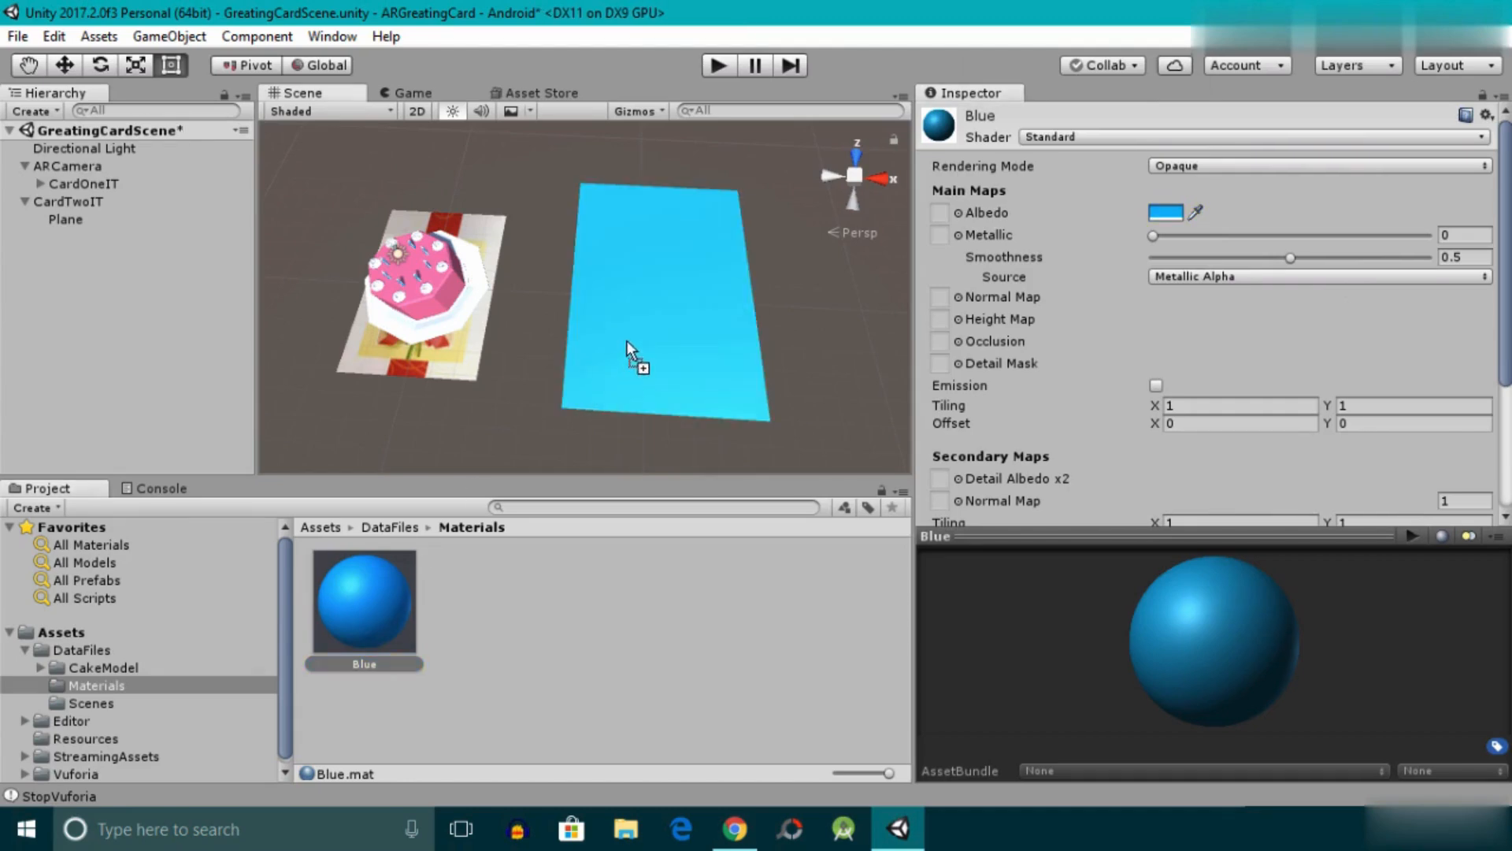
pyautogui.hotkey('ctrl', 's')
pyautogui.click(95, 245)
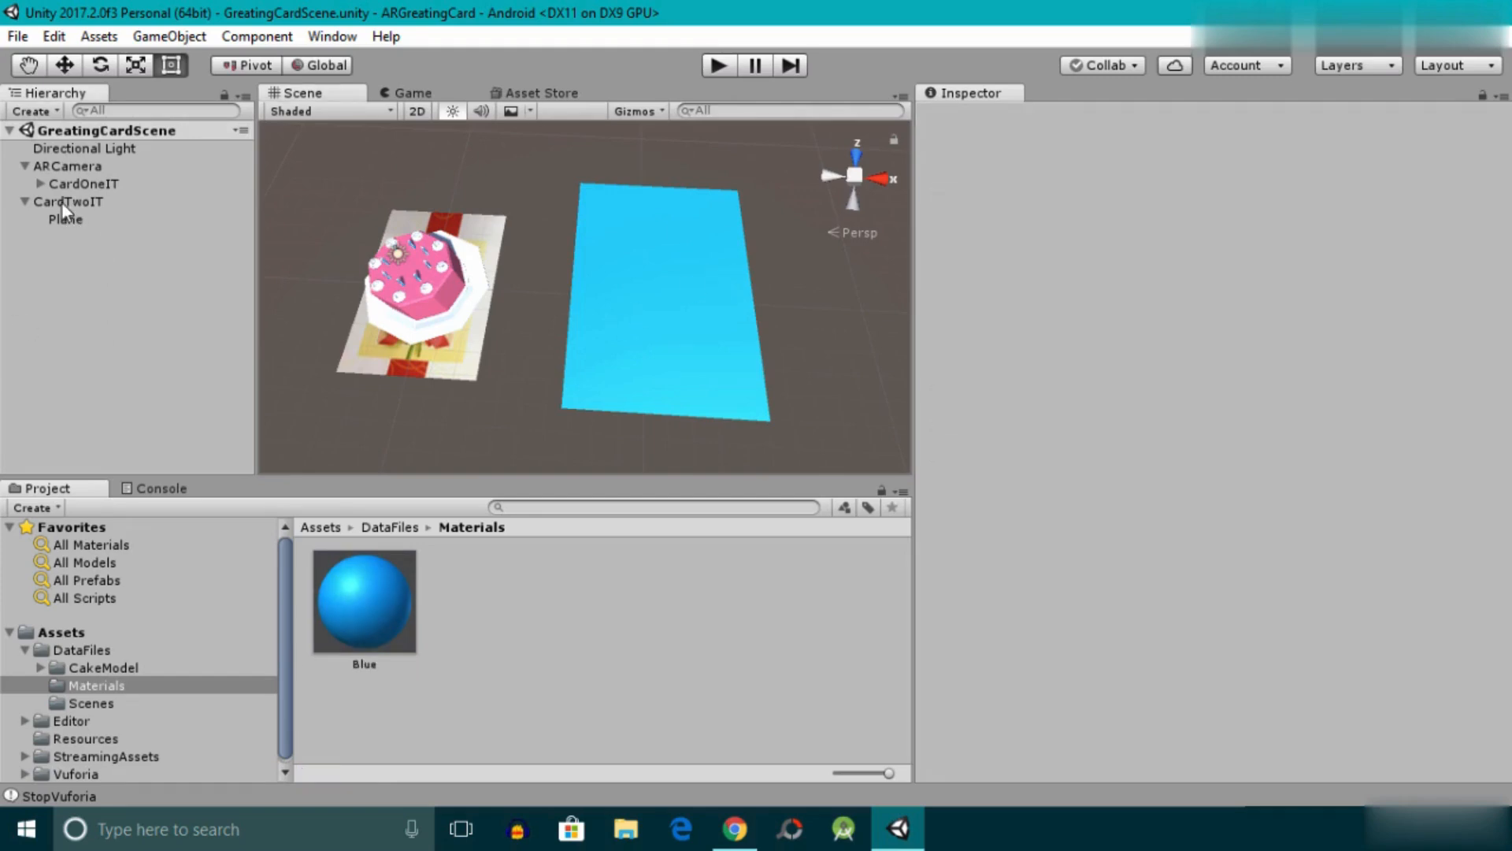
# Add a 3D Text object as a child of CardTwoIT.
pyautogui.click(61, 203)
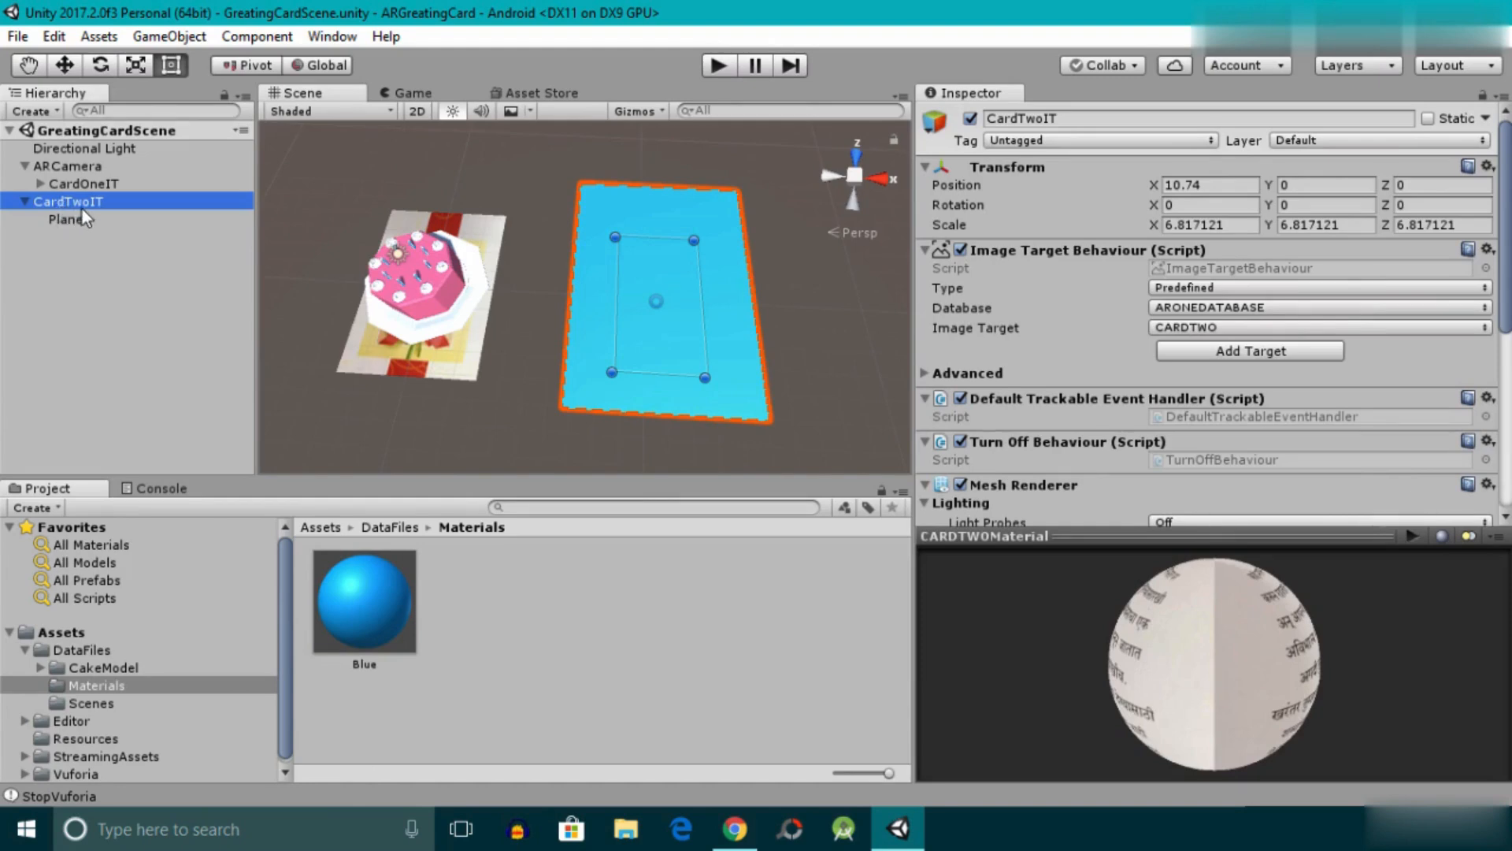
pyautogui.rightClick(82, 204)
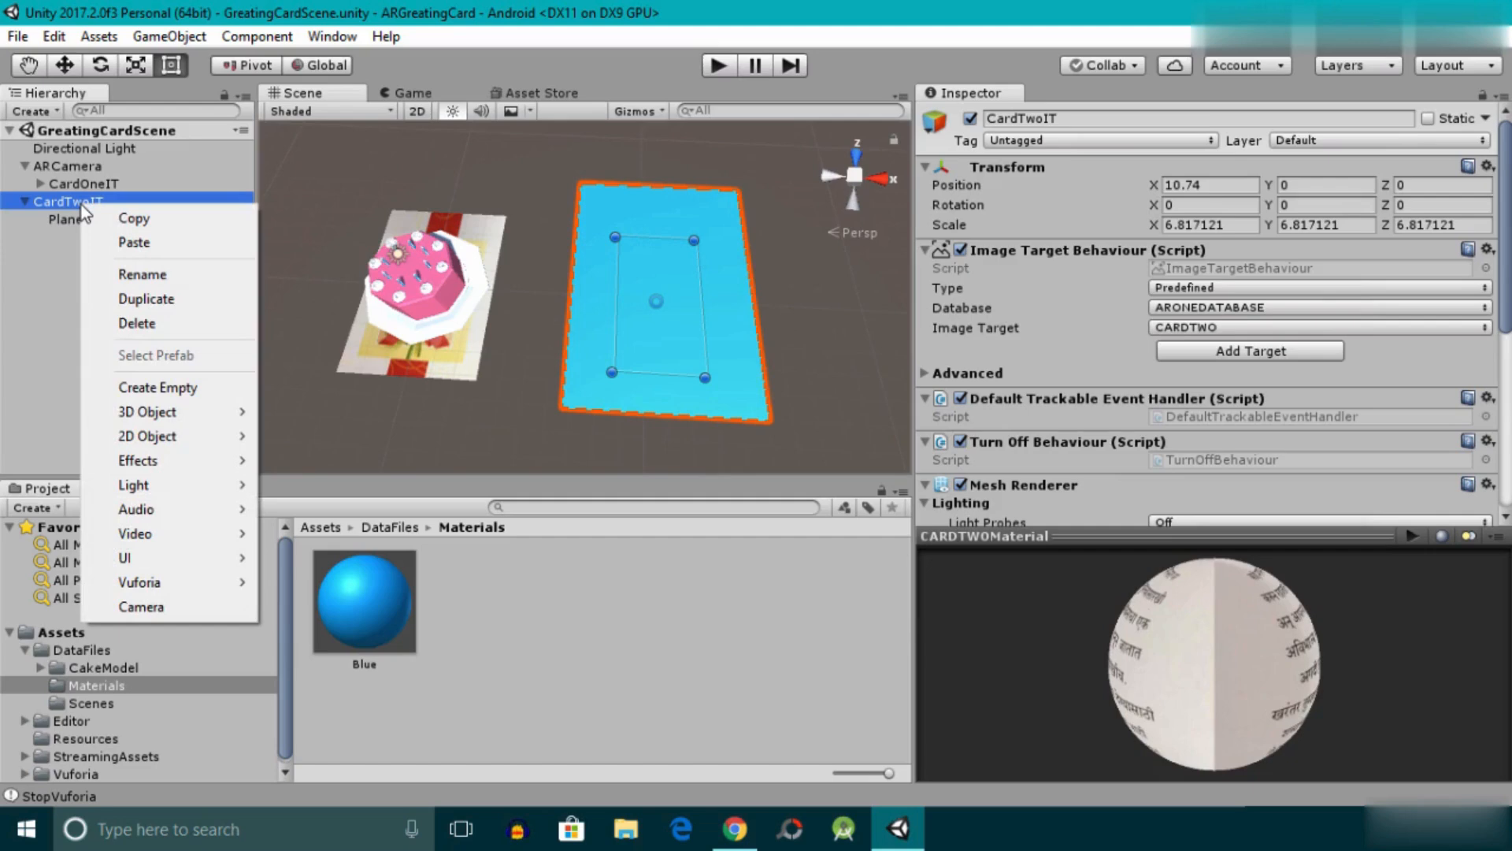
pyautogui.moveTo(183, 423)
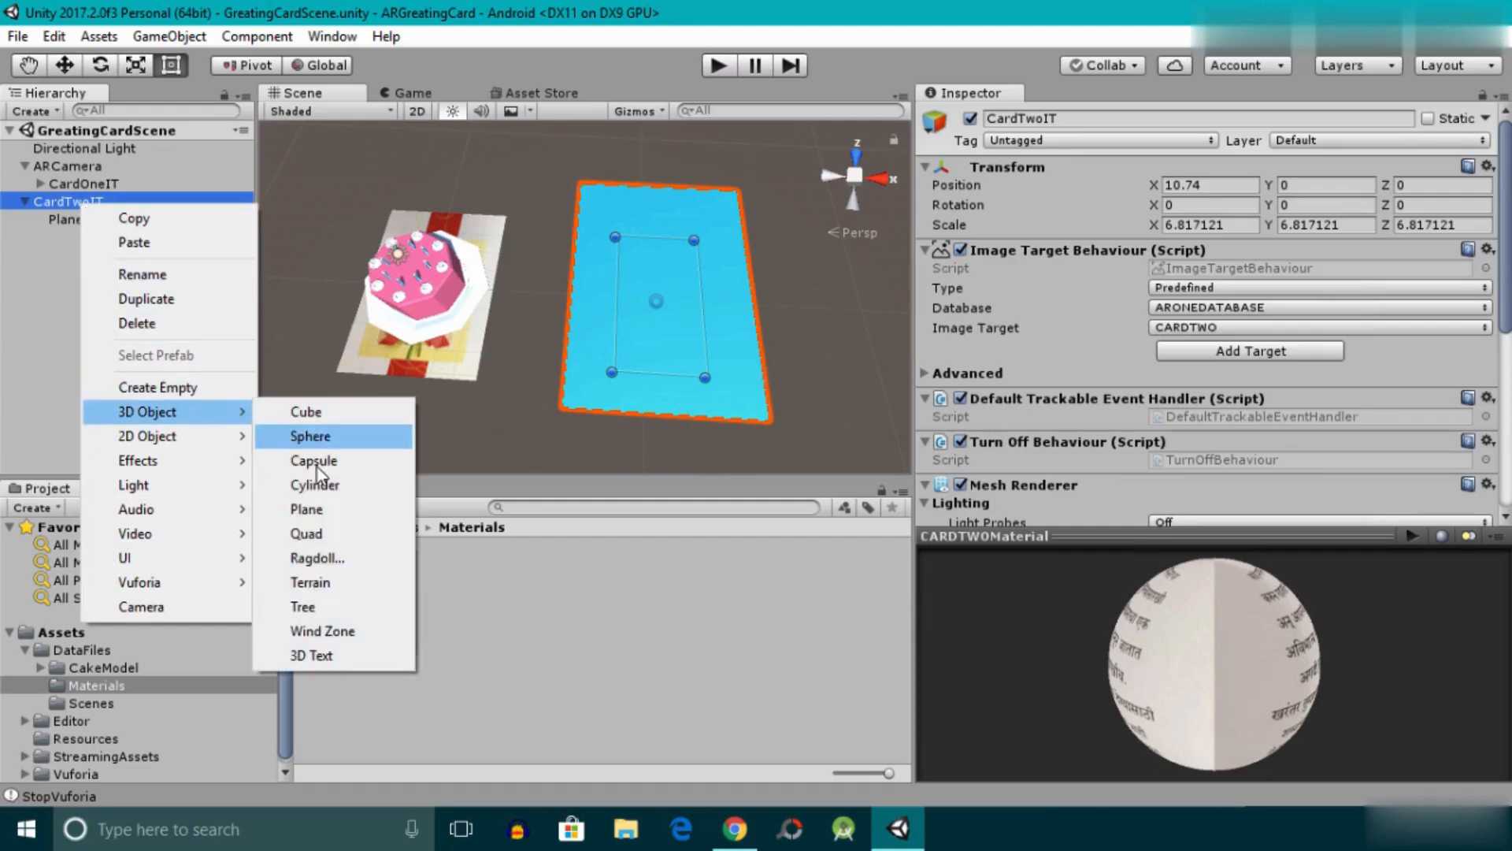
pyautogui.click(322, 660)
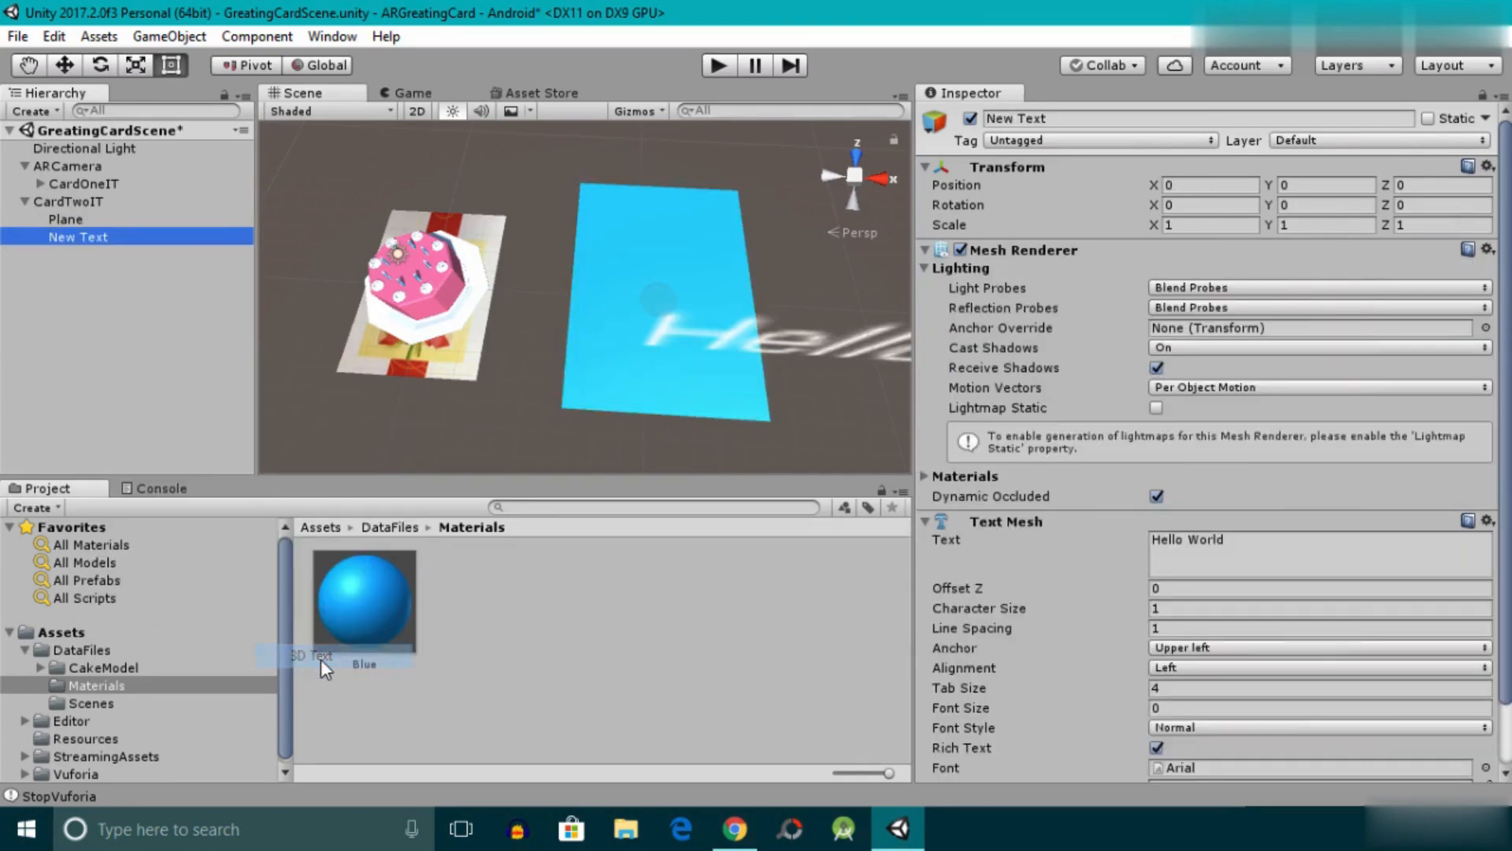
# Move the new 3D text up and sideways to about X -0.64, Y 1.44 above the blue plane.
pyautogui.scroll(-10, 761, 361)
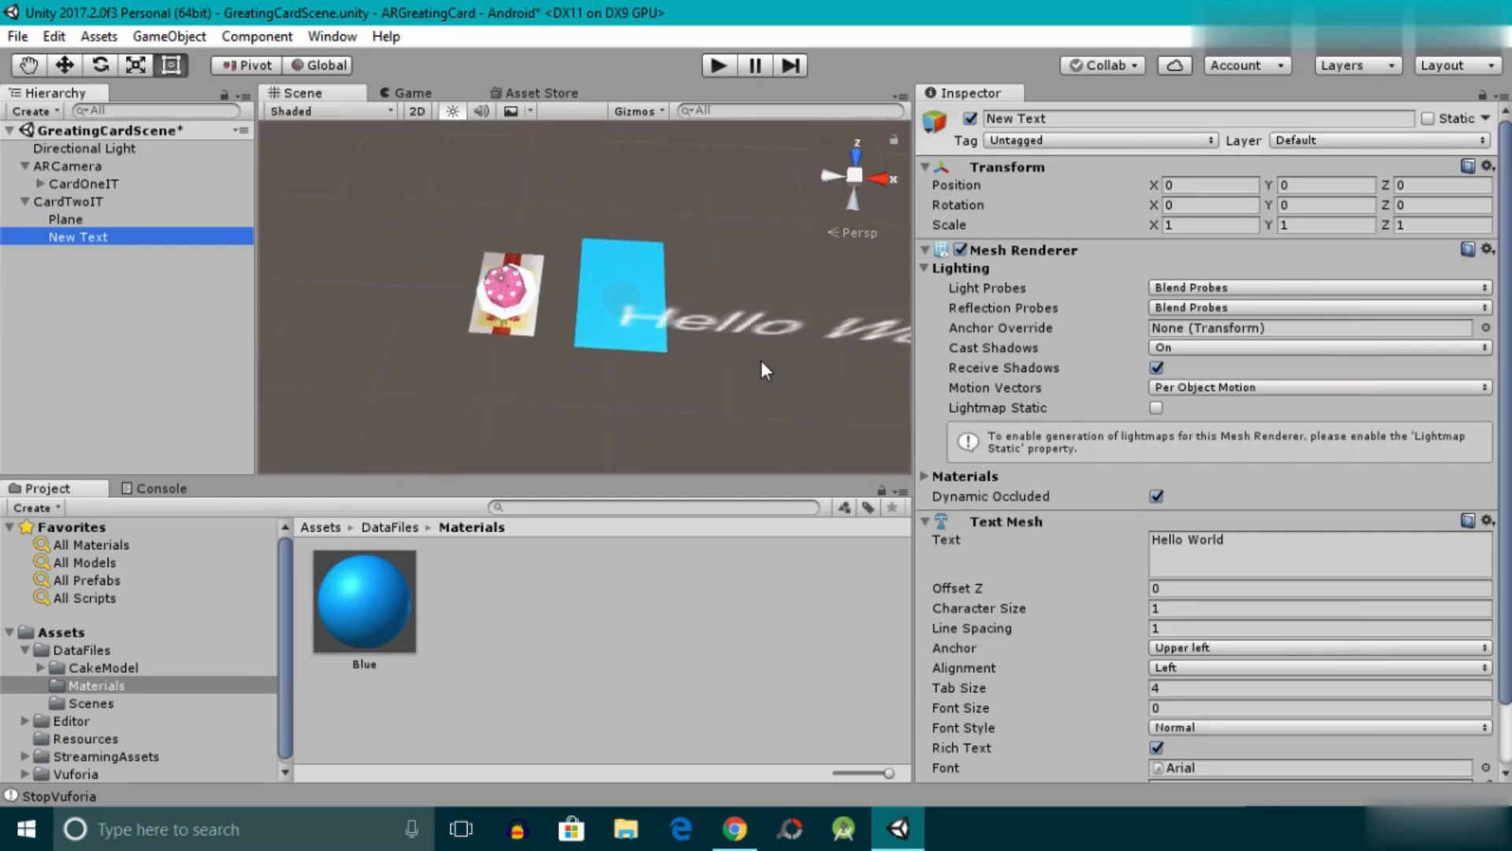
pyautogui.keyDown('alt'); pyautogui.moveTo(692, 388); pyautogui.dragTo(691, 153); pyautogui.keyUp('alt')
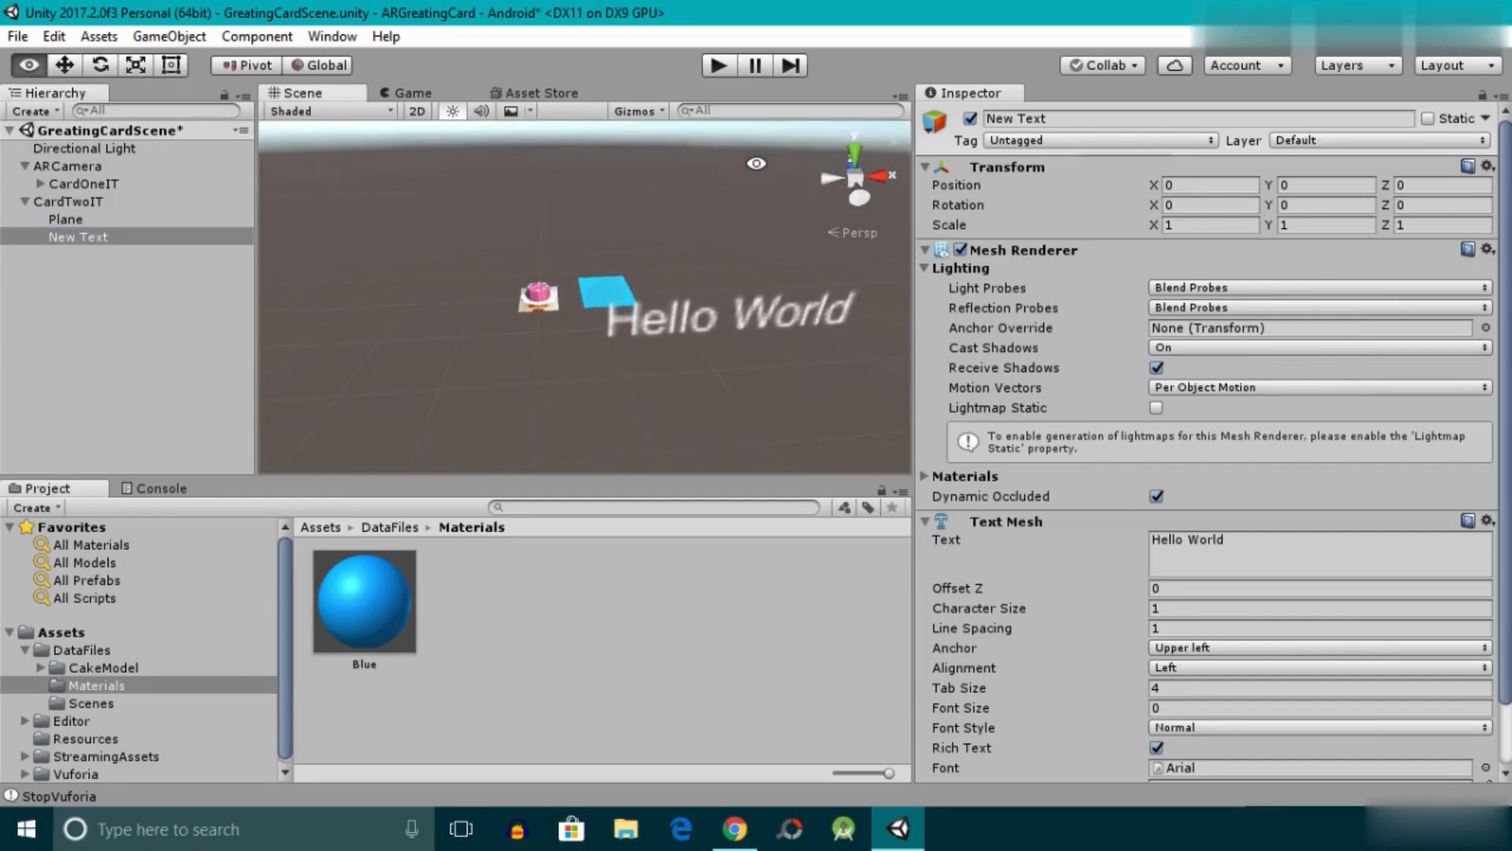
pyautogui.click(65, 64)
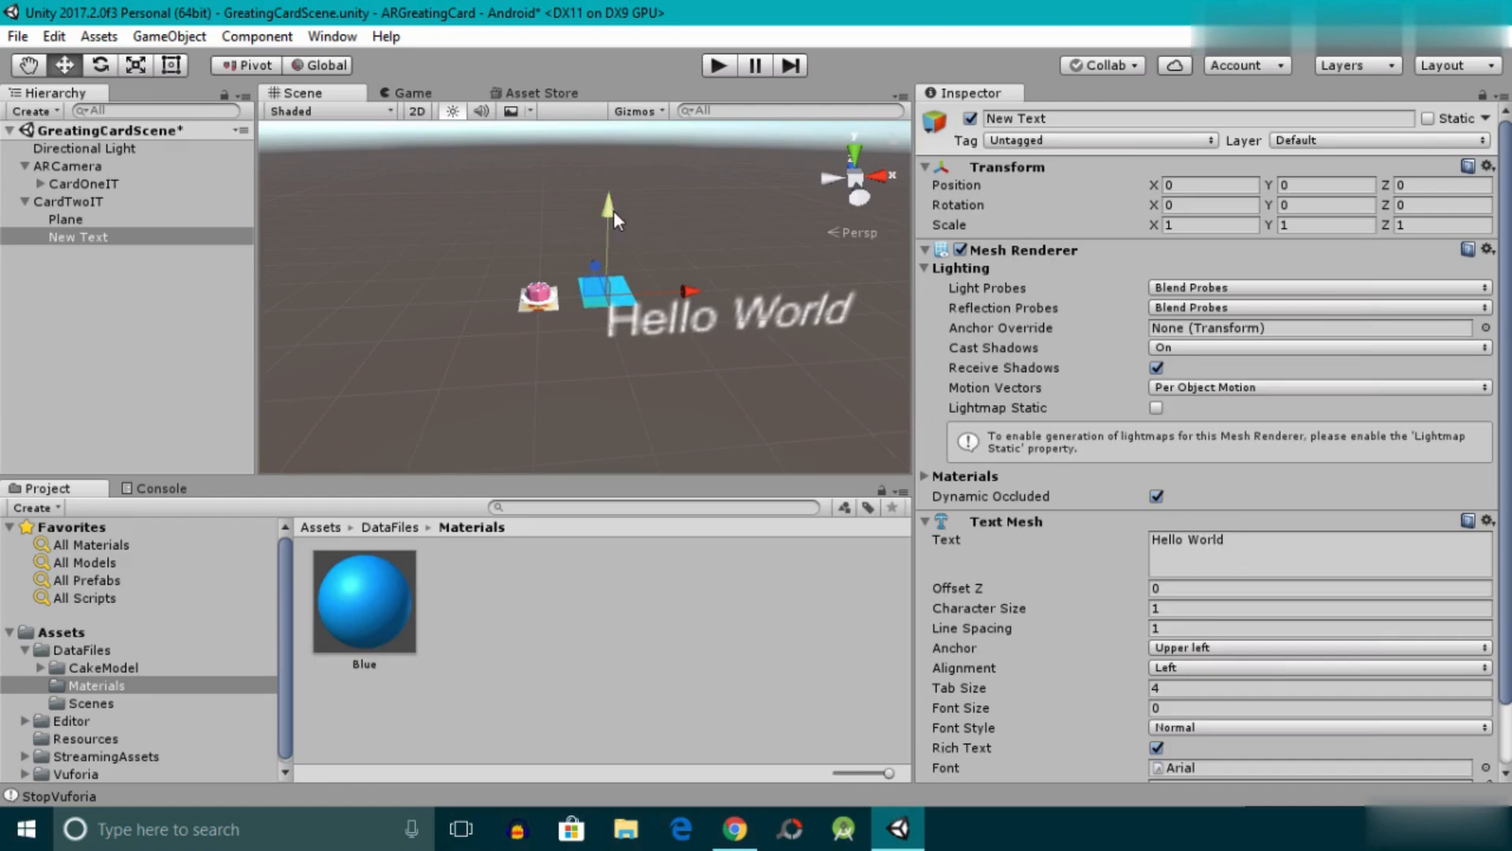
pyautogui.moveTo(613, 210); pyautogui.dragTo(591, 156)
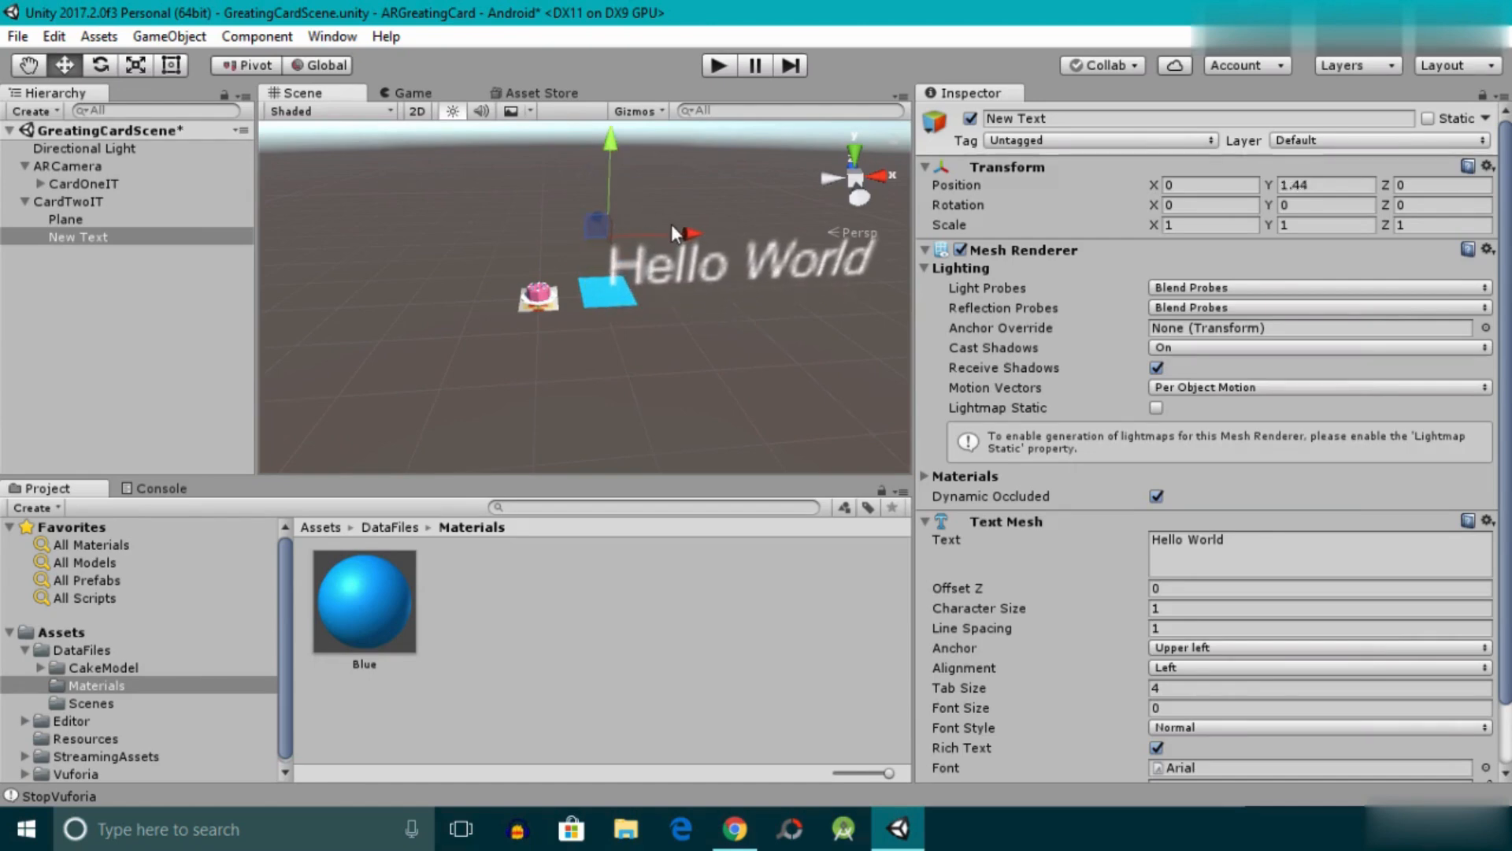
pyautogui.moveTo(679, 228); pyautogui.dragTo(663, 230)
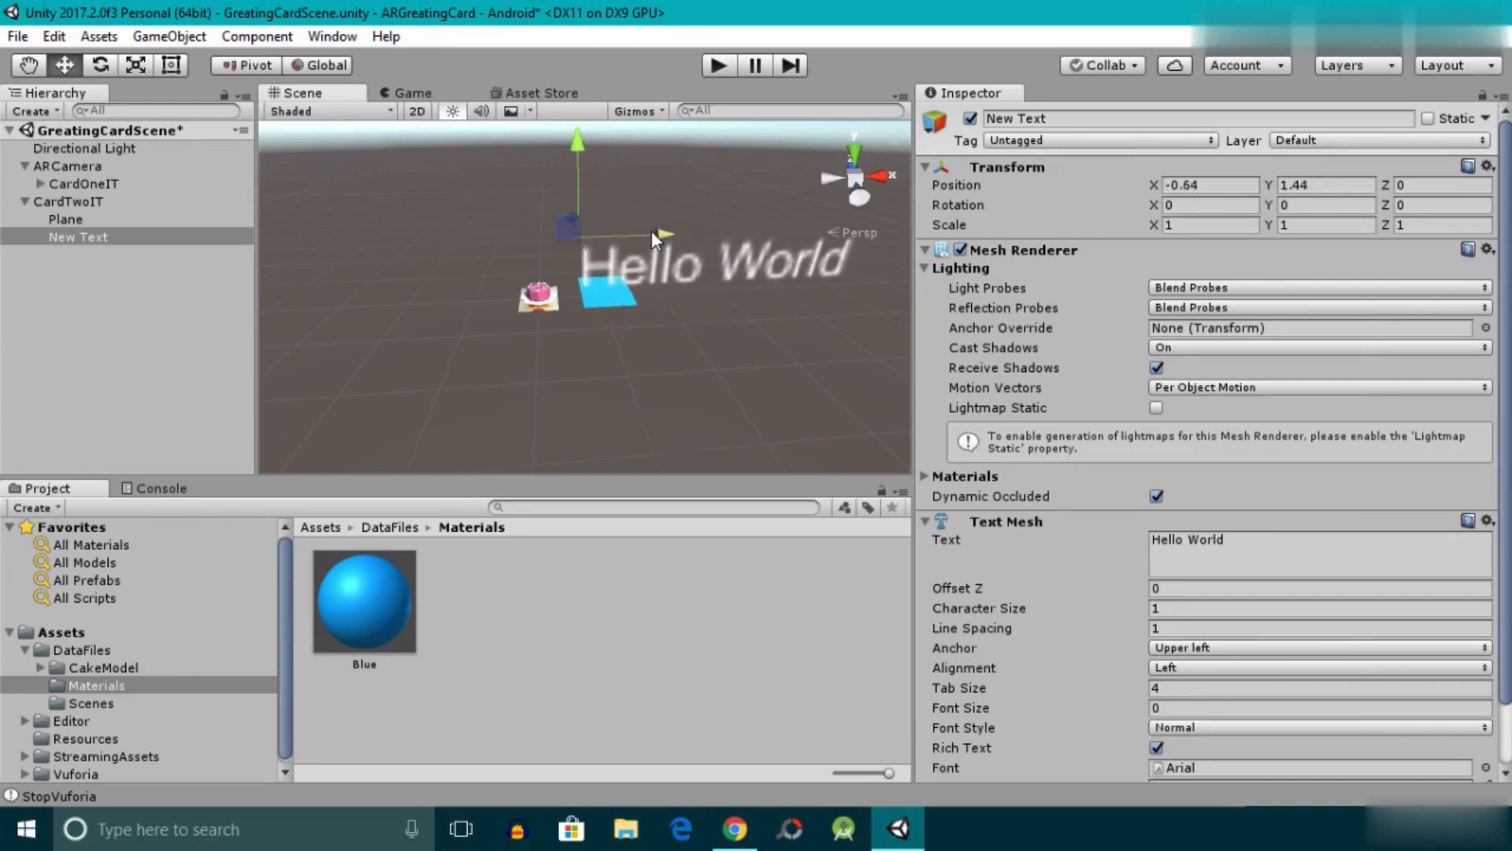
pyautogui.moveTo(651, 230); pyautogui.dragTo(642, 231)
# Rename the 3D text object as HBD.
pyautogui.click(132, 234)
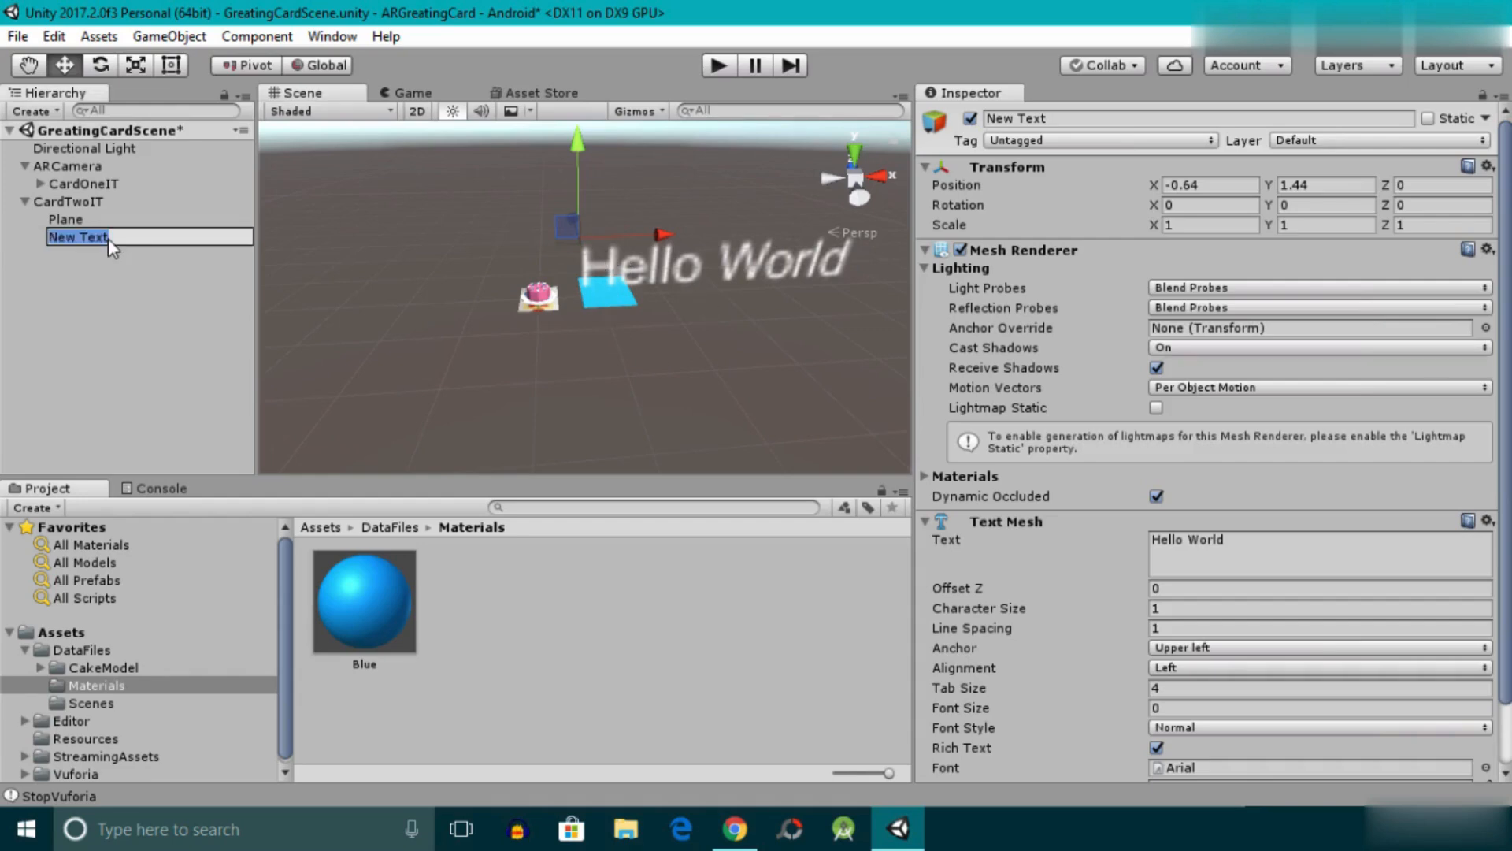
pyautogui.write('HBD')
pyautogui.press('Return')
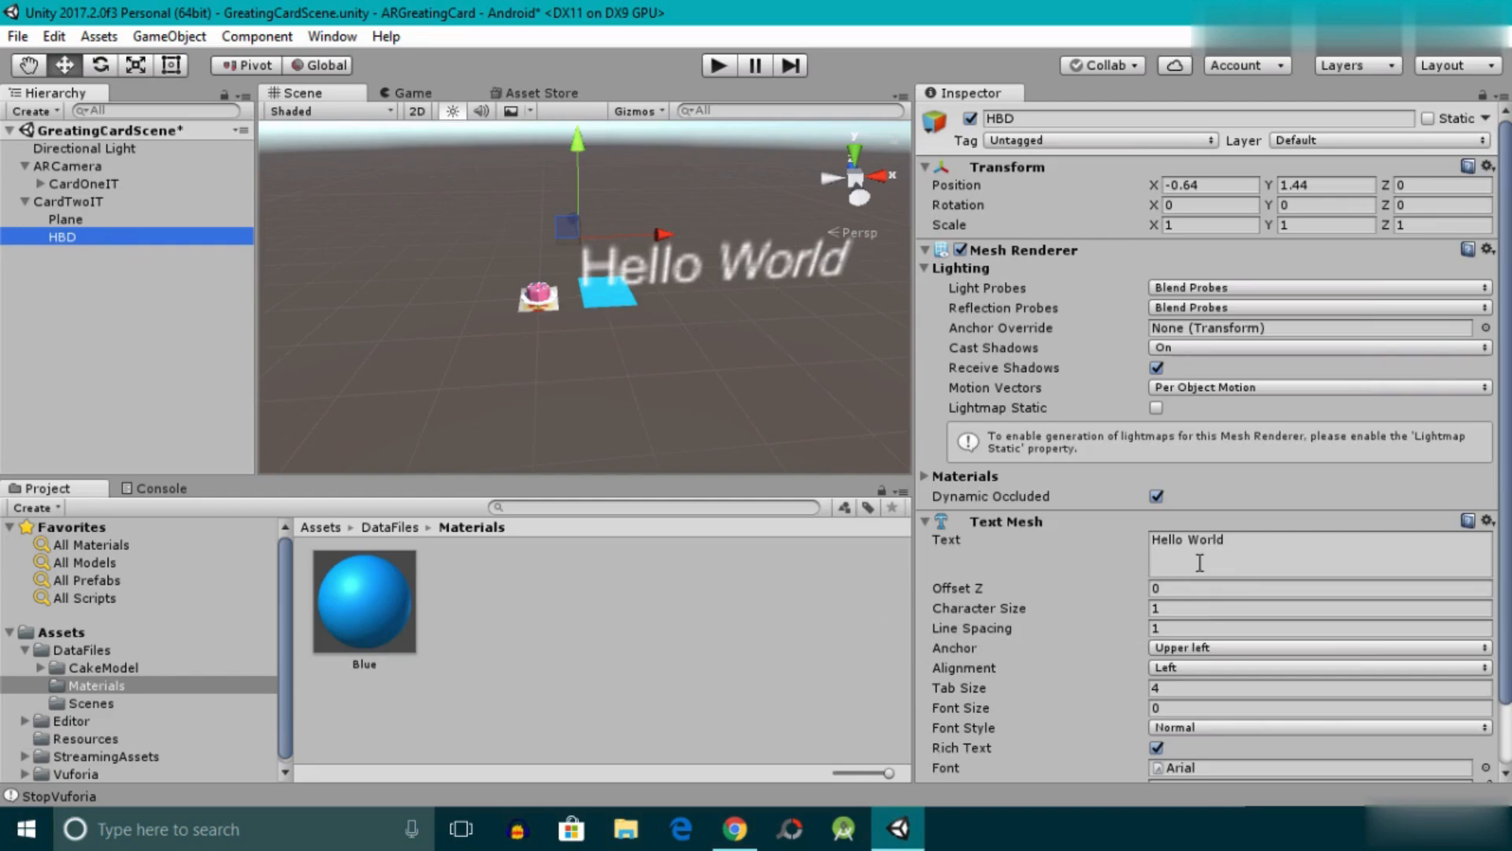
# Replace the HBD text with HAPPY, BIRTHDAY and the recipient's first name in capitals, each on its own line.
pyautogui.click(1237, 549)
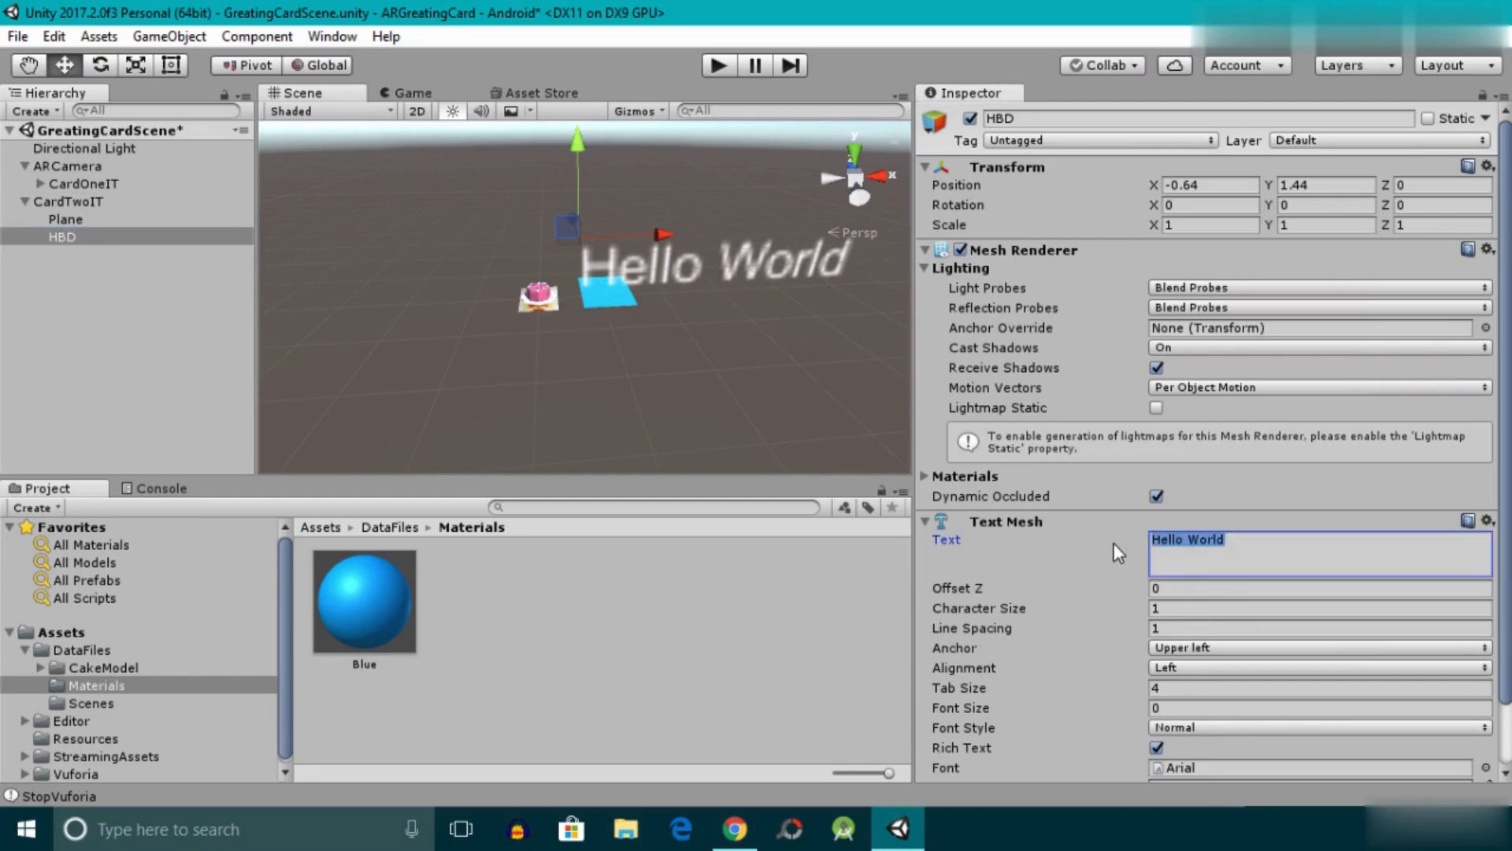
pyautogui.write('ha')
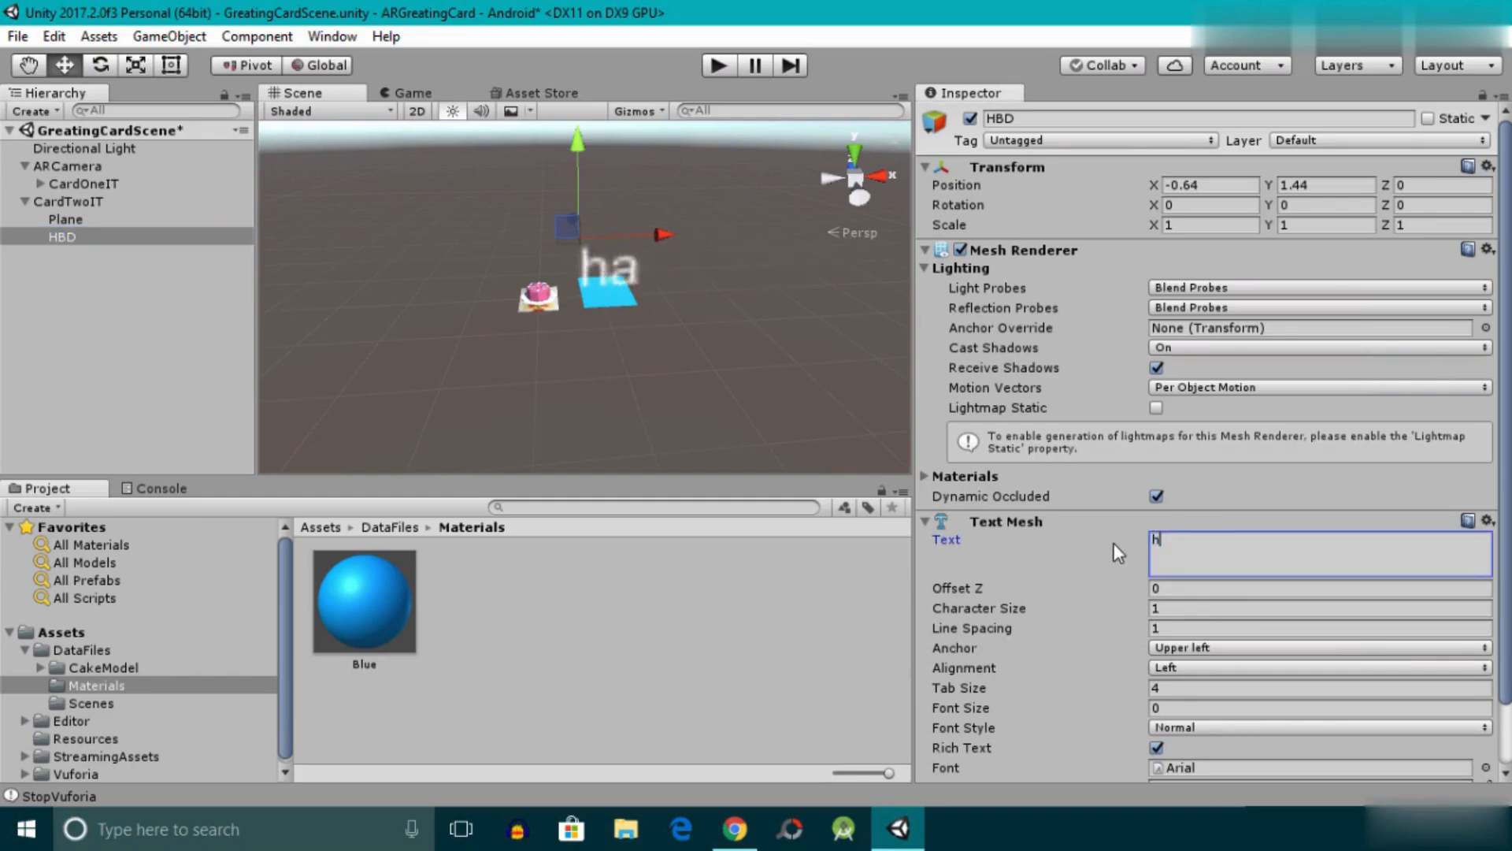
pyautogui.press('BackSpace')
pyautogui.press('BackSpace')
pyautogui.write('HAPPY')
pyautogui.press('Return')
pyautogui.write('BIRTHDAY')
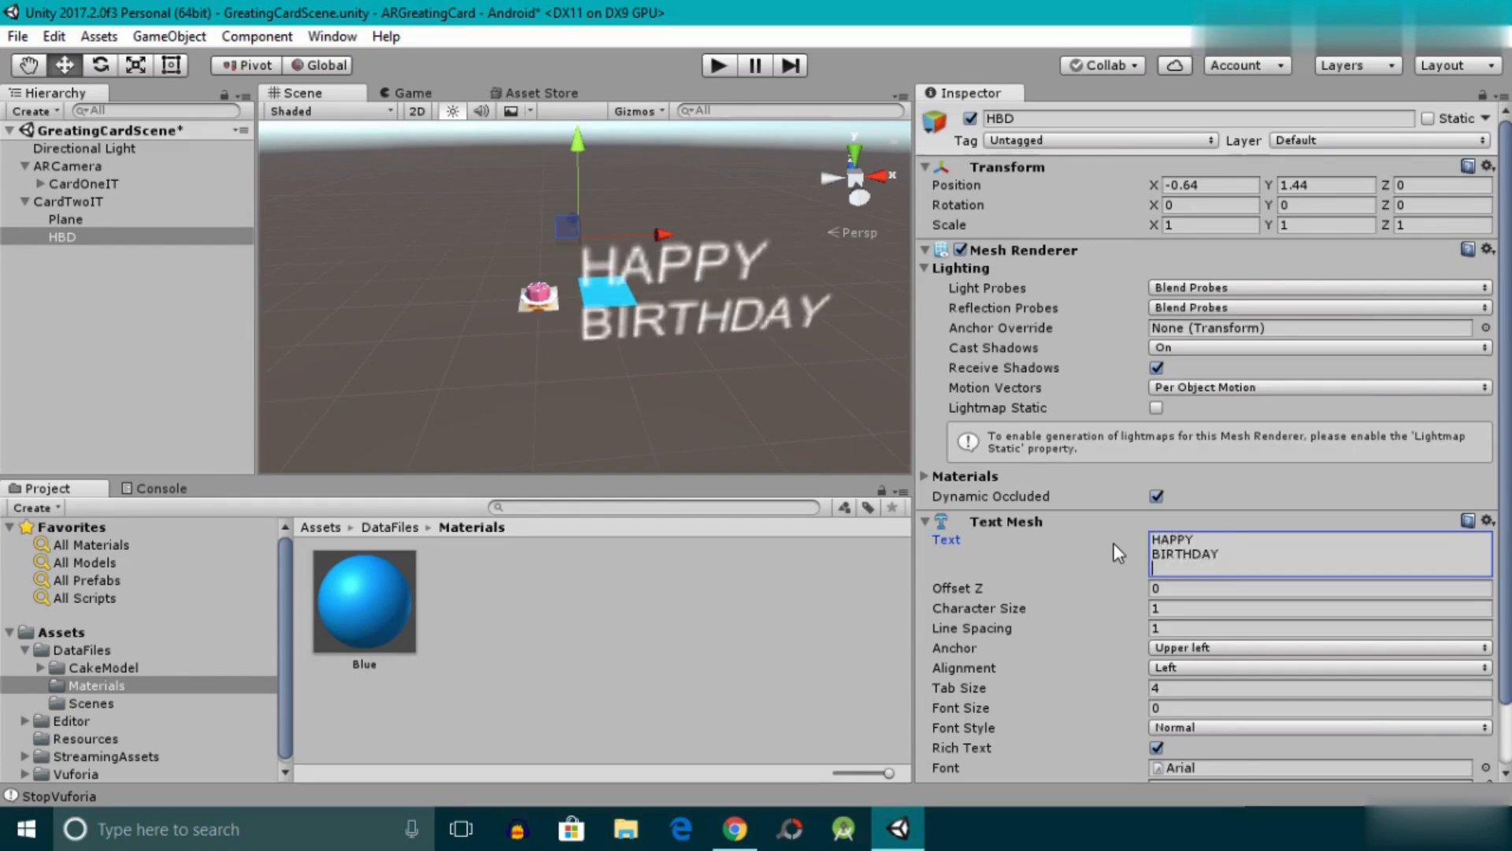
pyautogui.press('Return')
pyautogui.write('DINESH')
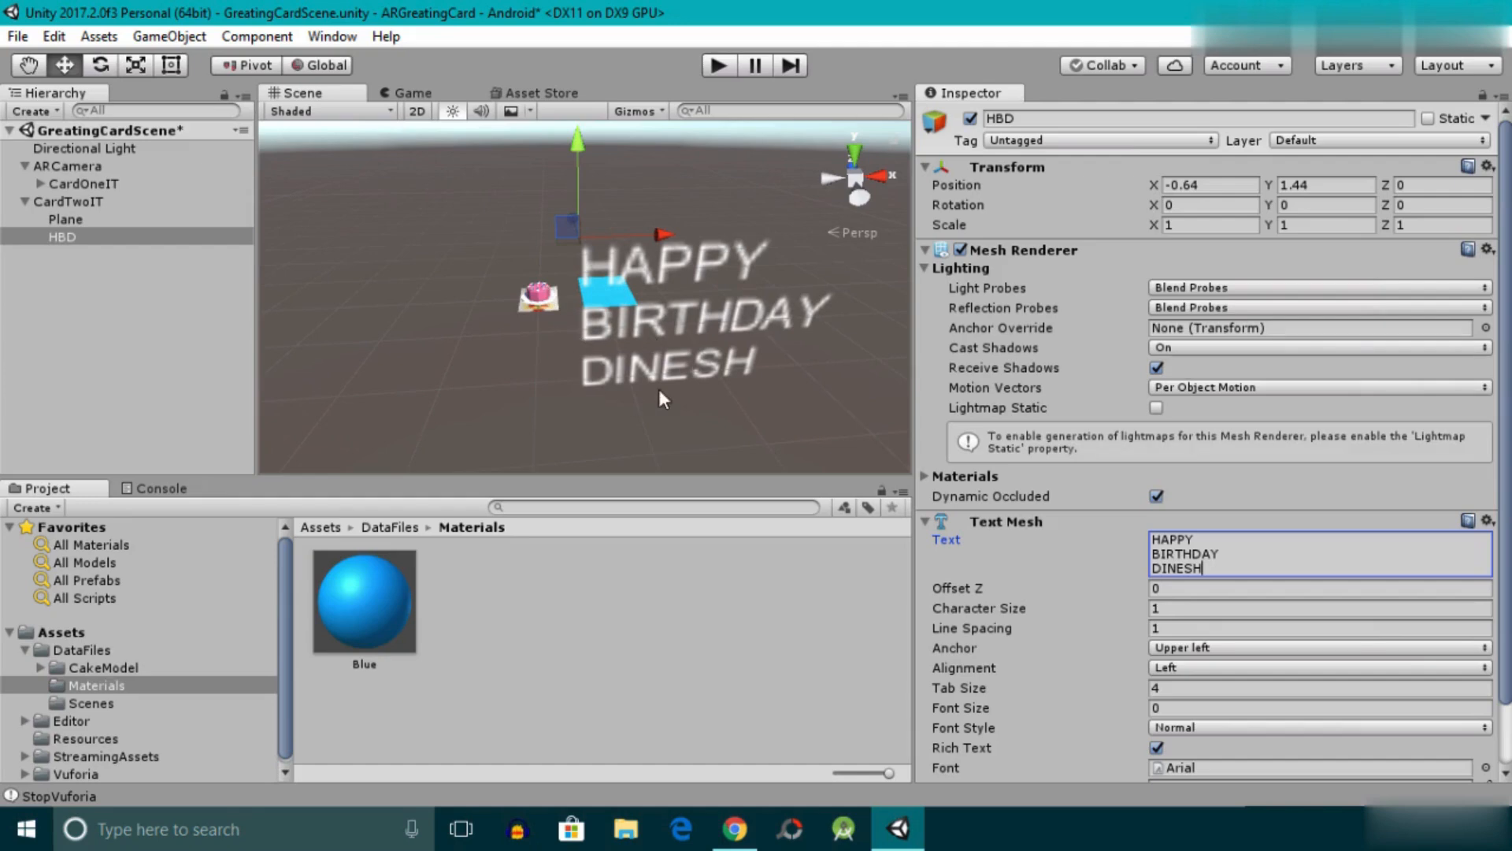
# Set the HBD text's anchor to Middle center and its alignment to Center.
pyautogui.scroll(-1, 1089, 544)
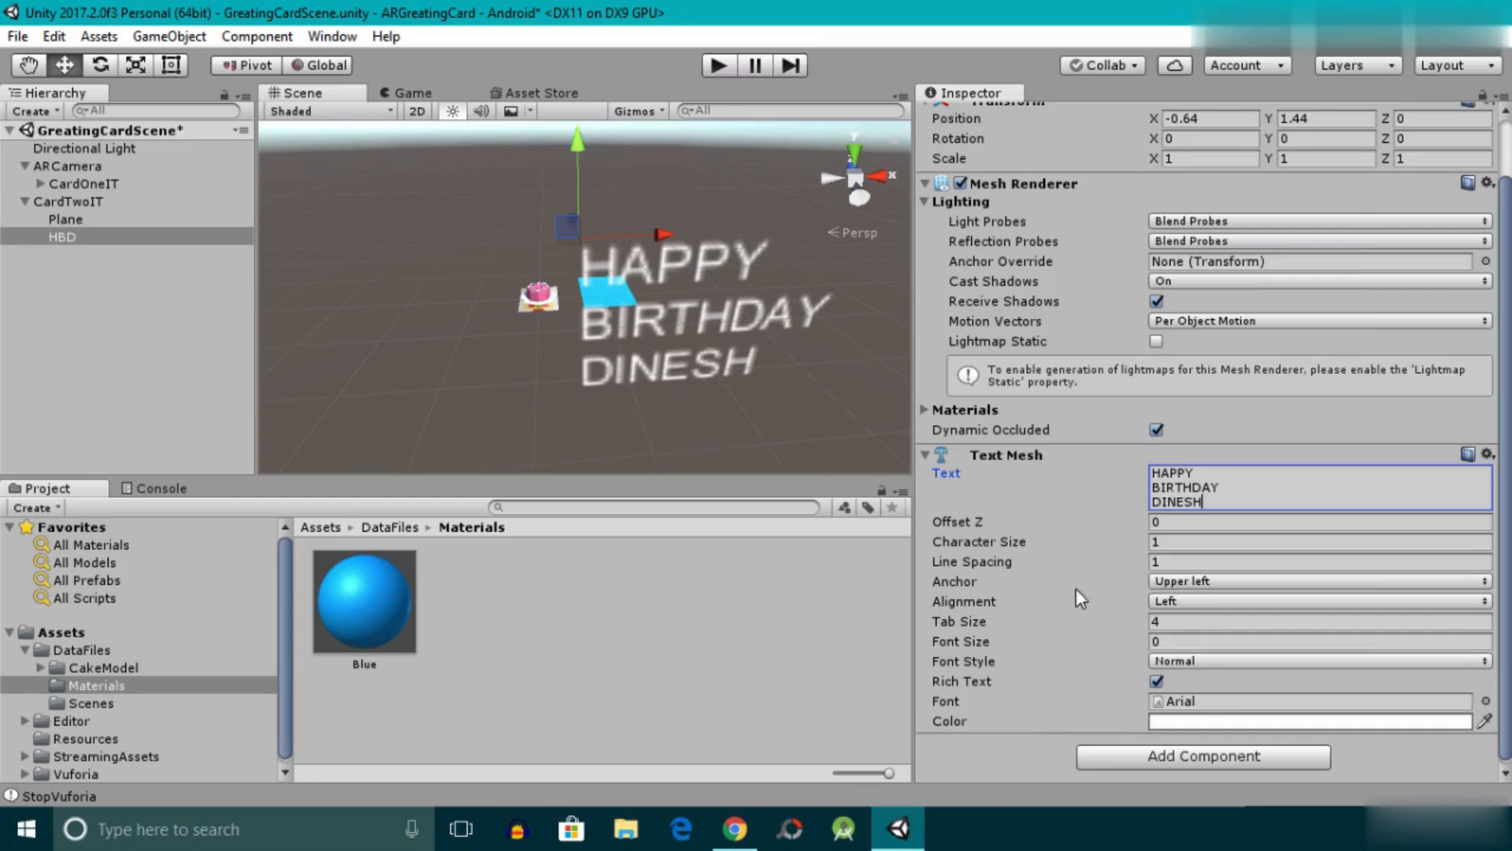
pyautogui.click(1184, 585)
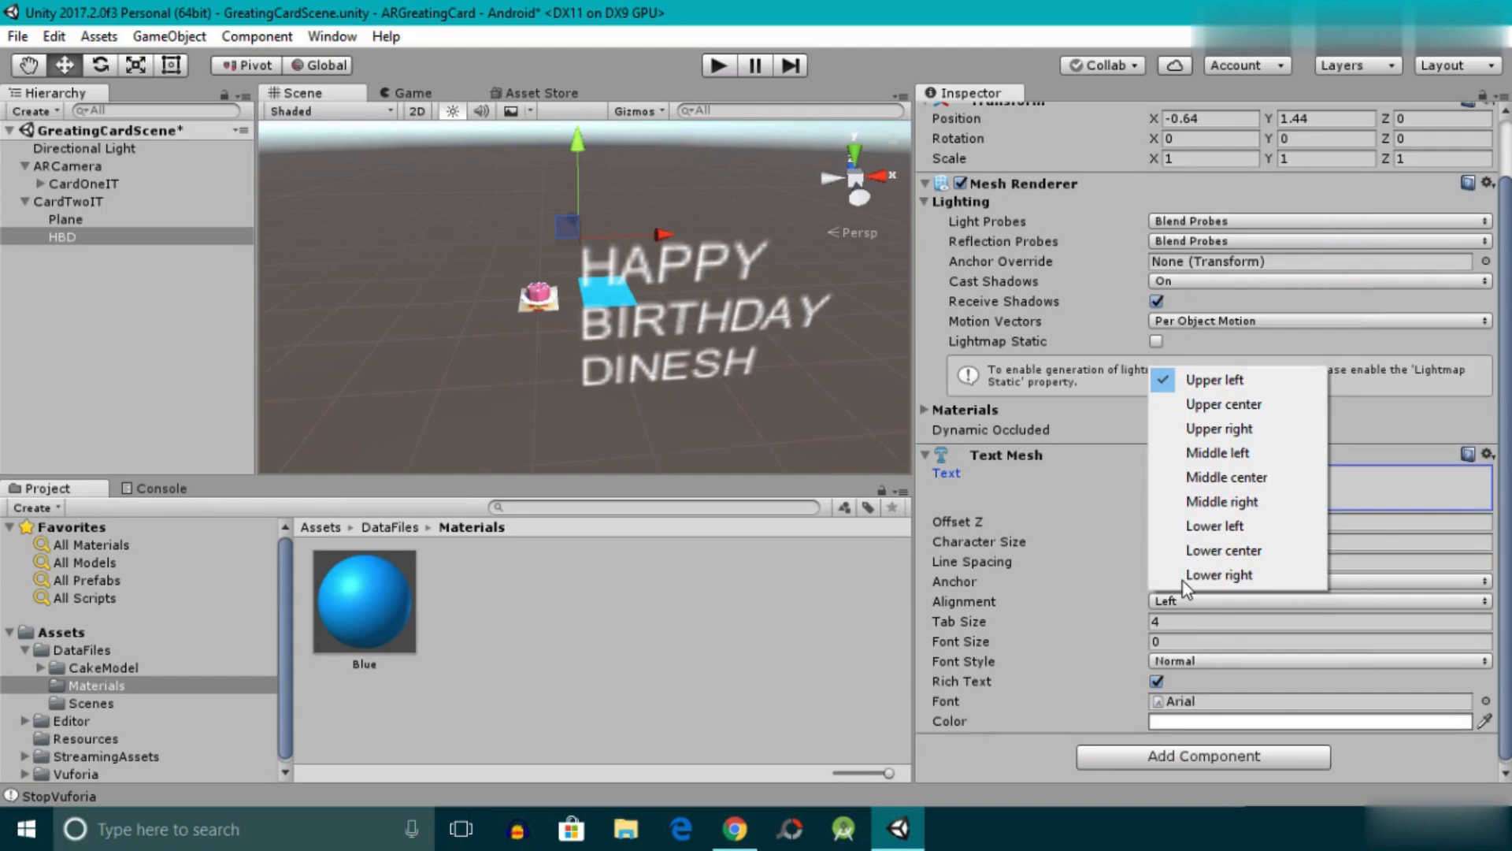
pyautogui.click(1217, 484)
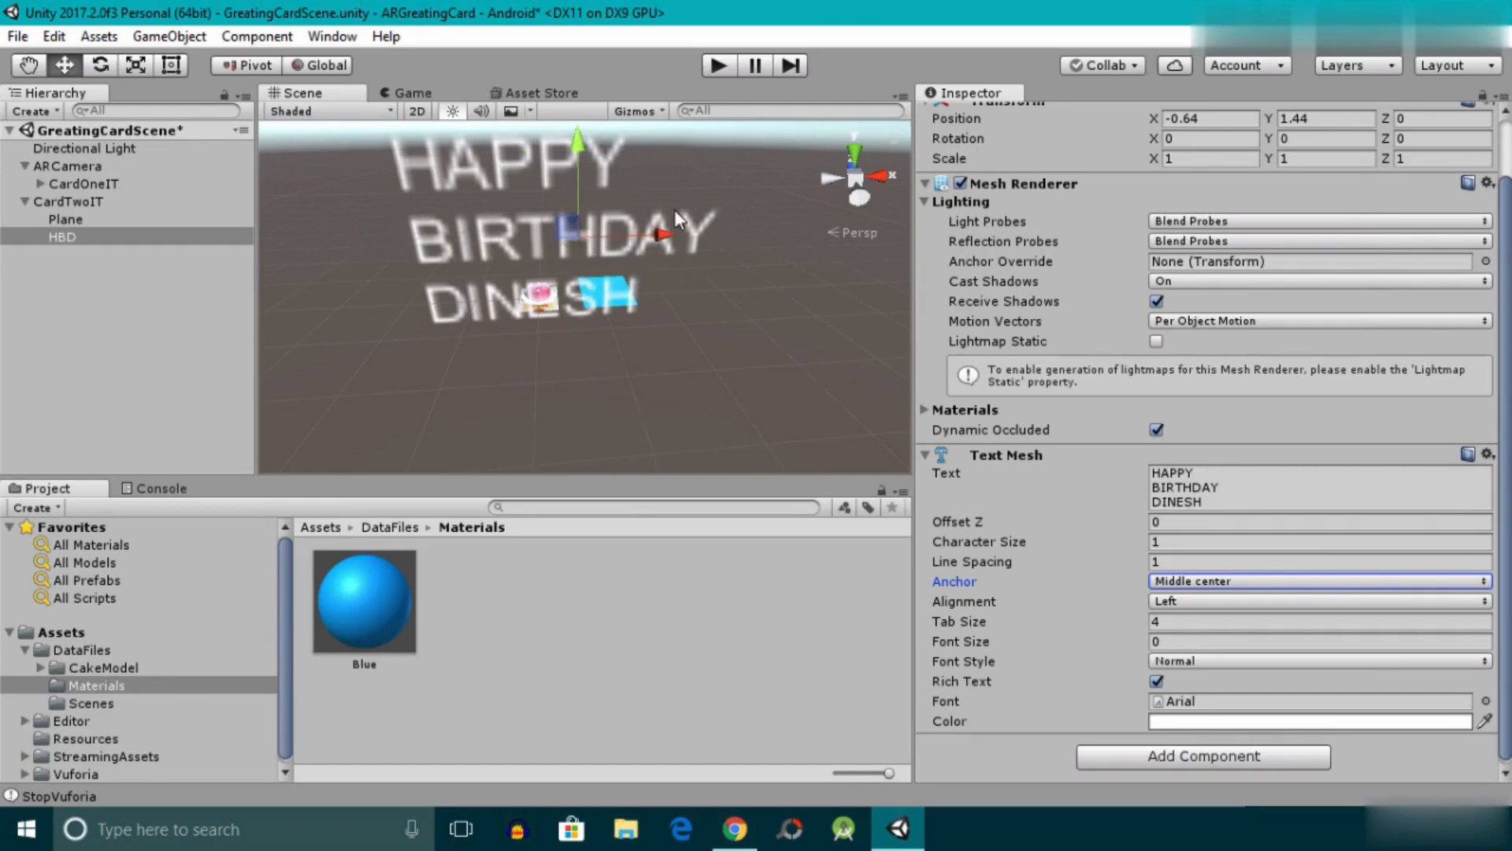
pyautogui.click(1193, 602)
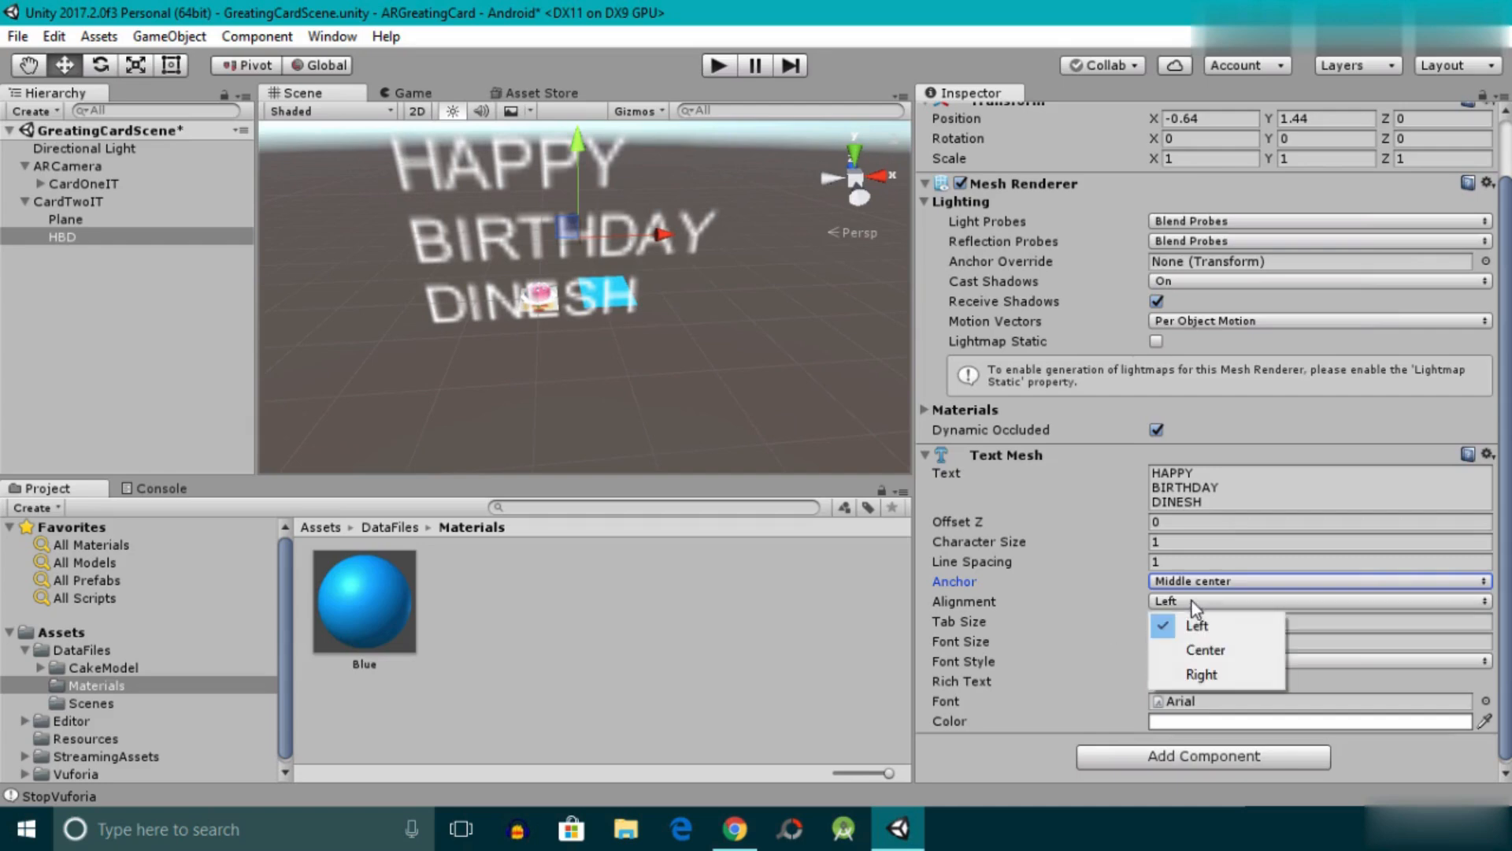
pyautogui.click(1198, 651)
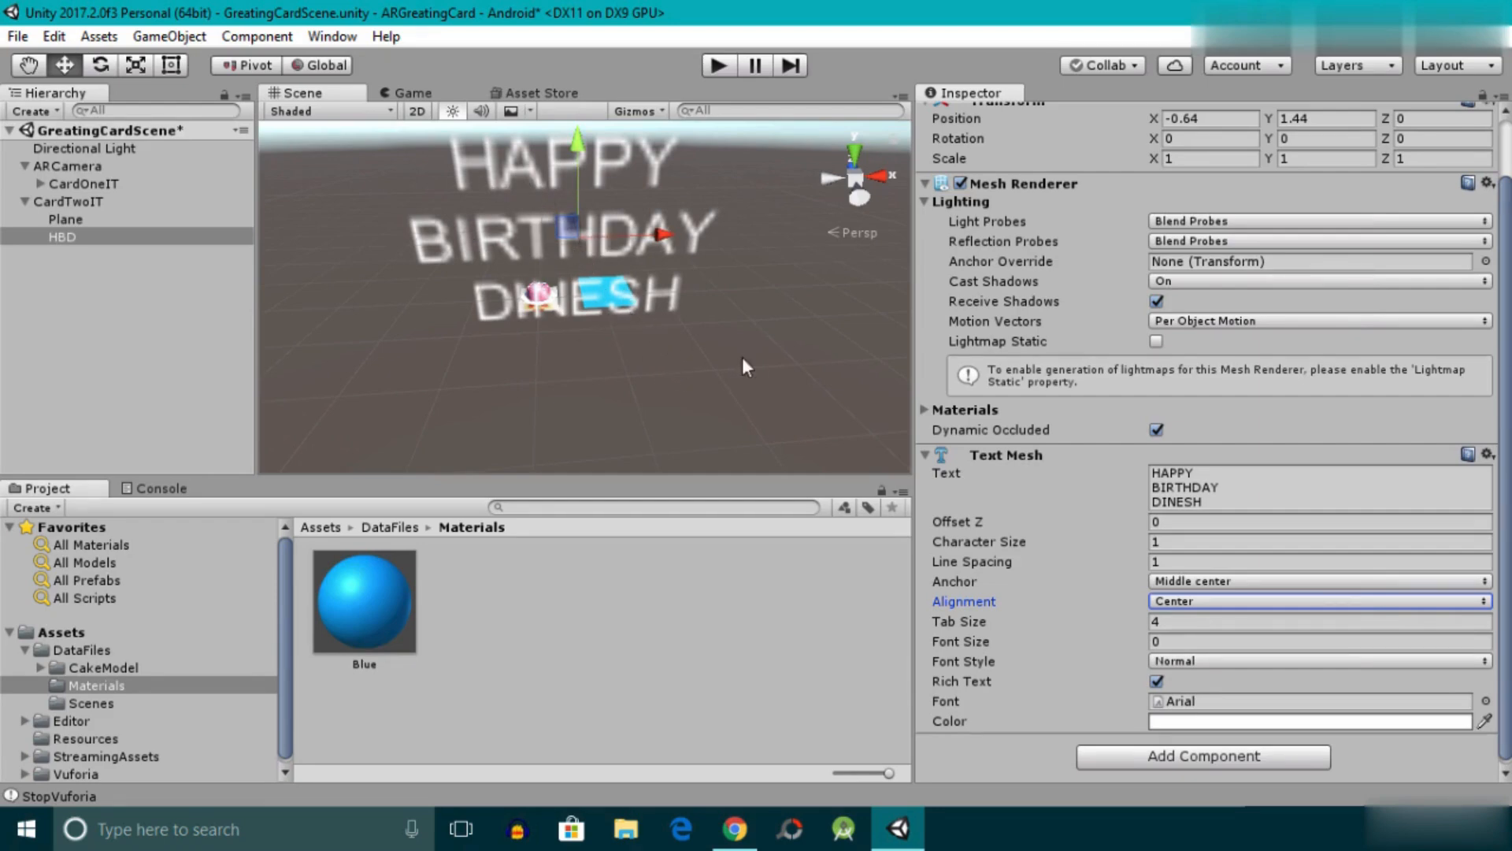
# Set the font size of the HBD text to 69.
pyautogui.click(1178, 641)
pyautogui.write('51')
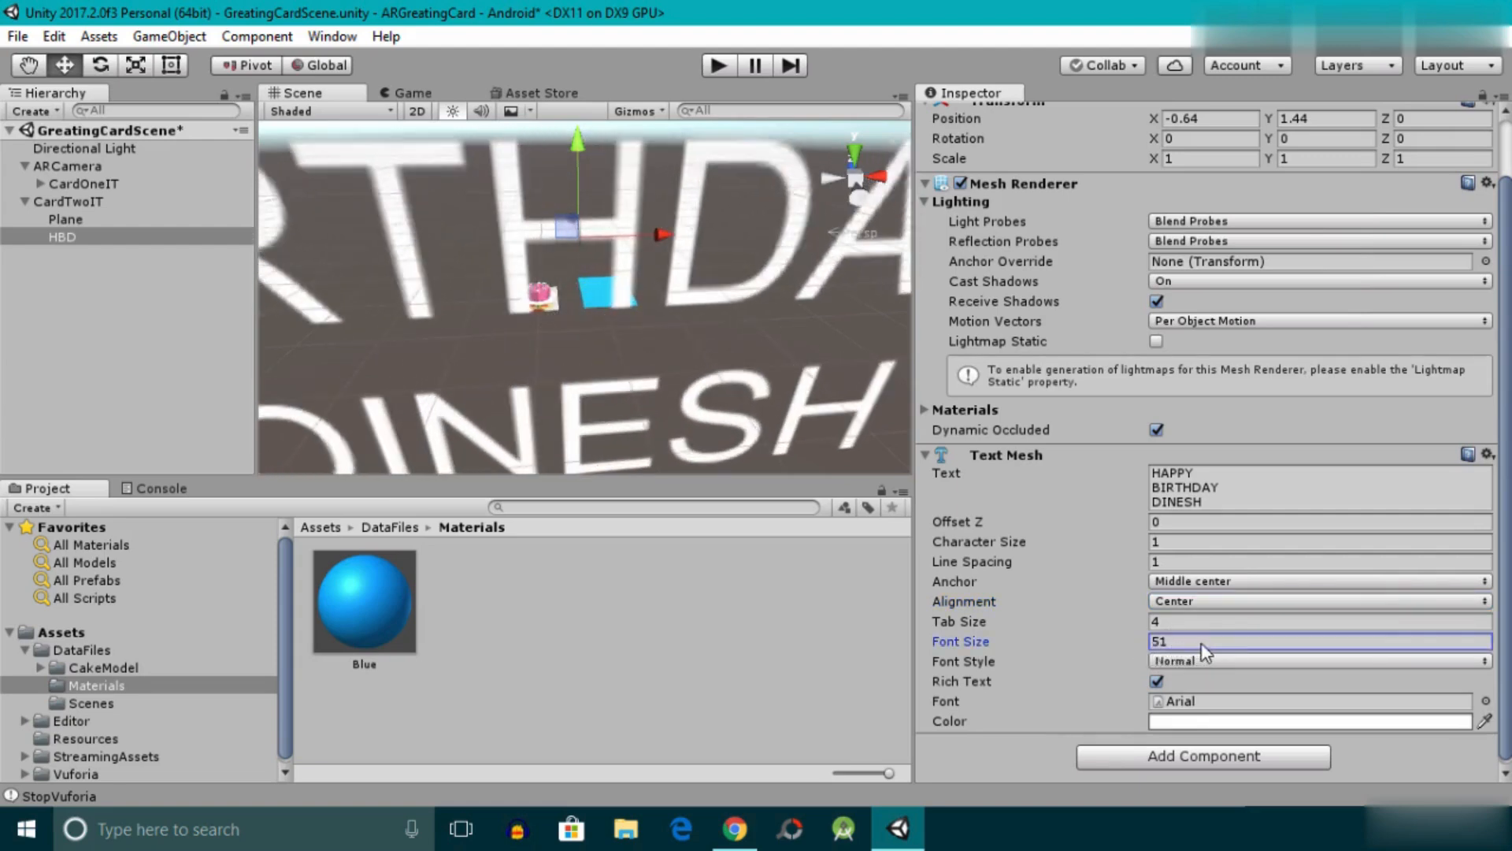
pyautogui.moveTo(1201, 644); pyautogui.dragTo(1220, 644)
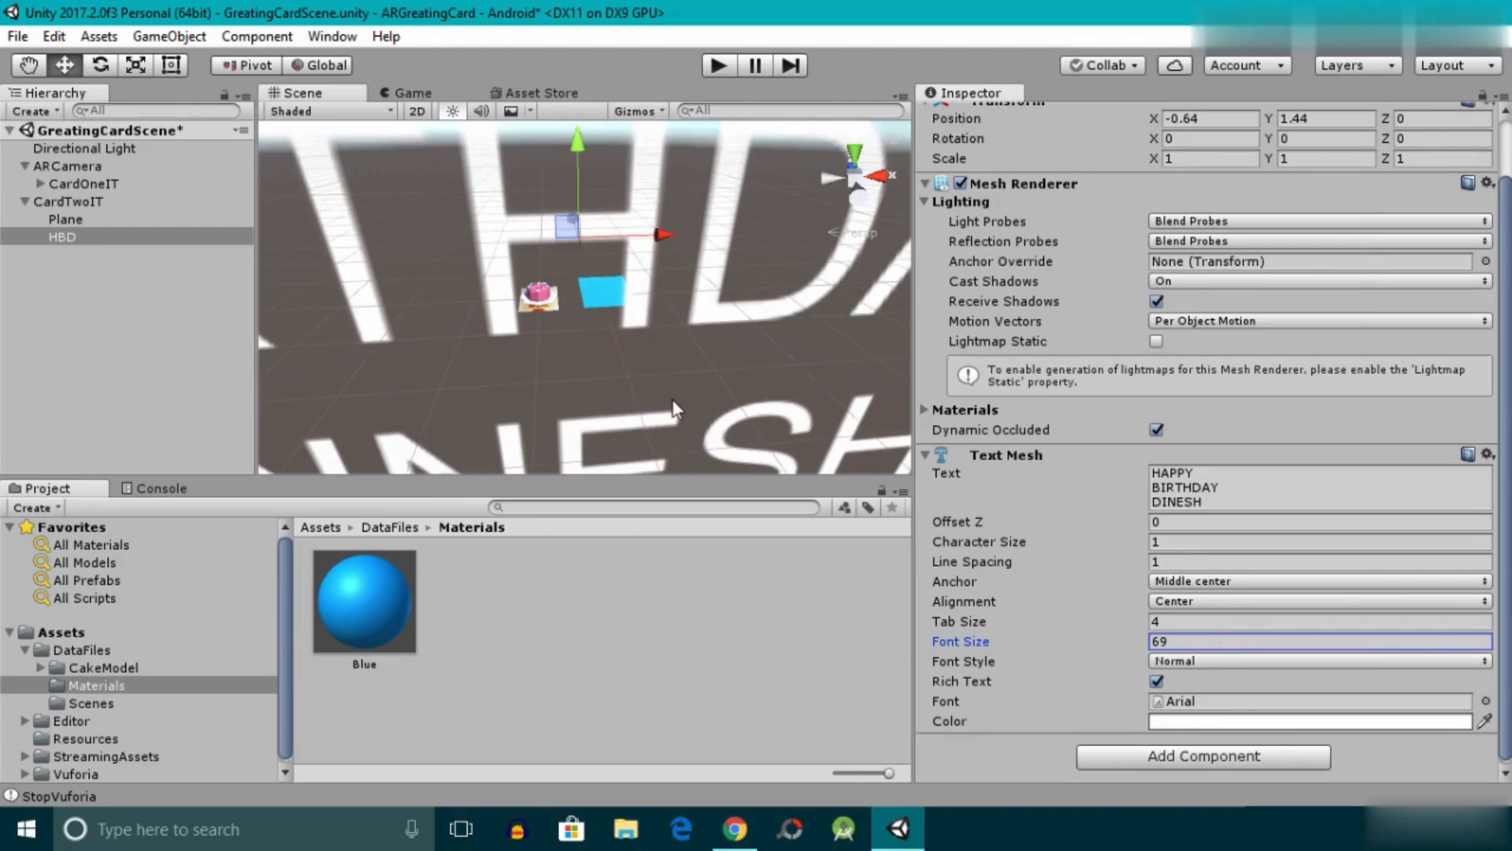
pyautogui.scroll(-2, 664, 391)
pyautogui.scroll(-5, 663, 384)
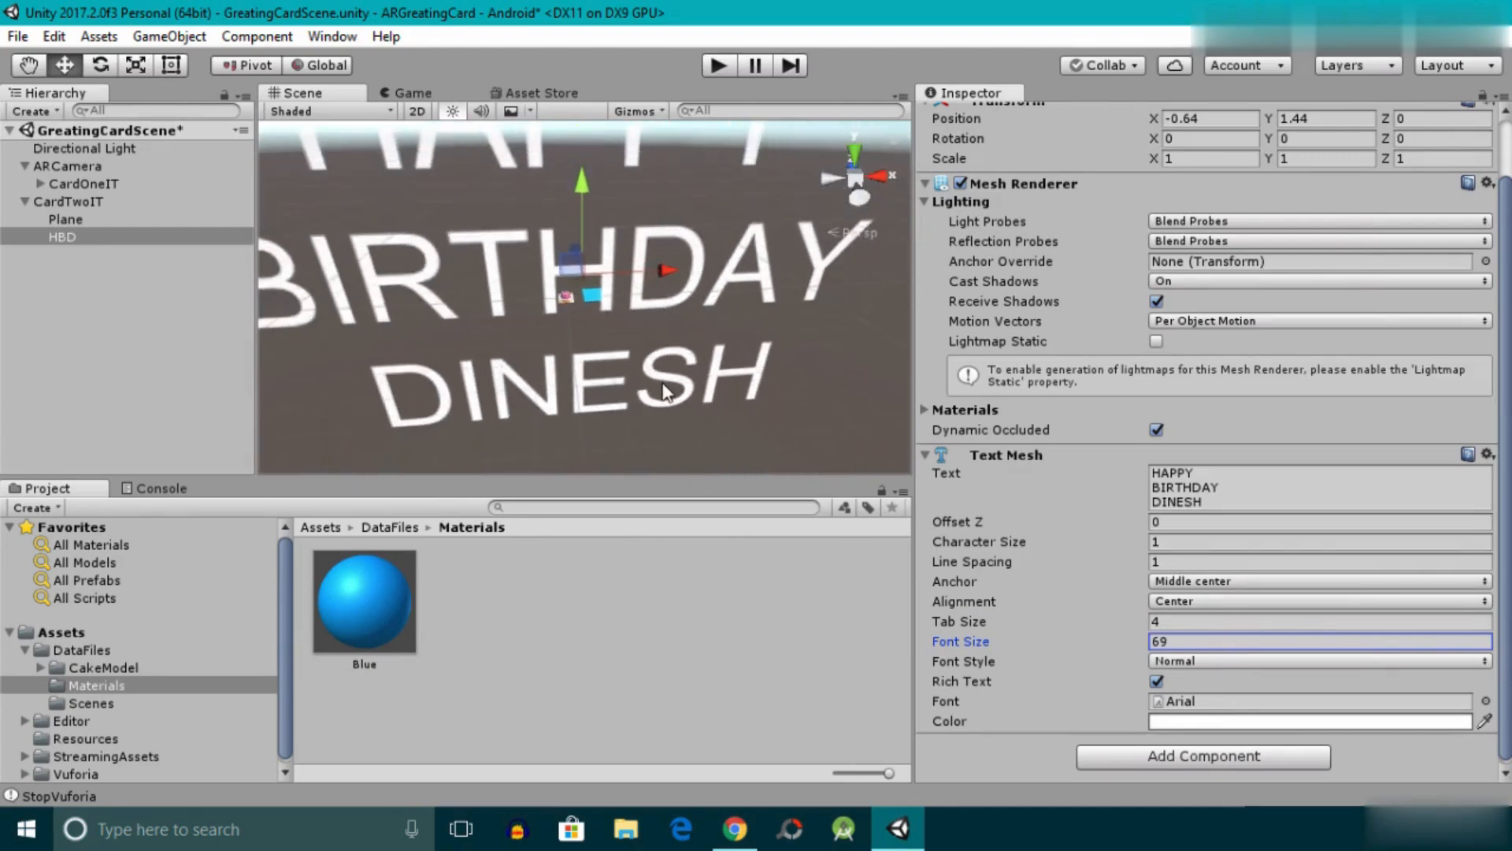
pyautogui.scroll(-4, 663, 384)
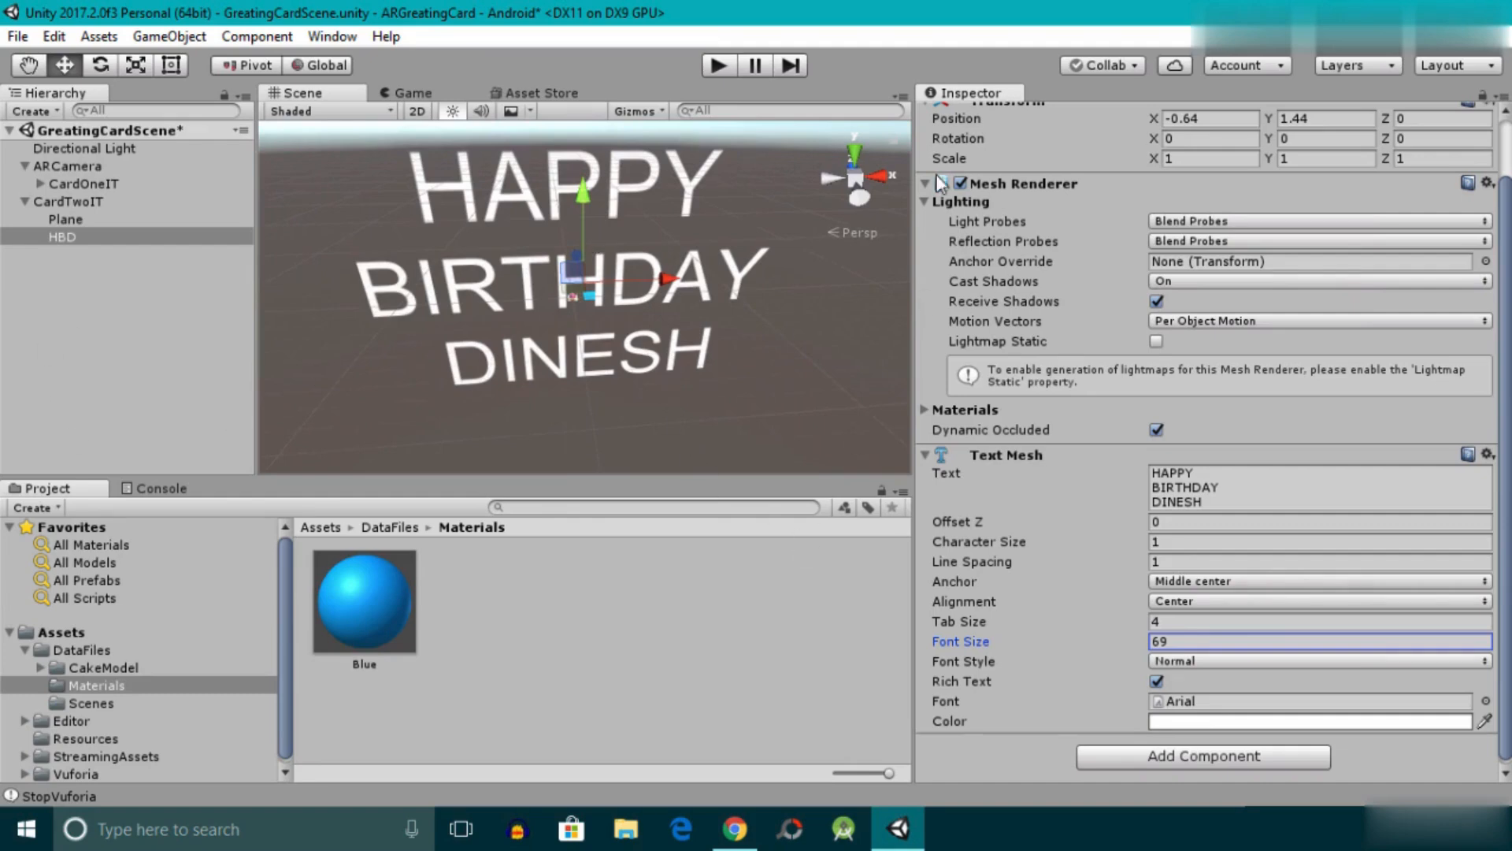
# Scale the HBD text down uniformly to about 0.046 on all axes and save the scene.
pyautogui.click(134, 67)
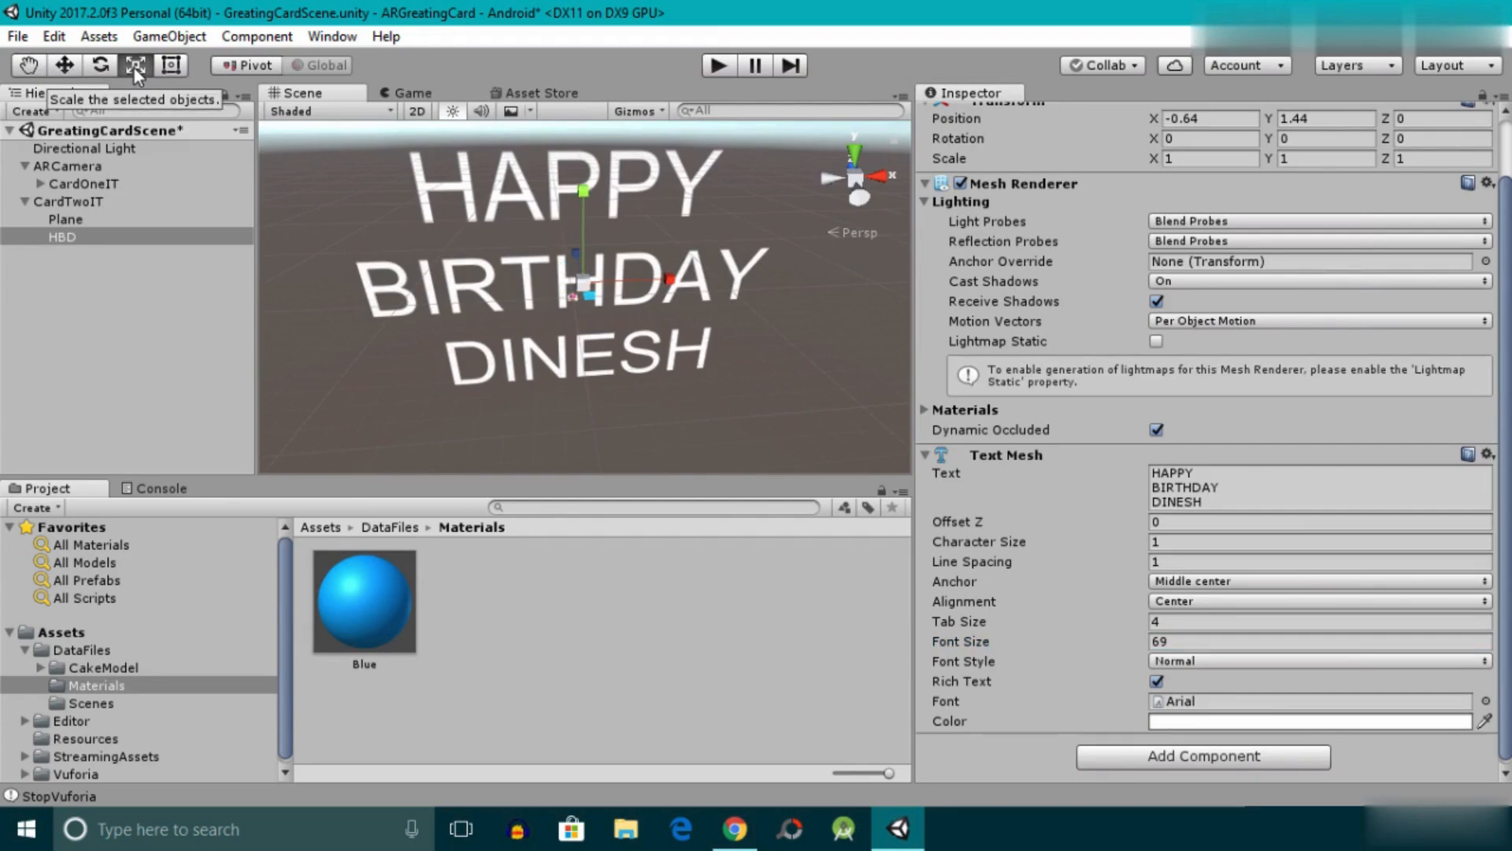
pyautogui.click(74, 239)
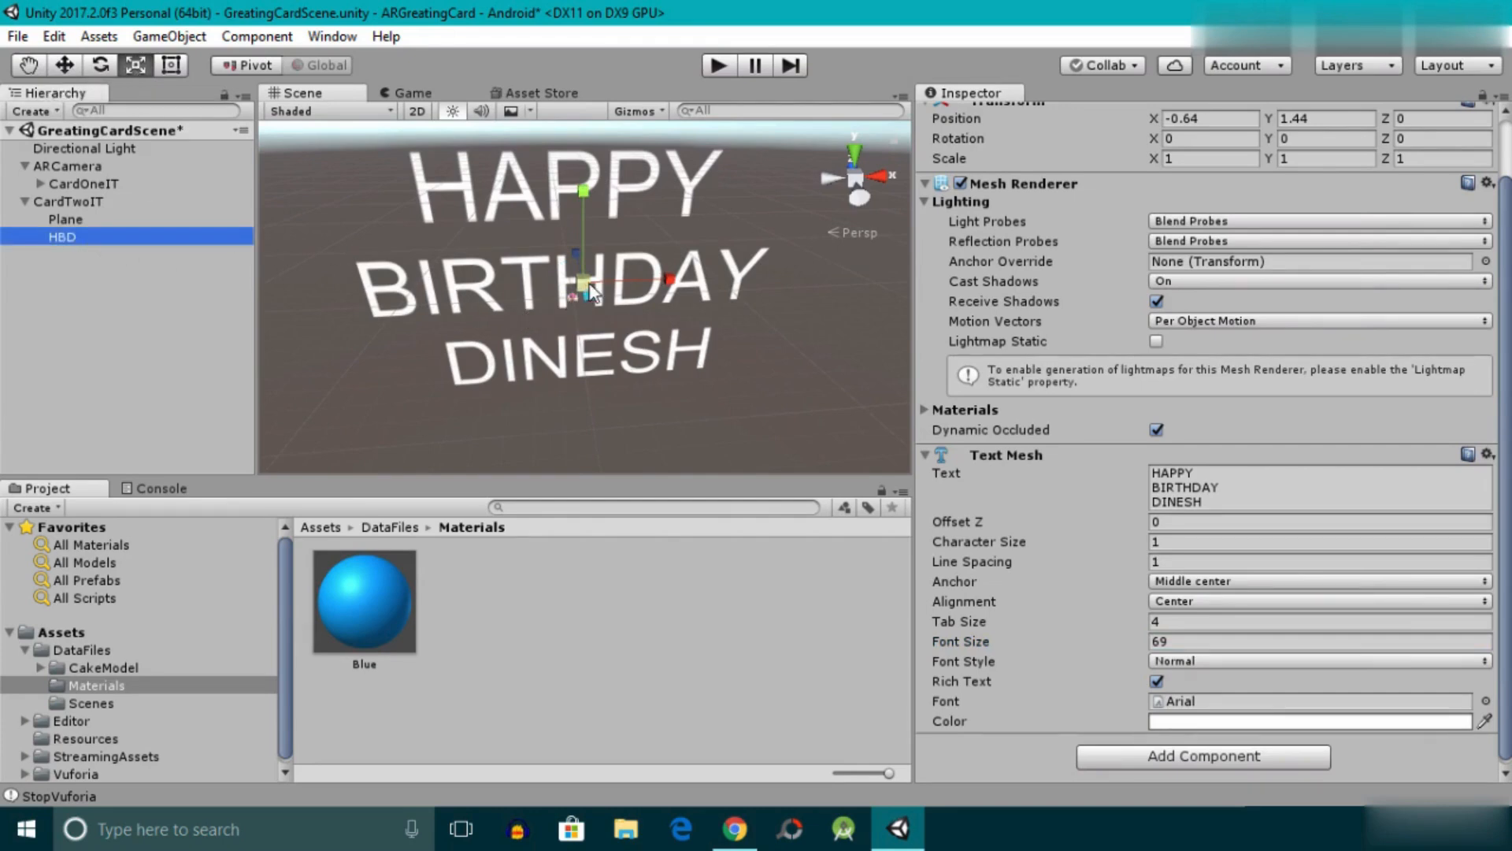
pyautogui.moveTo(587, 291); pyautogui.dragTo(480, 285)
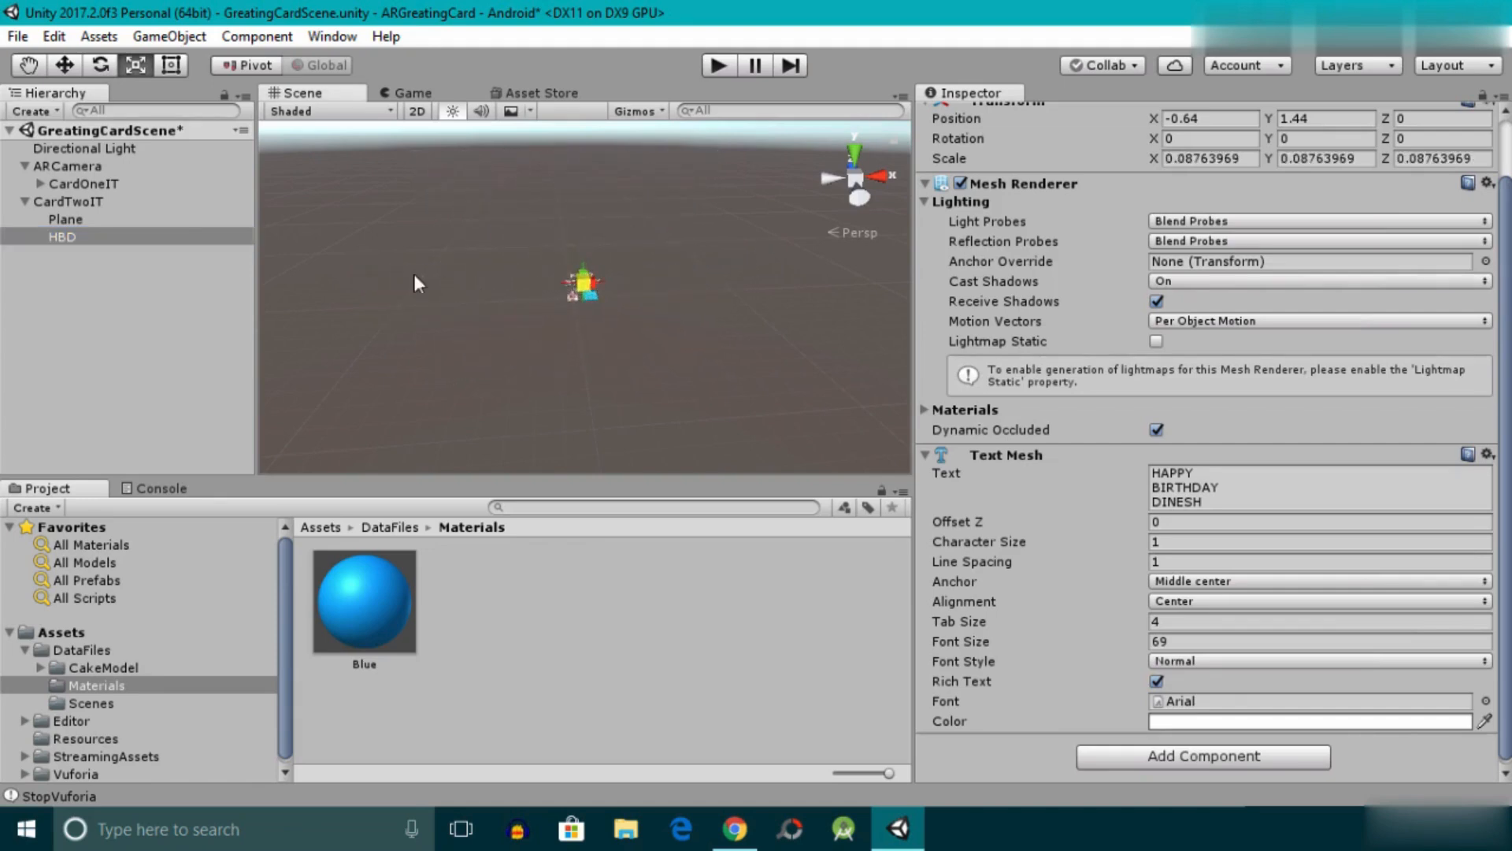
pyautogui.doubleClick(92, 233)
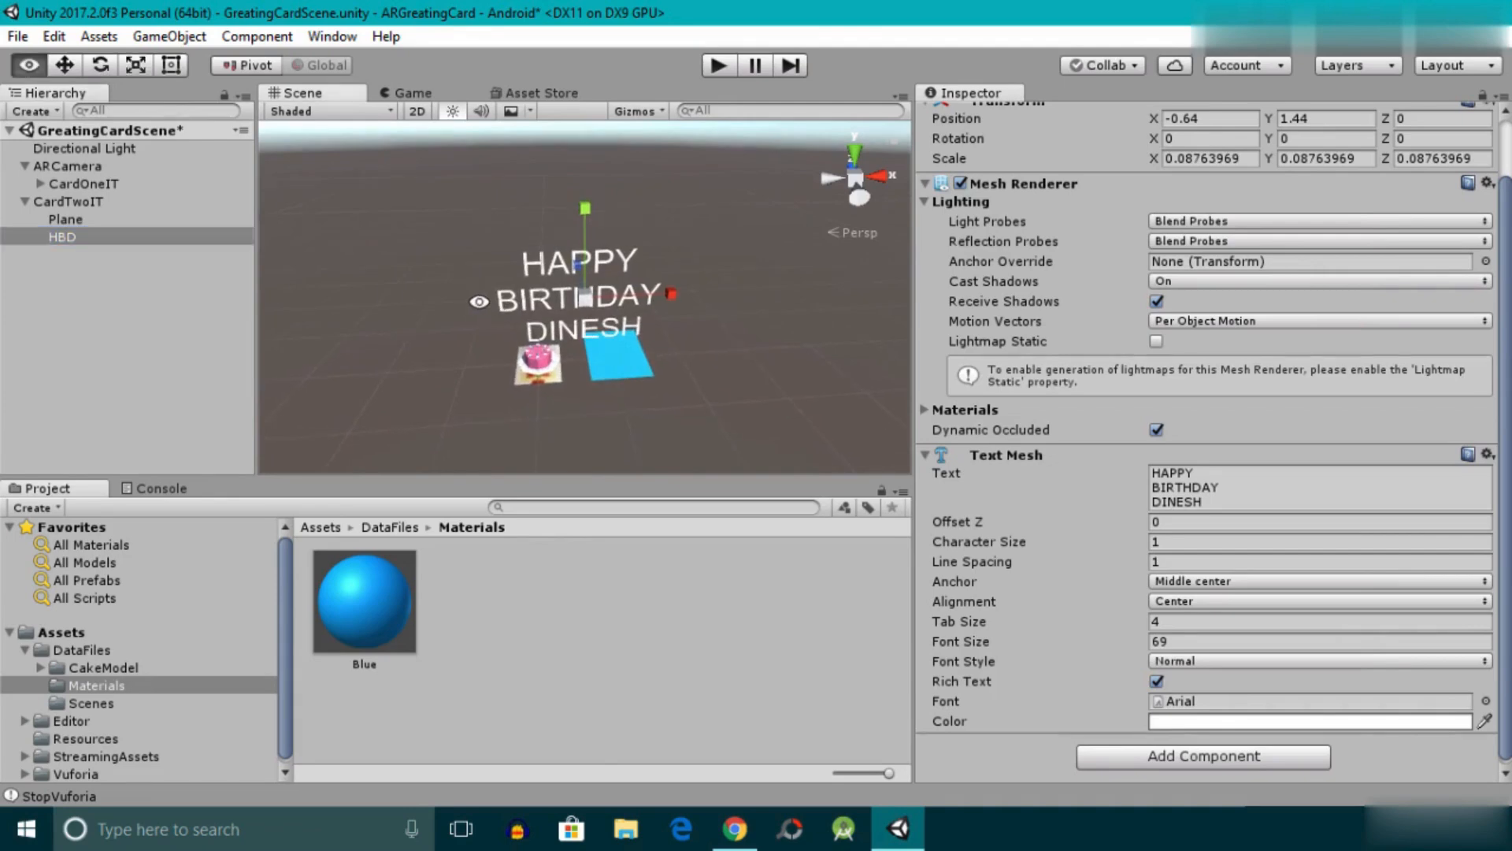
pyautogui.keyDown('alt'); pyautogui.moveTo(709, 260); pyautogui.dragTo(741, 256); pyautogui.keyUp('alt')
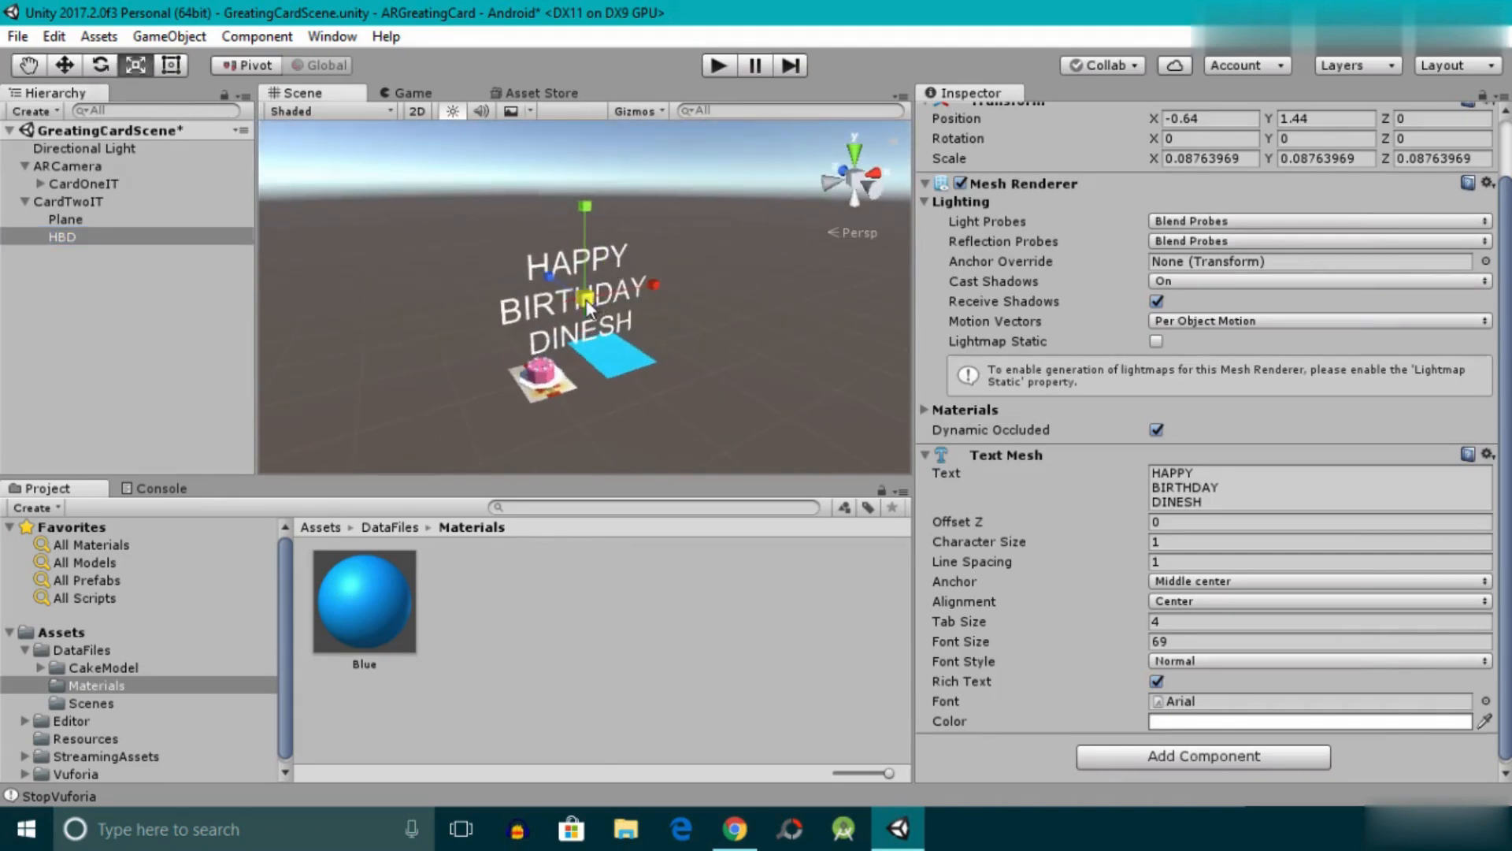
pyautogui.moveTo(593, 298); pyautogui.dragTo(536, 301)
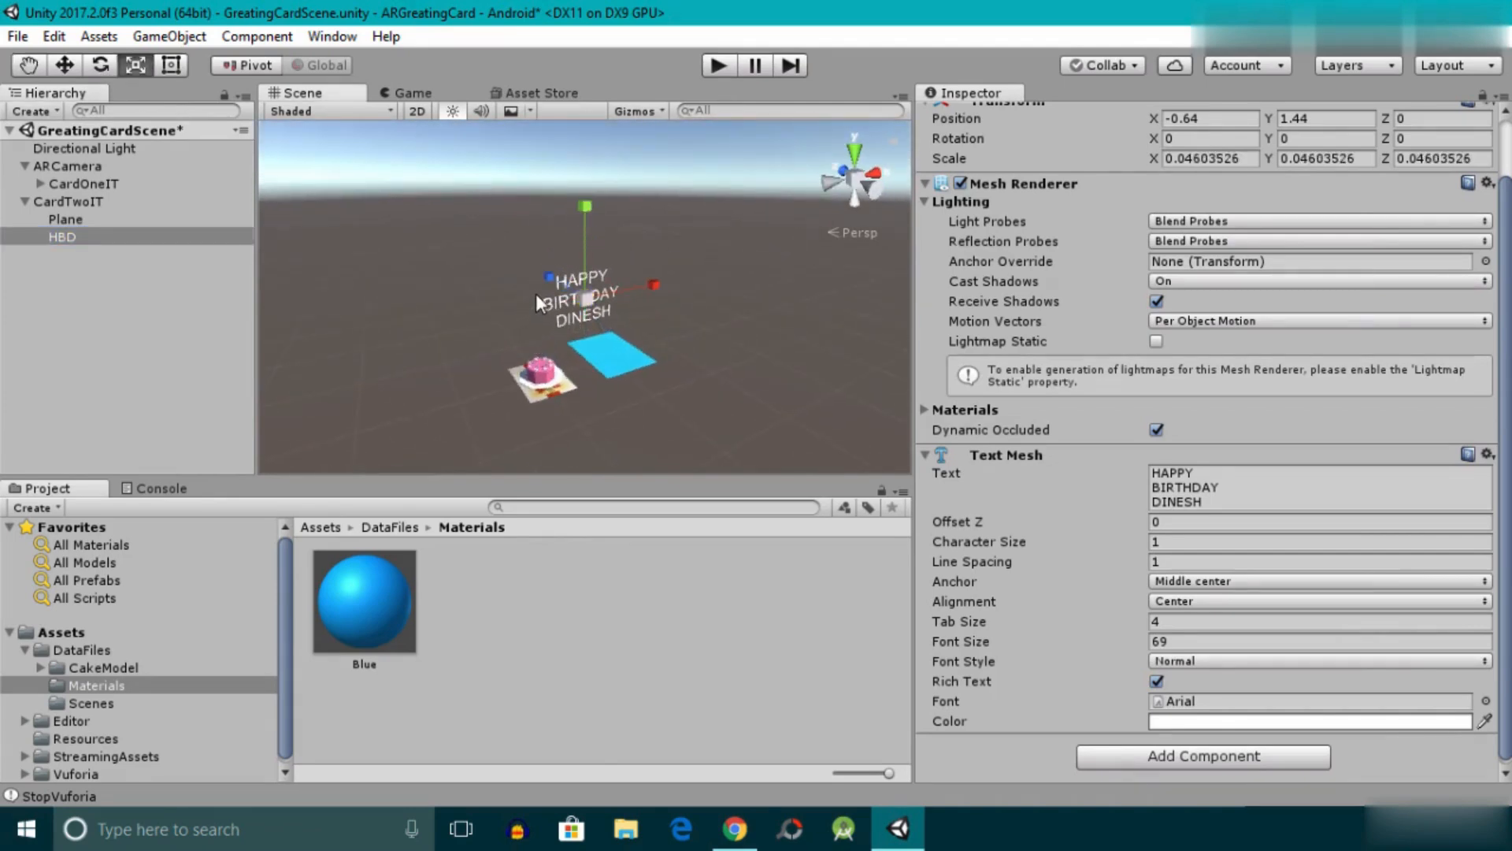
pyautogui.hotkey('ctrl', 's')
# Rotate the HBD text to 90 degrees about X so it lies flat, and save the scene.
pyautogui.press('e')
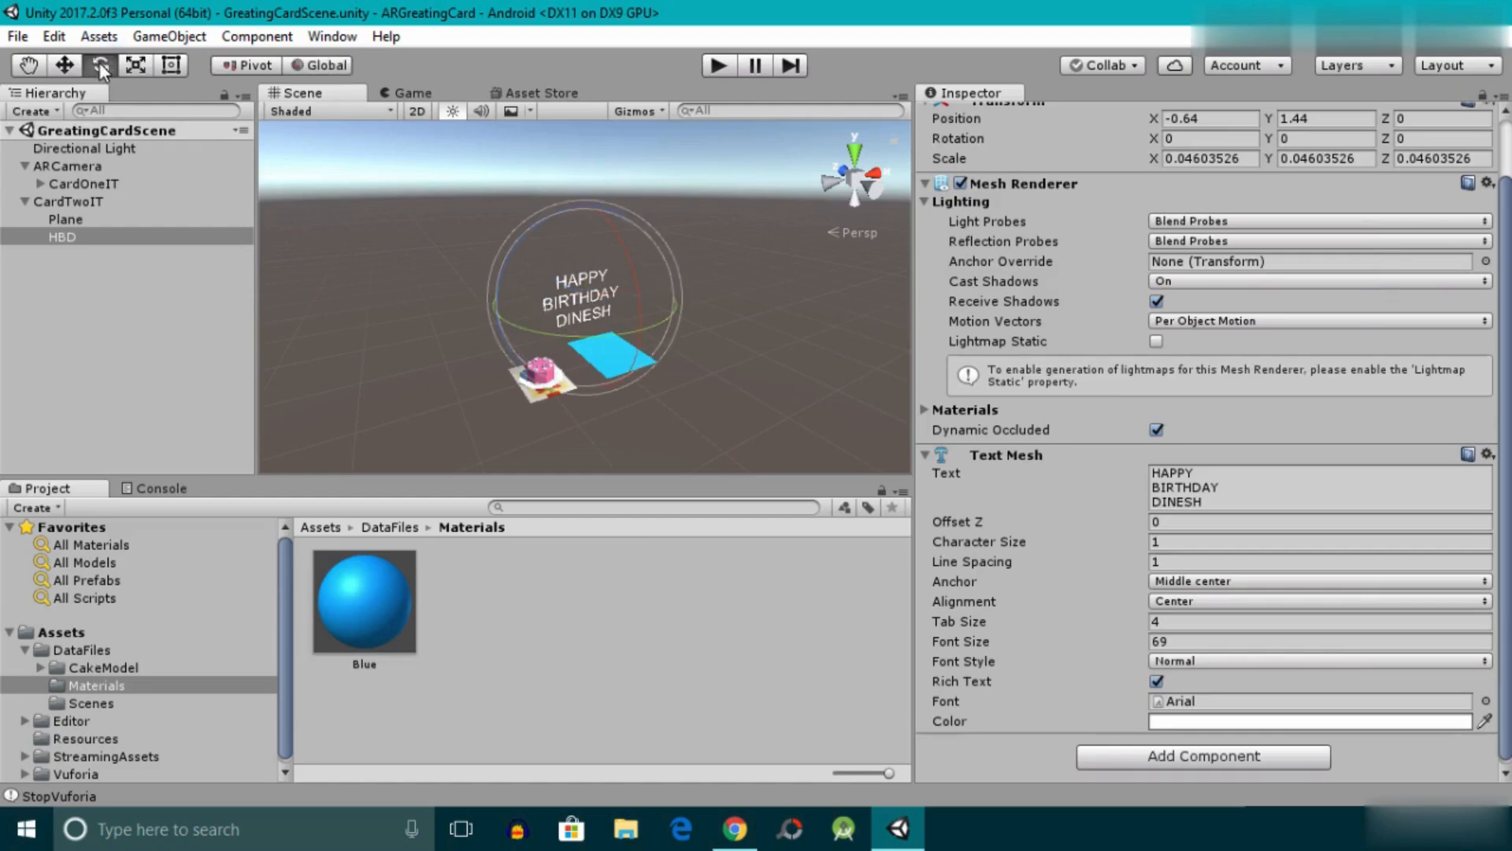
pyautogui.keyDown('alt'); pyautogui.moveTo(384, 244); pyautogui.dragTo(554, 337); pyautogui.keyUp('alt')
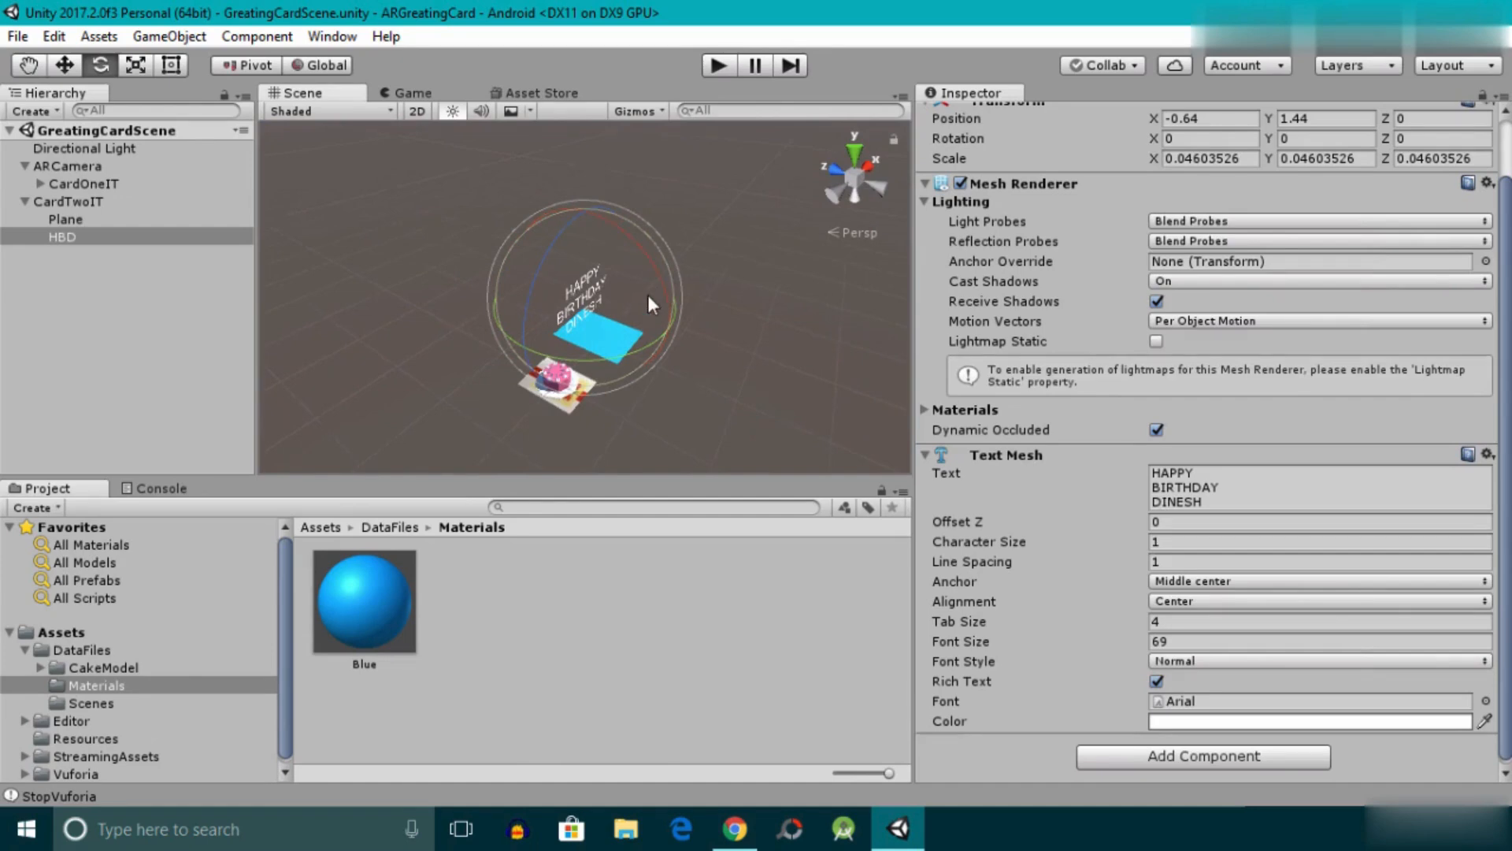
pyautogui.moveTo(649, 293); pyautogui.dragTo(539, 186)
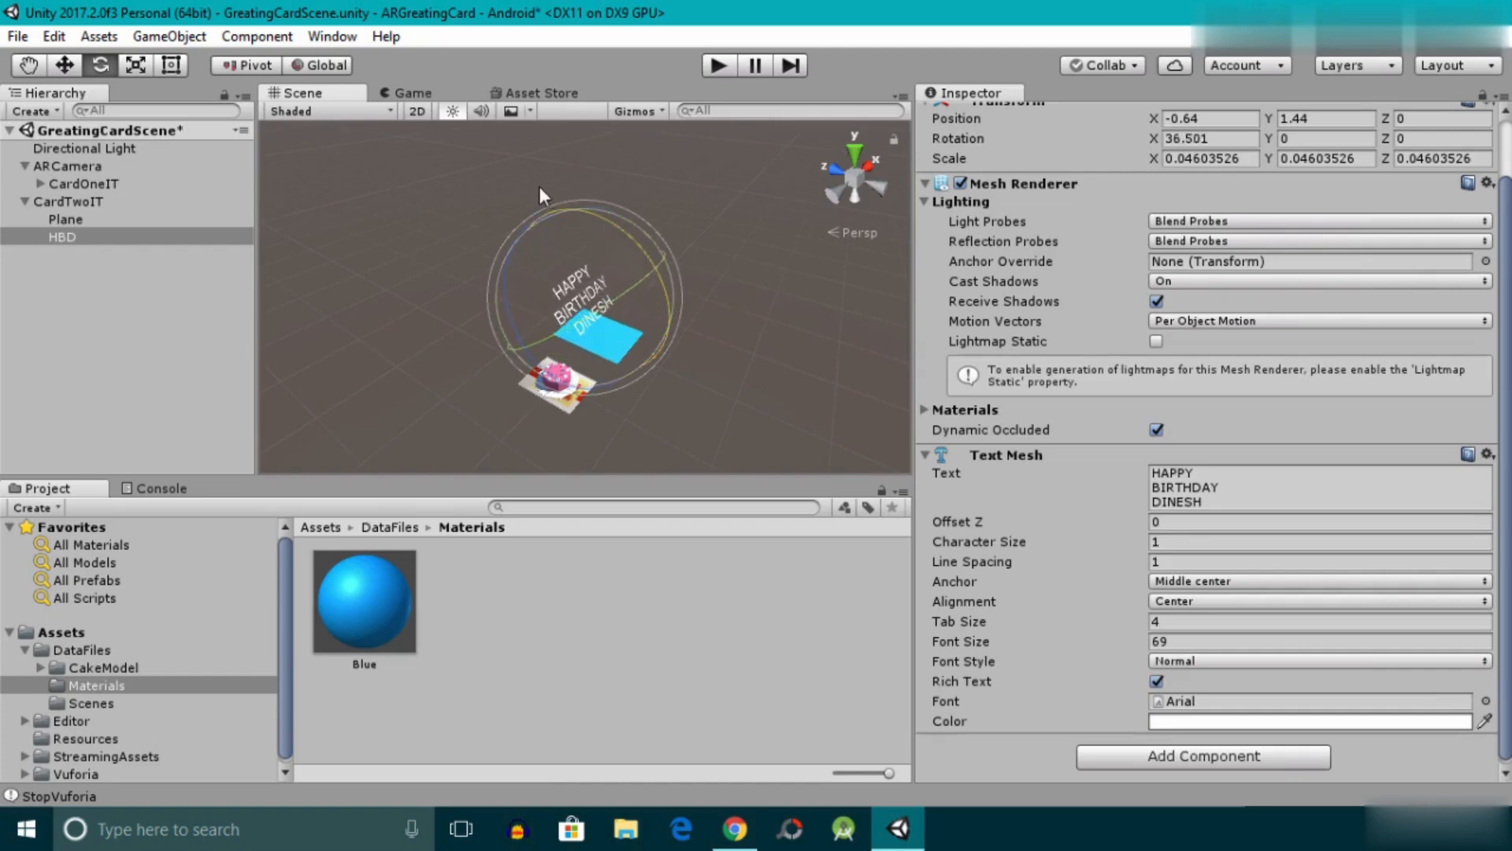
pyautogui.moveTo(659, 281); pyautogui.dragTo(541, 173)
pyautogui.click(1202, 138)
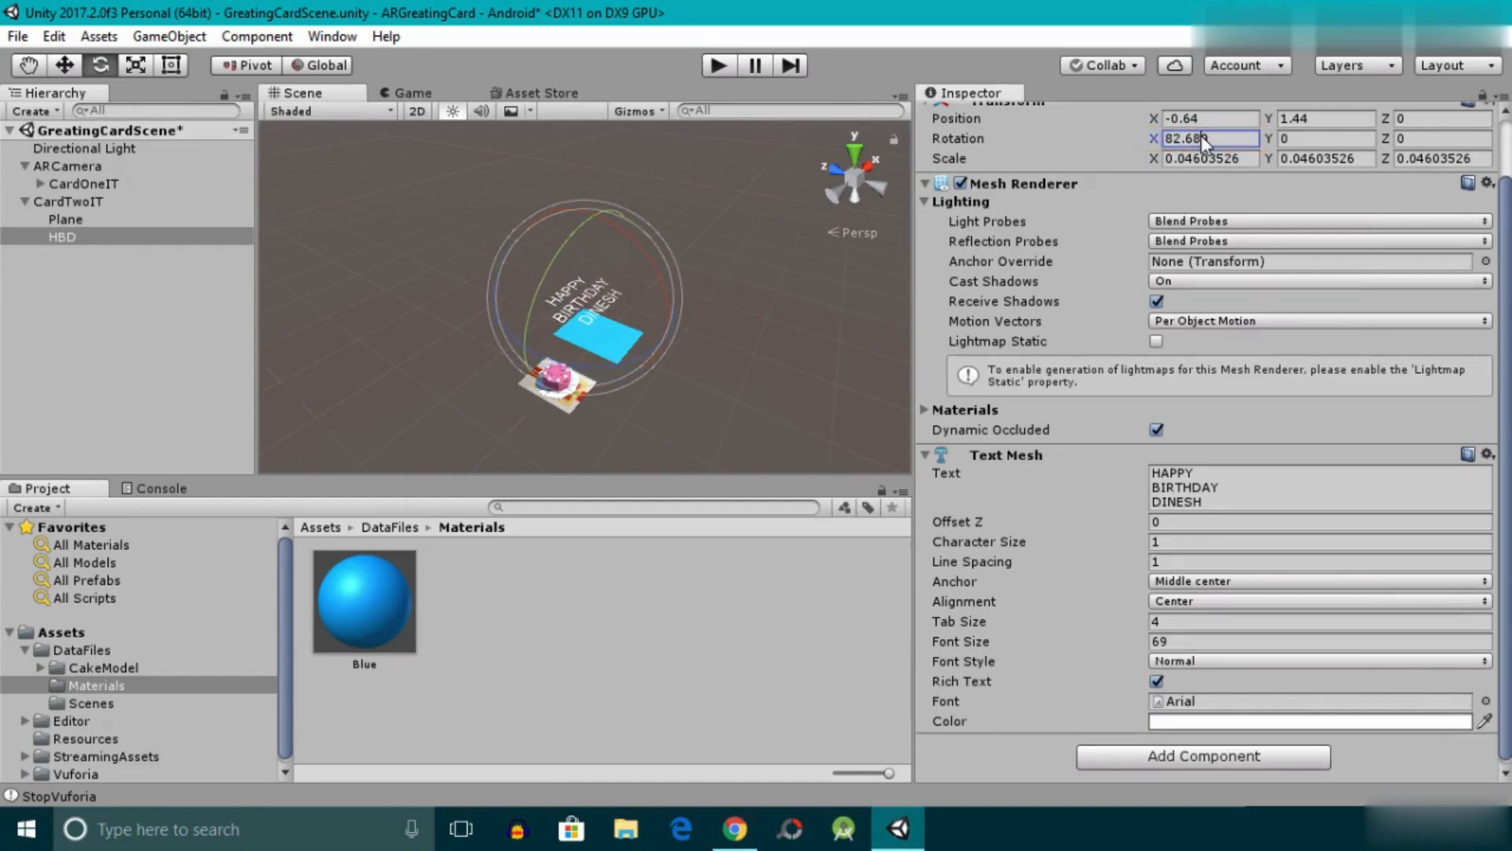
pyautogui.write('90')
pyautogui.hotkey('ctrl', 's')
# Move the HBD text over the blue plane, to about X 0.13, Y -0.41, Z 0.18.
pyautogui.keyDown('alt'); pyautogui.moveTo(684, 265); pyautogui.dragTo(344, 351); pyautogui.keyUp('alt')
pyautogui.click(75, 68)
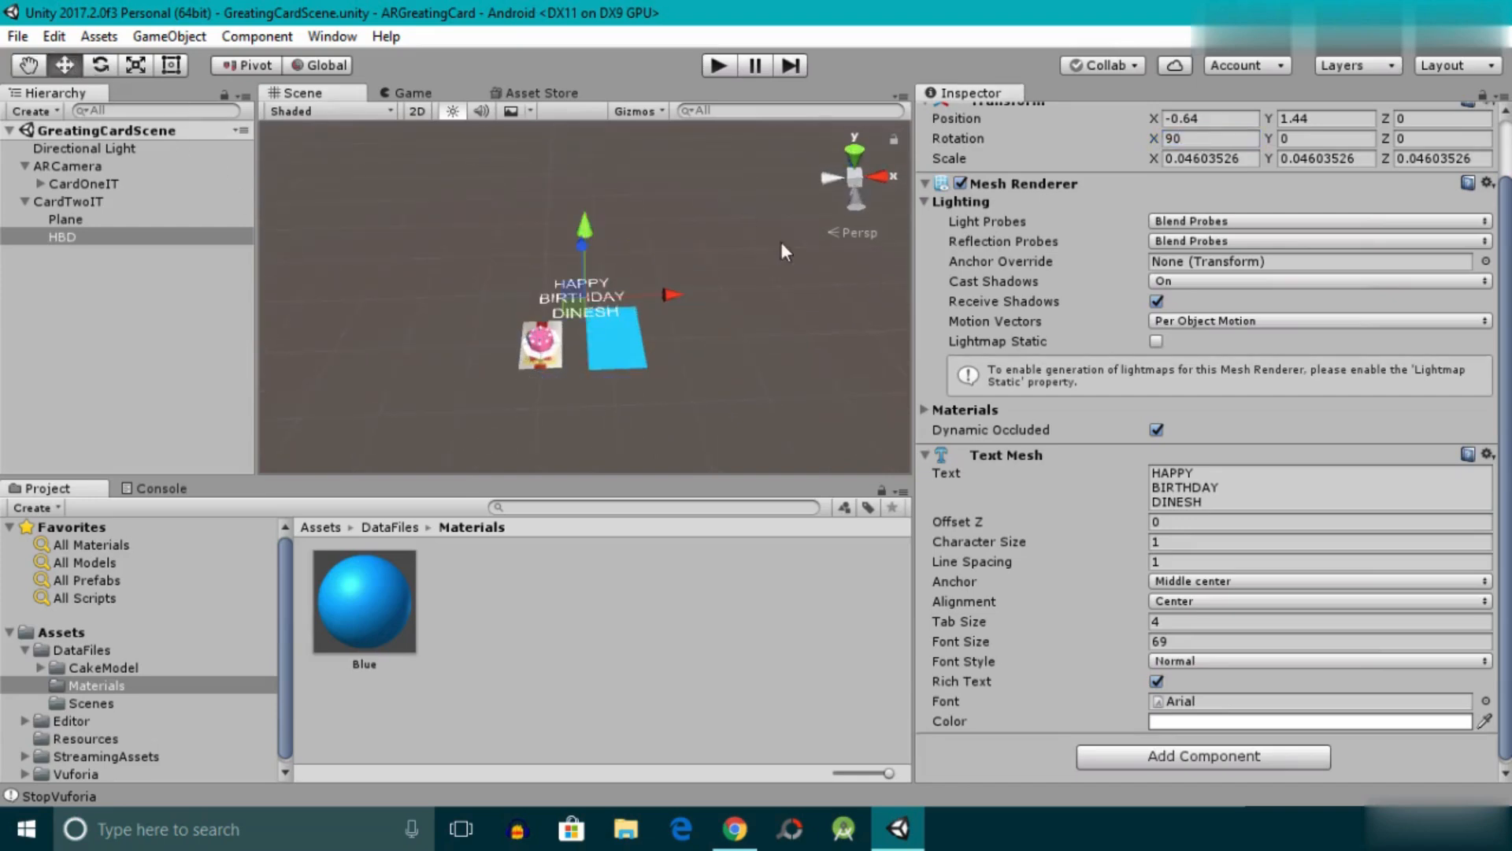
pyautogui.keyDown('alt'); pyautogui.moveTo(586, 222); pyautogui.dragTo(693, 233); pyautogui.keyUp('alt')
pyautogui.moveTo(586, 227); pyautogui.dragTo(657, 406)
pyautogui.doubleClick(99, 237)
pyautogui.moveTo(585, 265); pyautogui.dragTo(681, 281)
pyautogui.doubleClick(76, 239)
pyautogui.moveTo(577, 222); pyautogui.dragTo(573, 208)
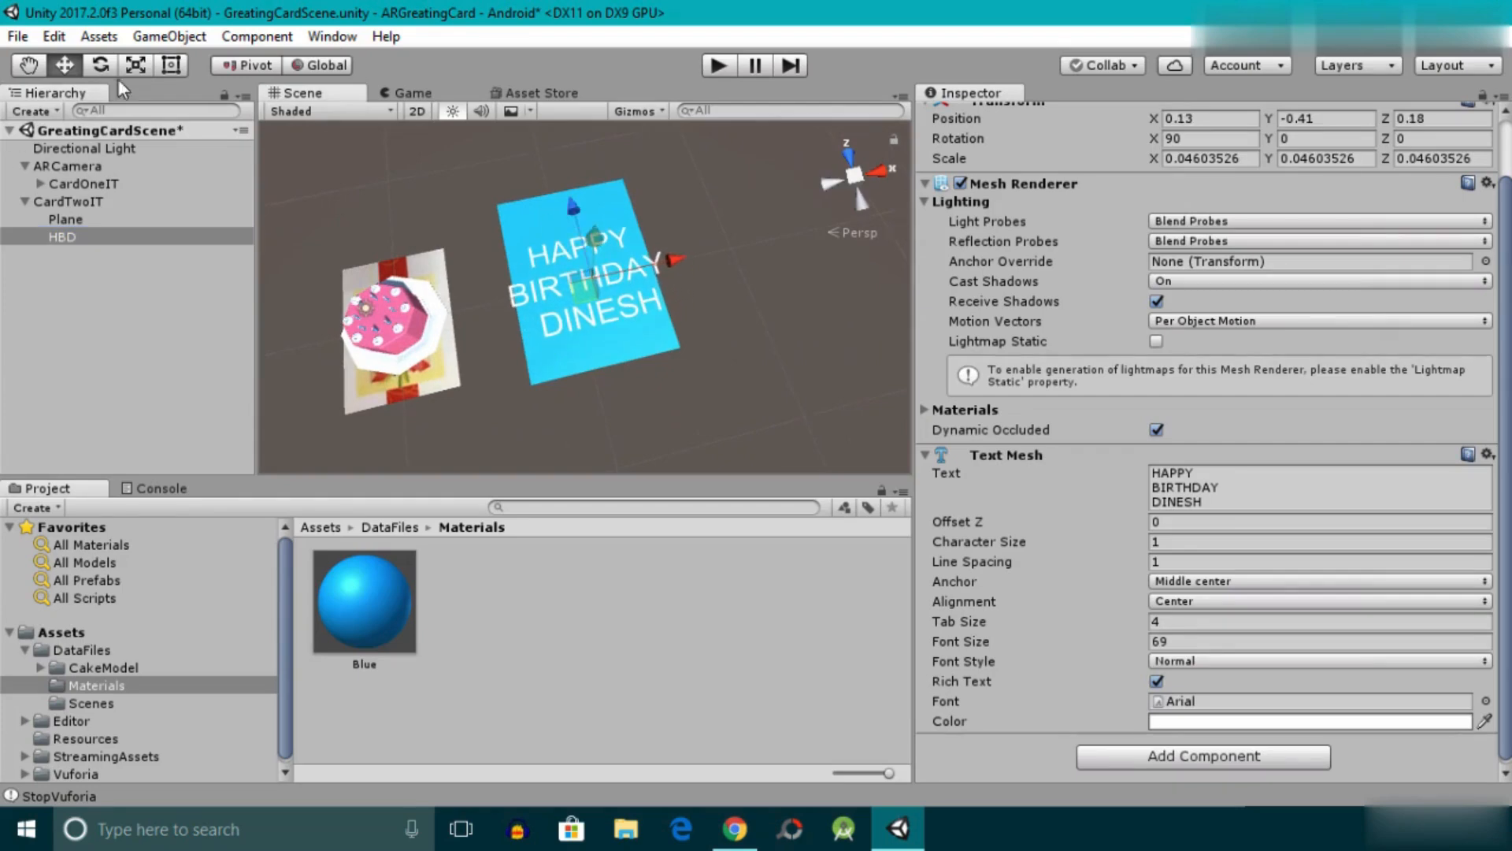
# Scale the HBD text uniformly to about 0.0365, shift it to X 0.04 and save the scene.
pyautogui.click(134, 67)
pyautogui.moveTo(592, 276); pyautogui.dragTo(569, 262)
pyautogui.click(69, 67)
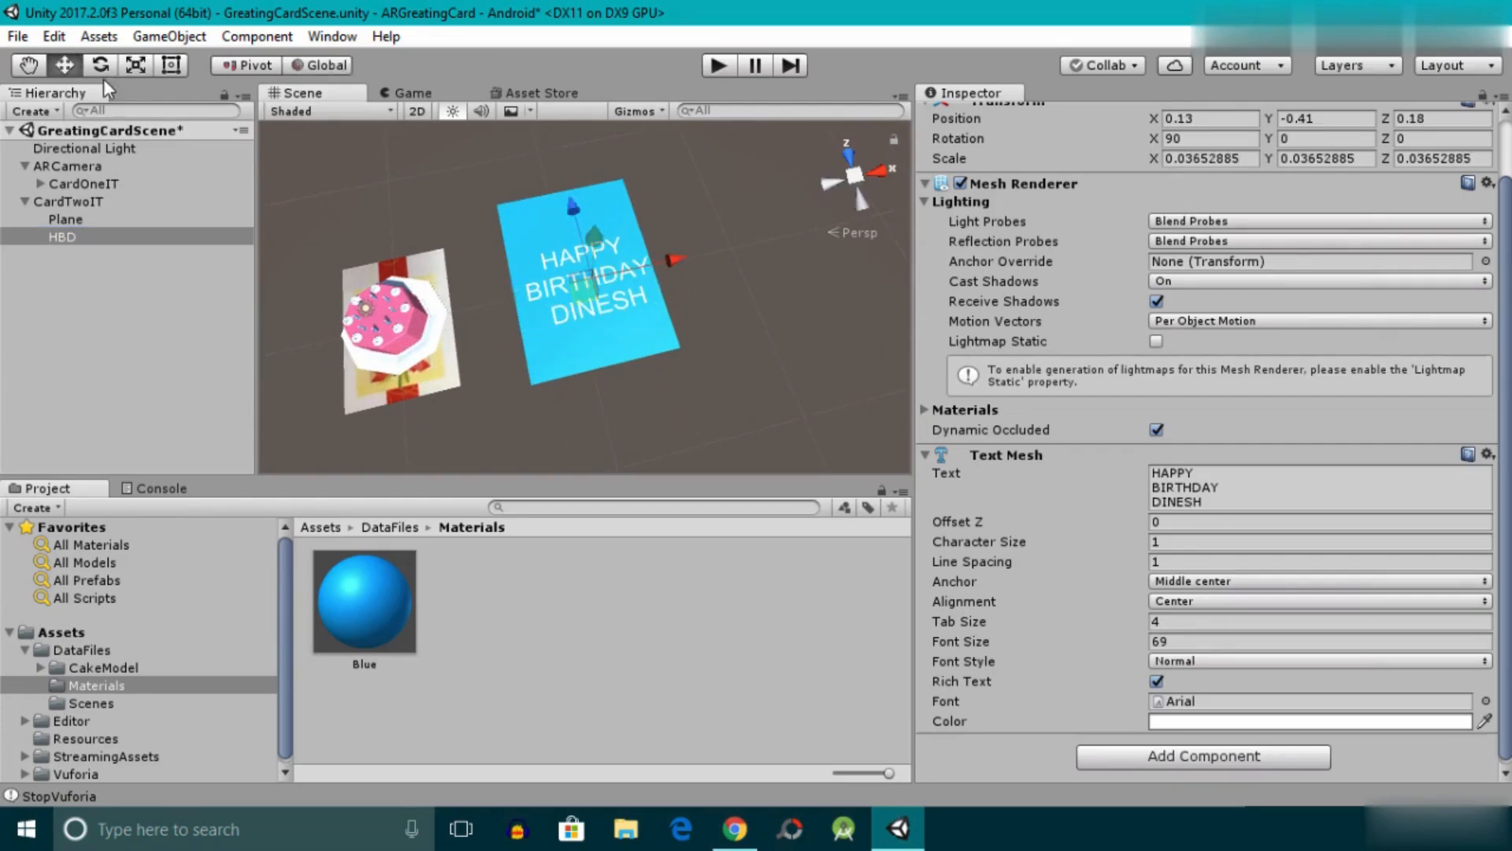
pyautogui.moveTo(672, 259); pyautogui.dragTo(663, 260)
pyautogui.hotkey('ctrl', 's')
# Raise the HBD text to Y 0.146, just above the blue plane, and save the scene.
pyautogui.keyDown('alt'); pyautogui.moveTo(467, 363); pyautogui.dragTo(429, 397); pyautogui.keyUp('alt')
pyautogui.keyDown('alt'); pyautogui.scroll(4, 488, 301); pyautogui.keyUp('alt')
pyautogui.moveTo(587, 212); pyautogui.dragTo(586, 168)
pyautogui.hotkey('ctrl', 's')
pyautogui.scroll(4, 446, 247)
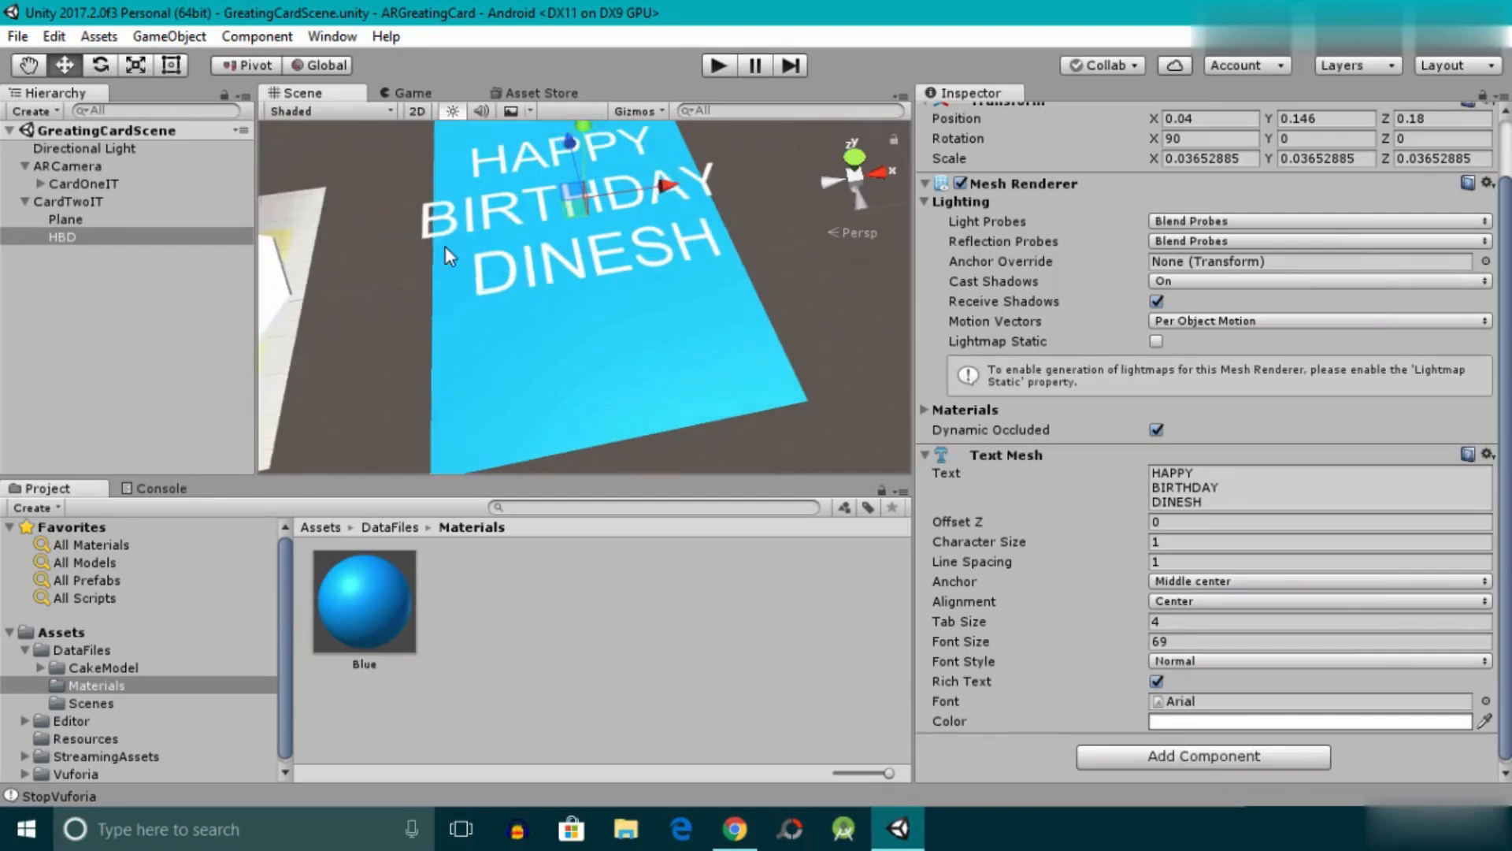
# Shrink the HBD text uniformly to about 0.0296 so it fits within the plane's width, and save the scene.
pyautogui.keyDown('alt'); pyautogui.moveTo(446, 250); pyautogui.dragTo(262, 385); pyautogui.keyUp('alt')
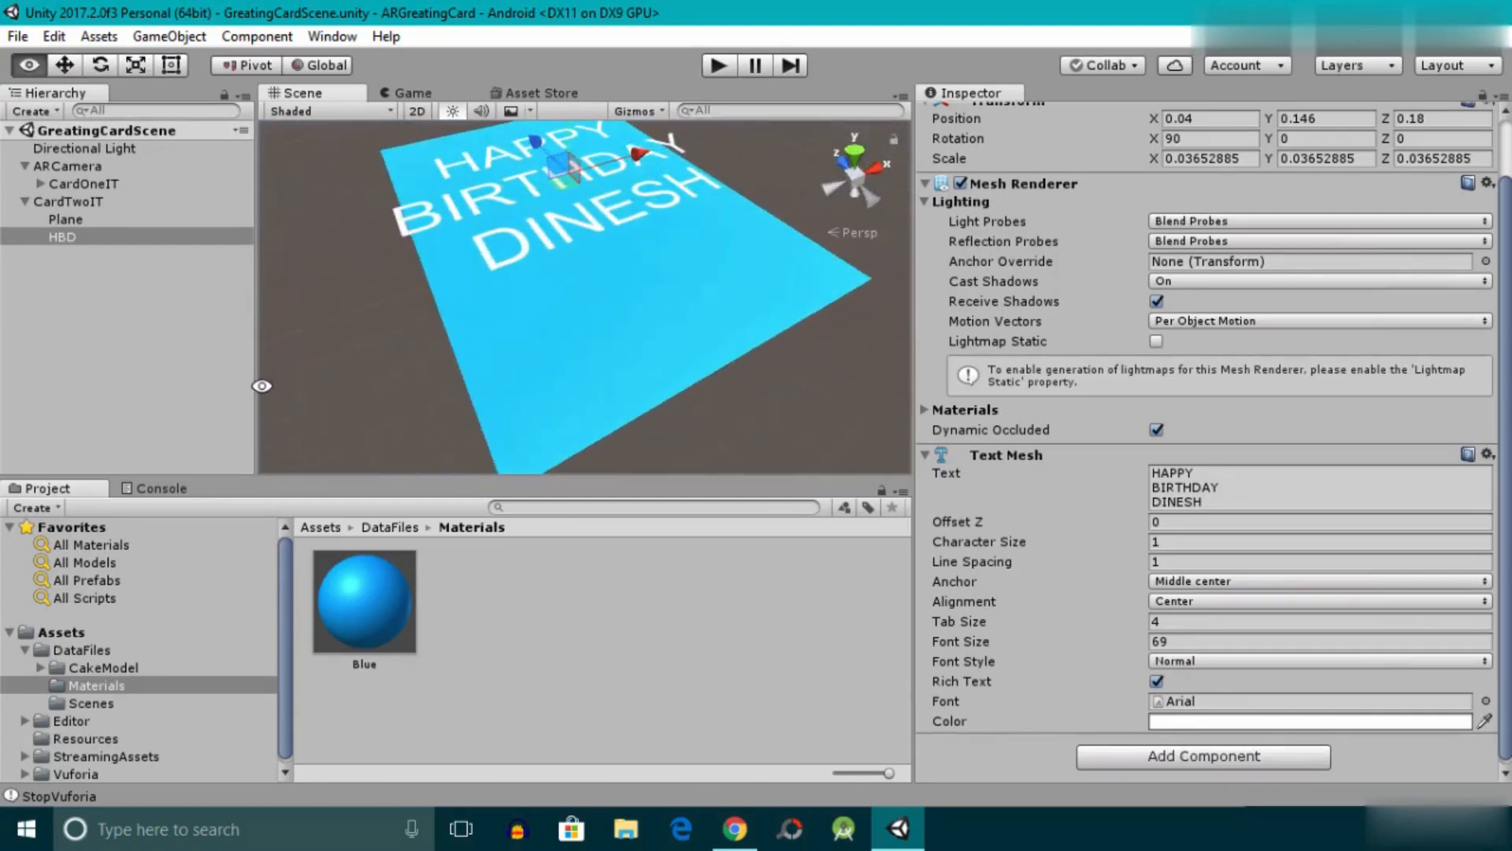
pyautogui.keyDown('alt'); pyautogui.moveTo(589, 315); pyautogui.dragTo(368, 388); pyautogui.keyUp('alt')
pyautogui.press('r')
pyautogui.moveTo(599, 215); pyautogui.dragTo(582, 222)
pyautogui.scroll(-3, 634, 227)
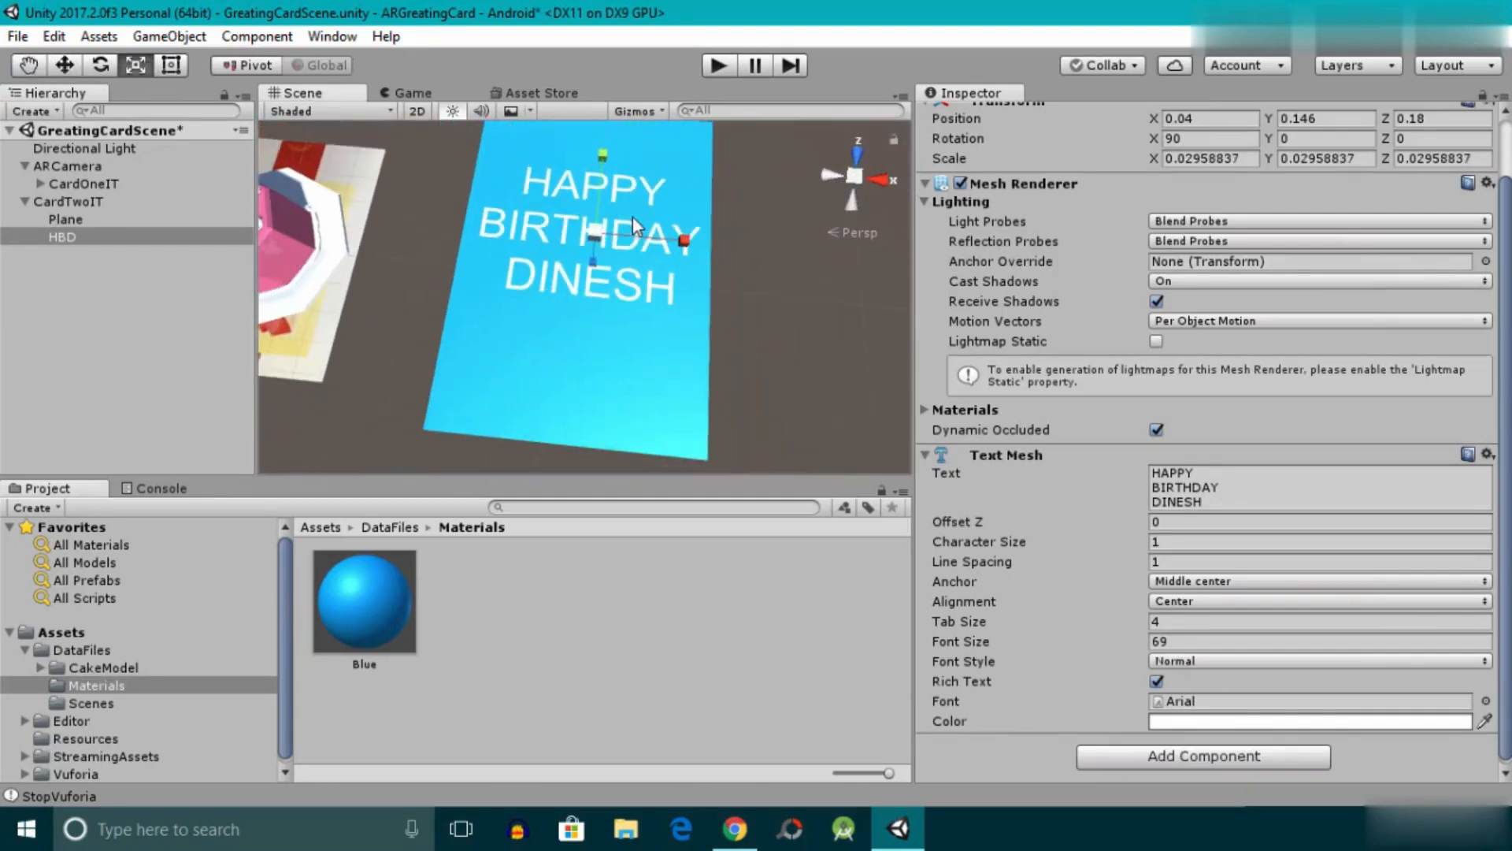
pyautogui.hotkey('ctrl', 's')
pyautogui.scroll(-2, 472, 275)
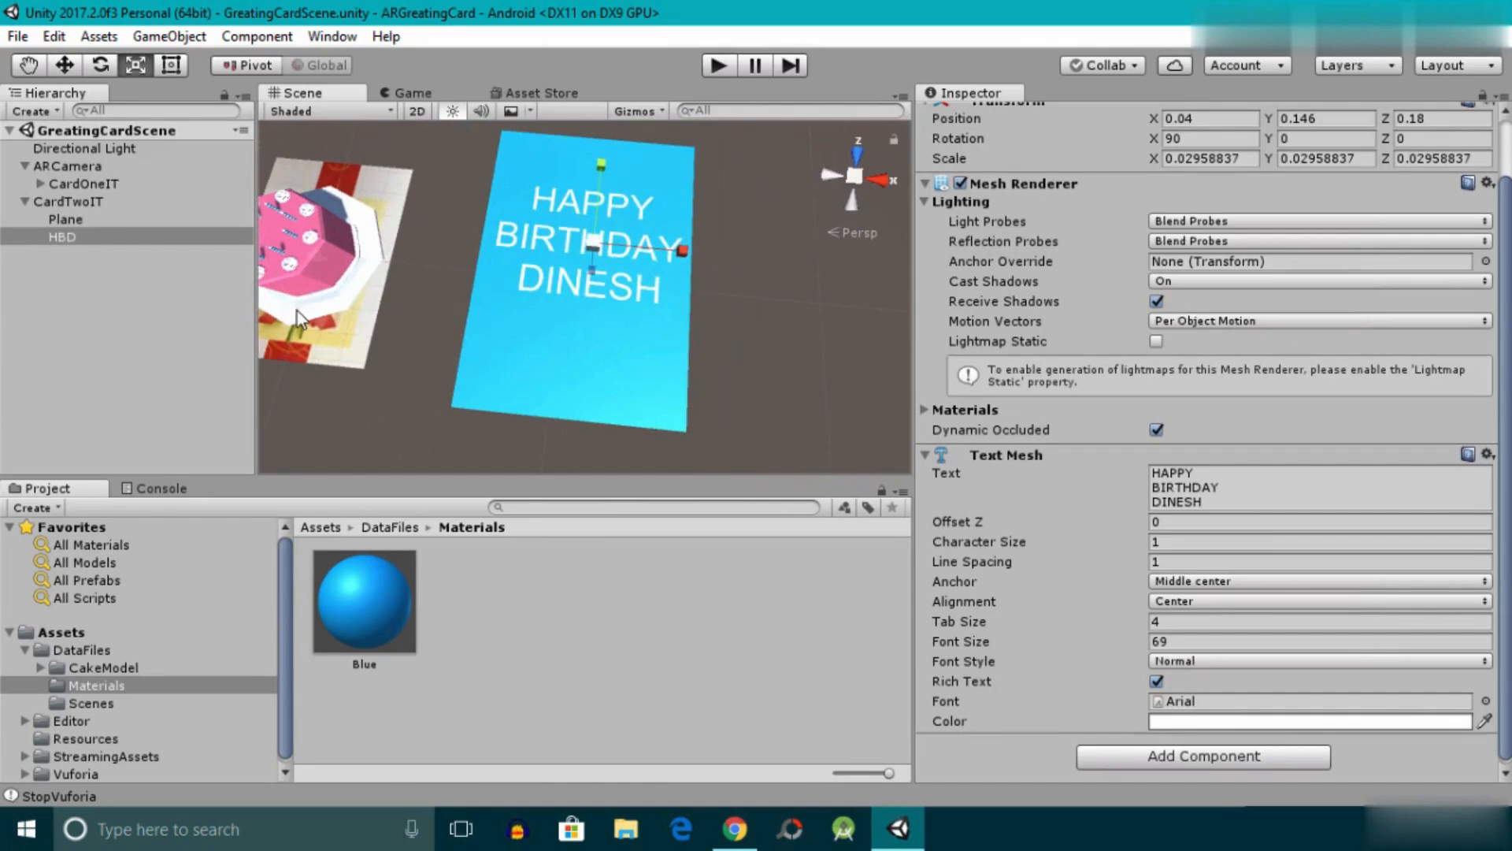
# Compare the Transform positions of the Plane, CardTwoIT and HBD objects.
pyautogui.click(82, 236)
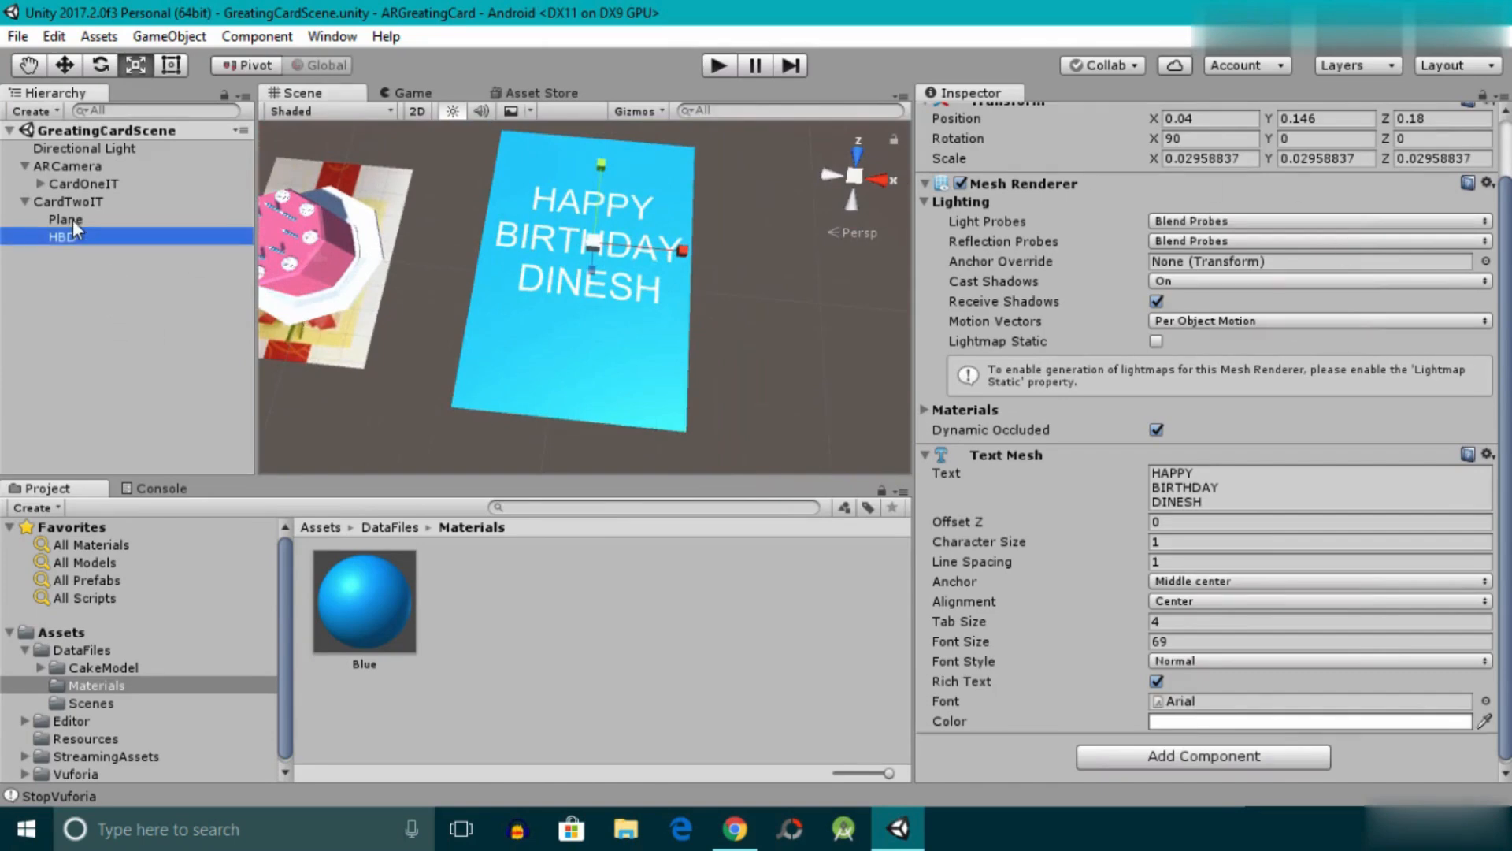
pyautogui.click(69, 220)
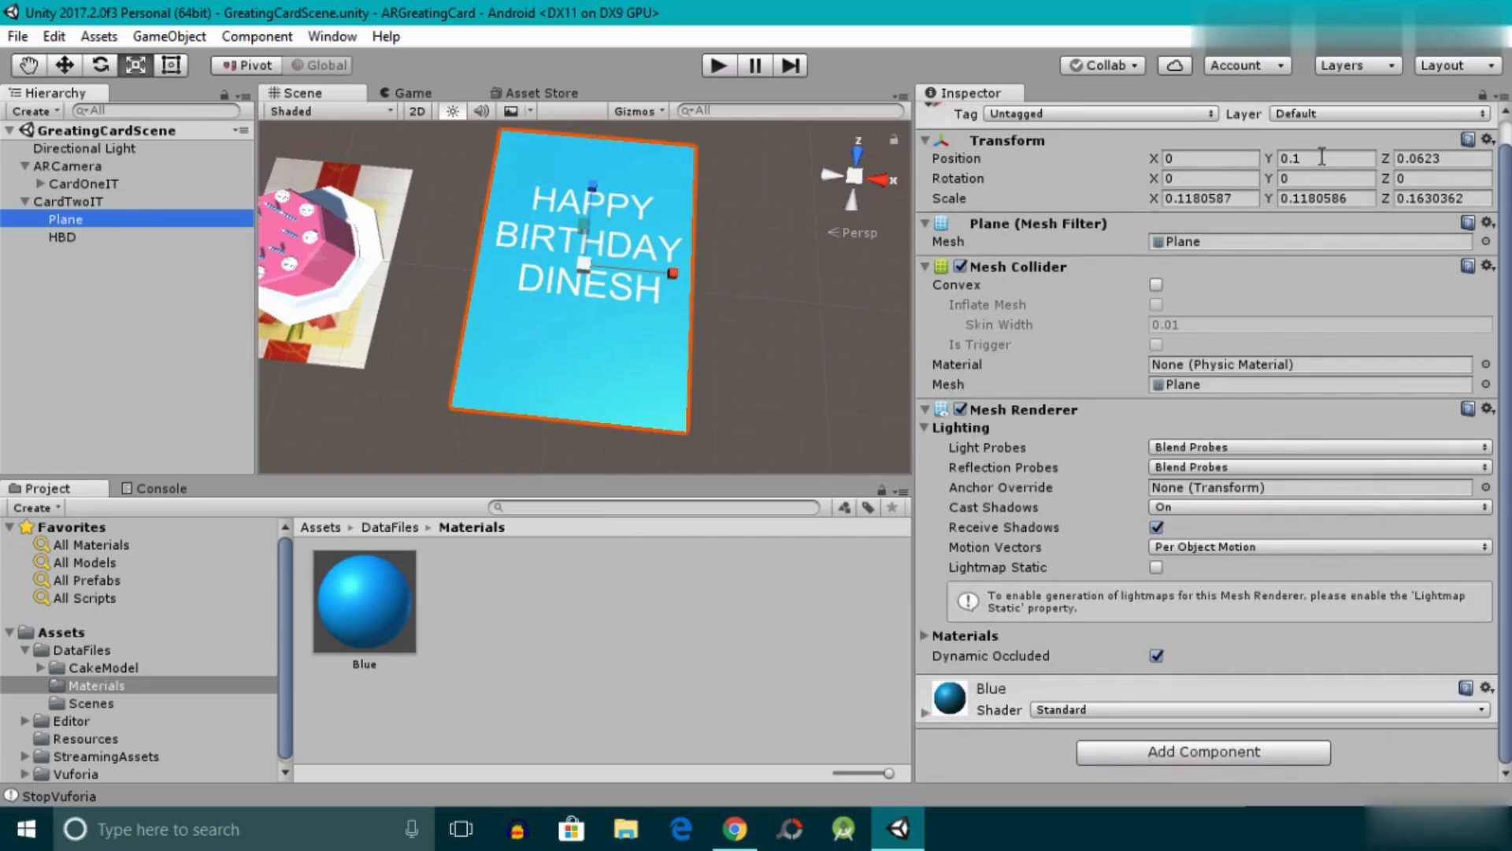
pyautogui.click(82, 197)
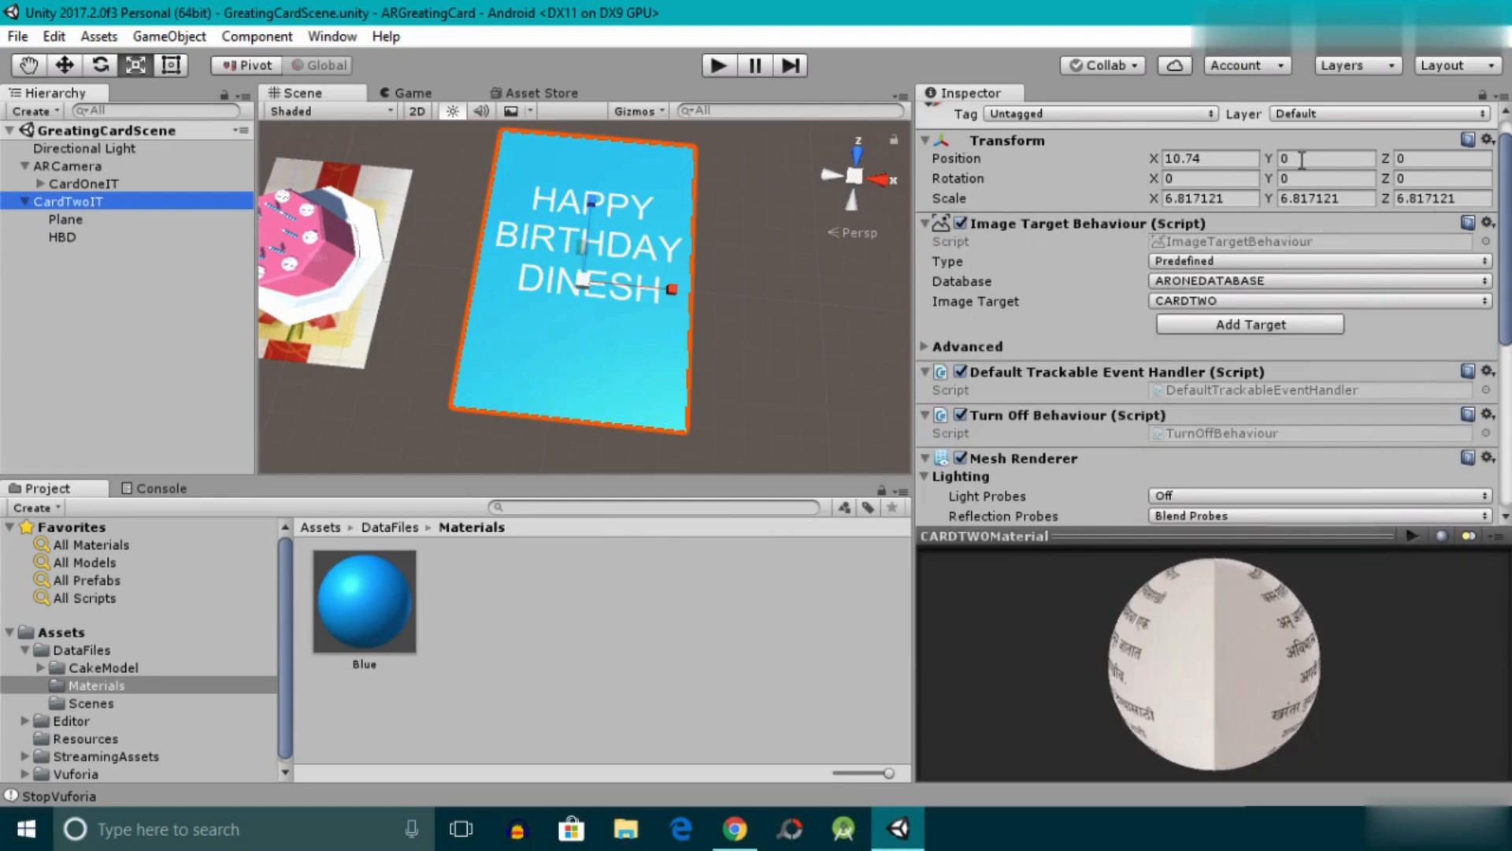
pyautogui.click(1301, 160)
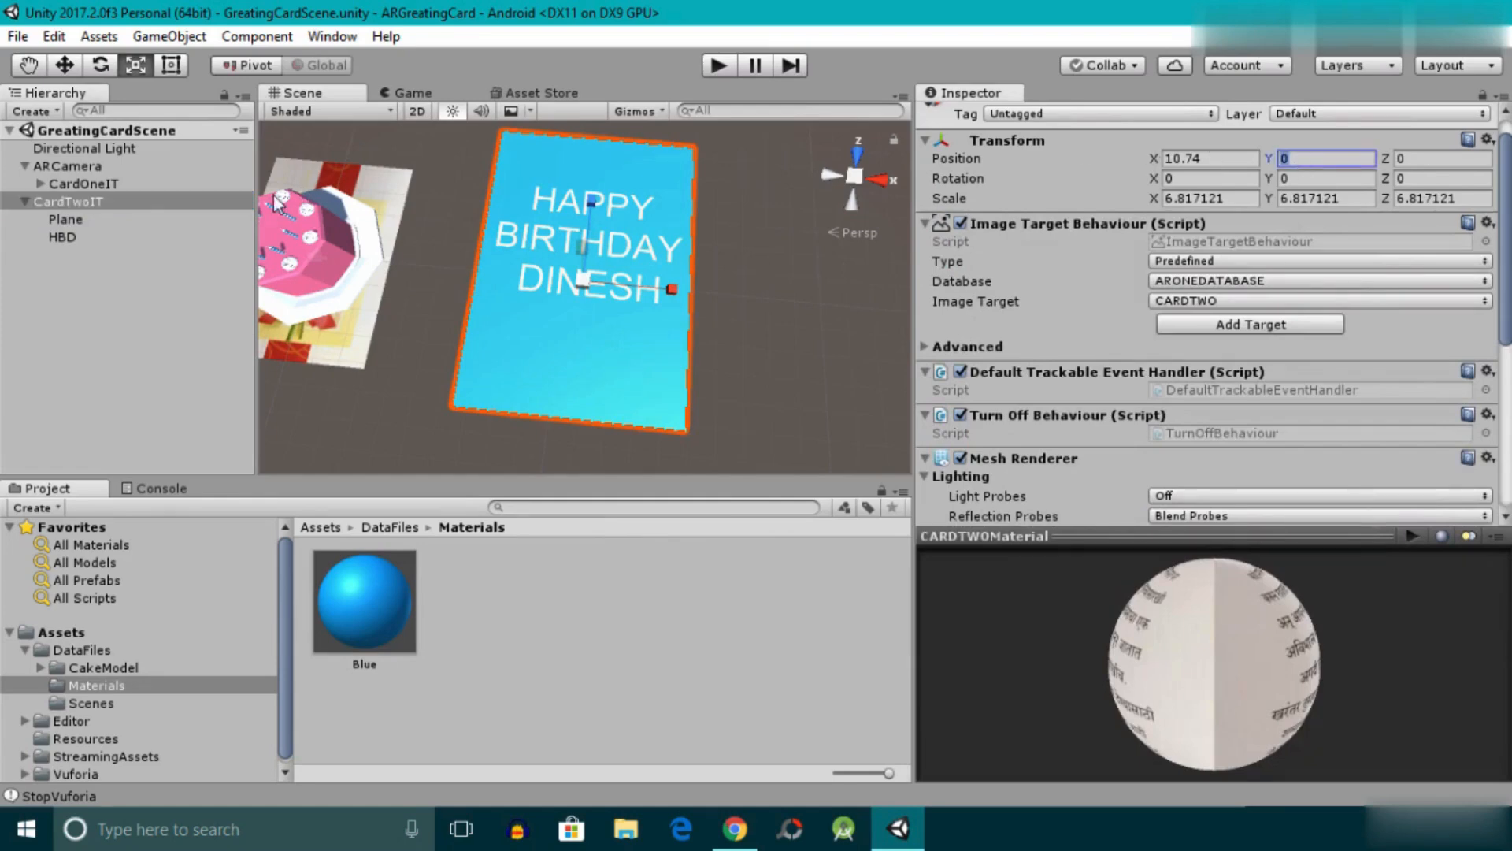
pyautogui.click(82, 221)
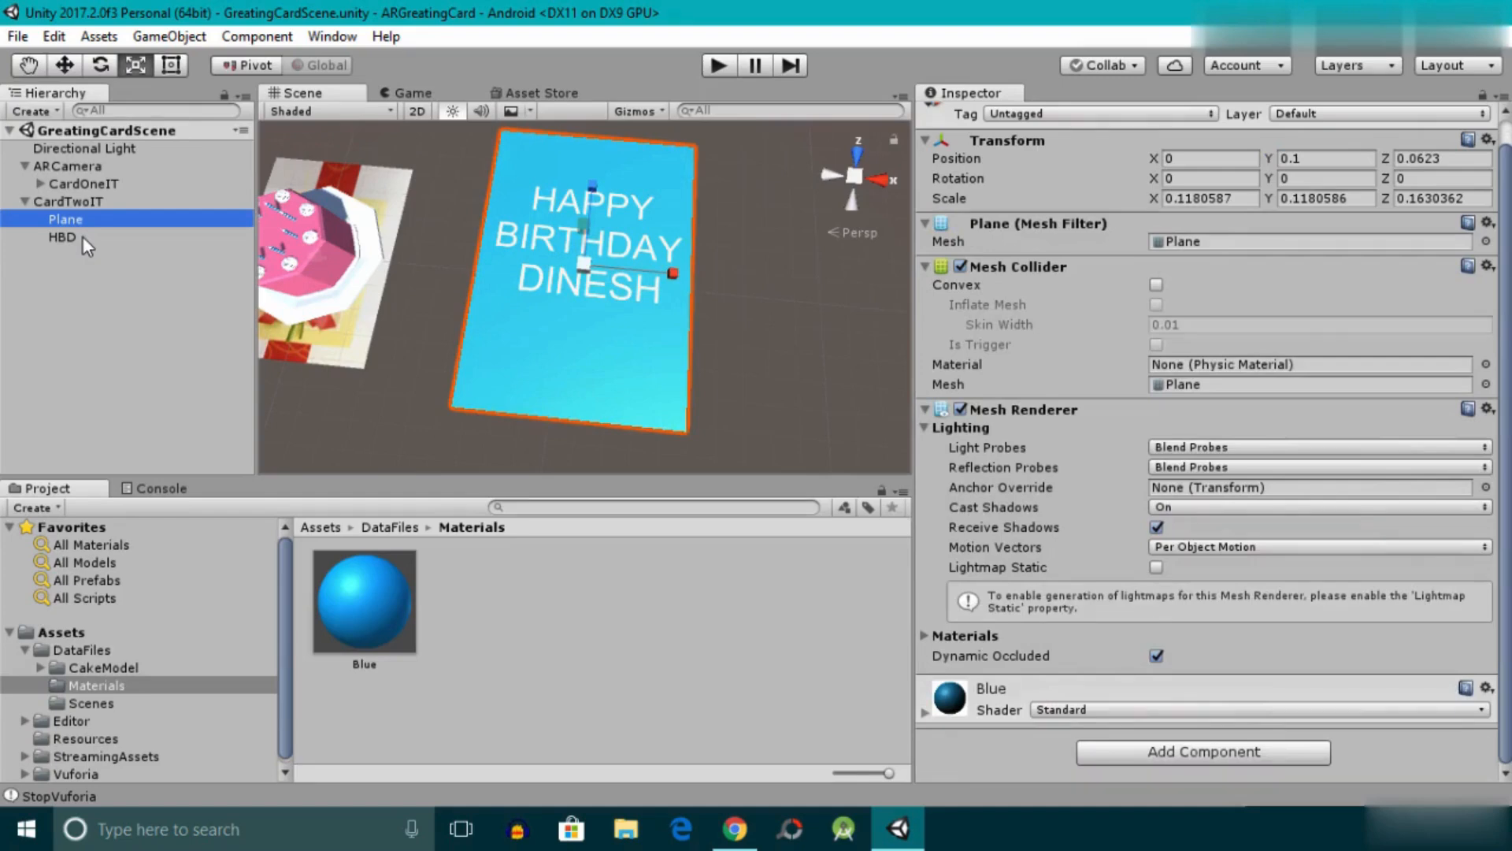
pyautogui.click(63, 237)
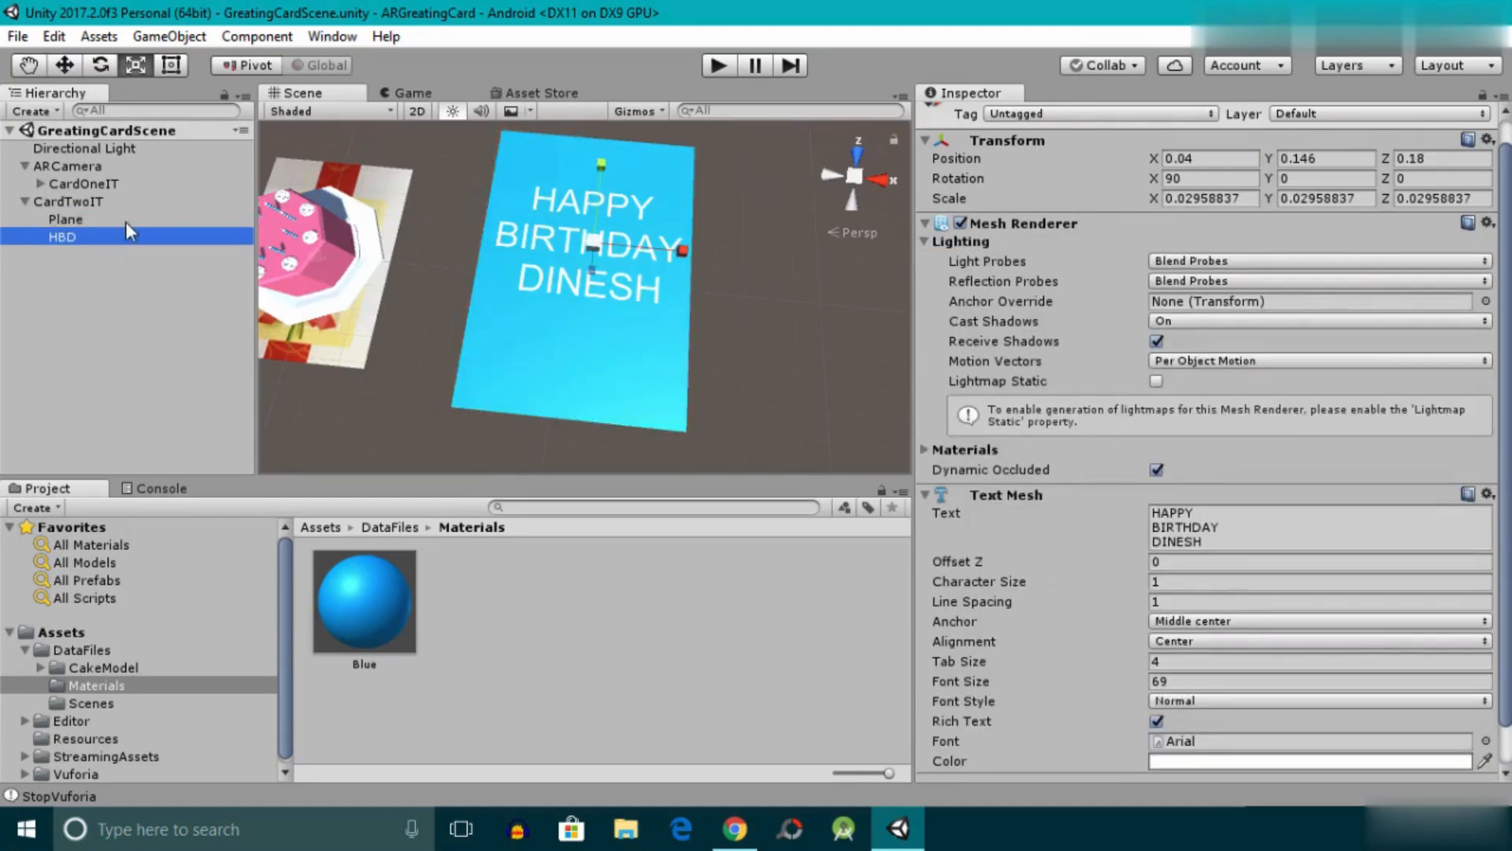
pyautogui.click(75, 201)
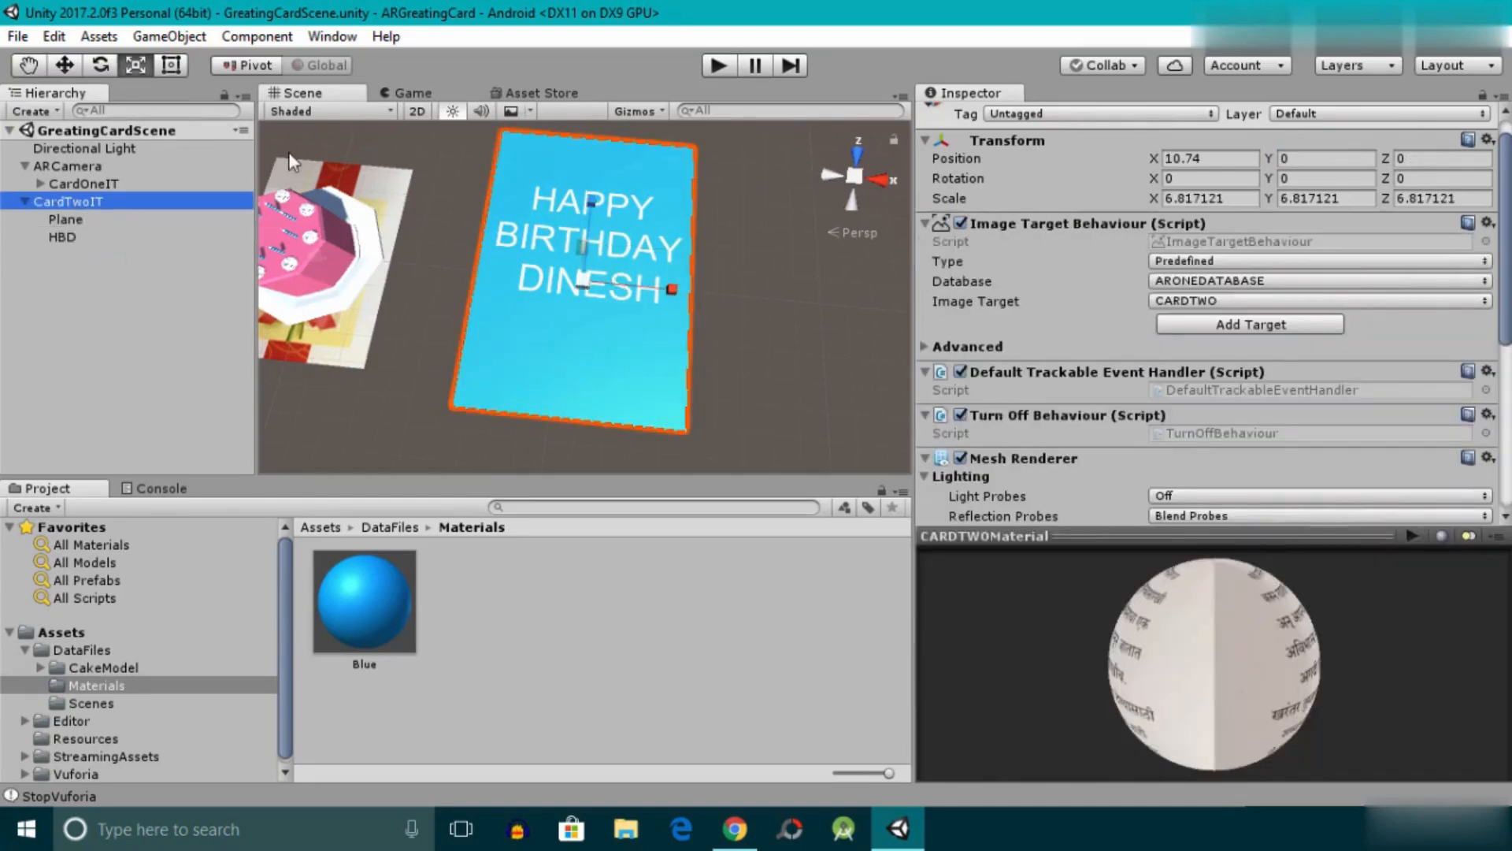
# Move the HBD text along Z to 0.071, towards the middle of the blue plane.
pyautogui.click(64, 69)
pyautogui.keyDown('alt'); pyautogui.moveTo(541, 232); pyautogui.dragTo(677, 230); pyautogui.keyUp('alt')
pyautogui.moveTo(556, 207)
pyautogui.mouseDown()
pyautogui.moveTo(565, 216)
pyautogui.moveTo(555, 187)
pyautogui.mouseUp()
pyautogui.hotkey('ctrl', 'z')
pyautogui.click(110, 237)
# Make the collapsed CardTwoIT object a child of ARCamera and save the scene.
pyautogui.click(26, 202)
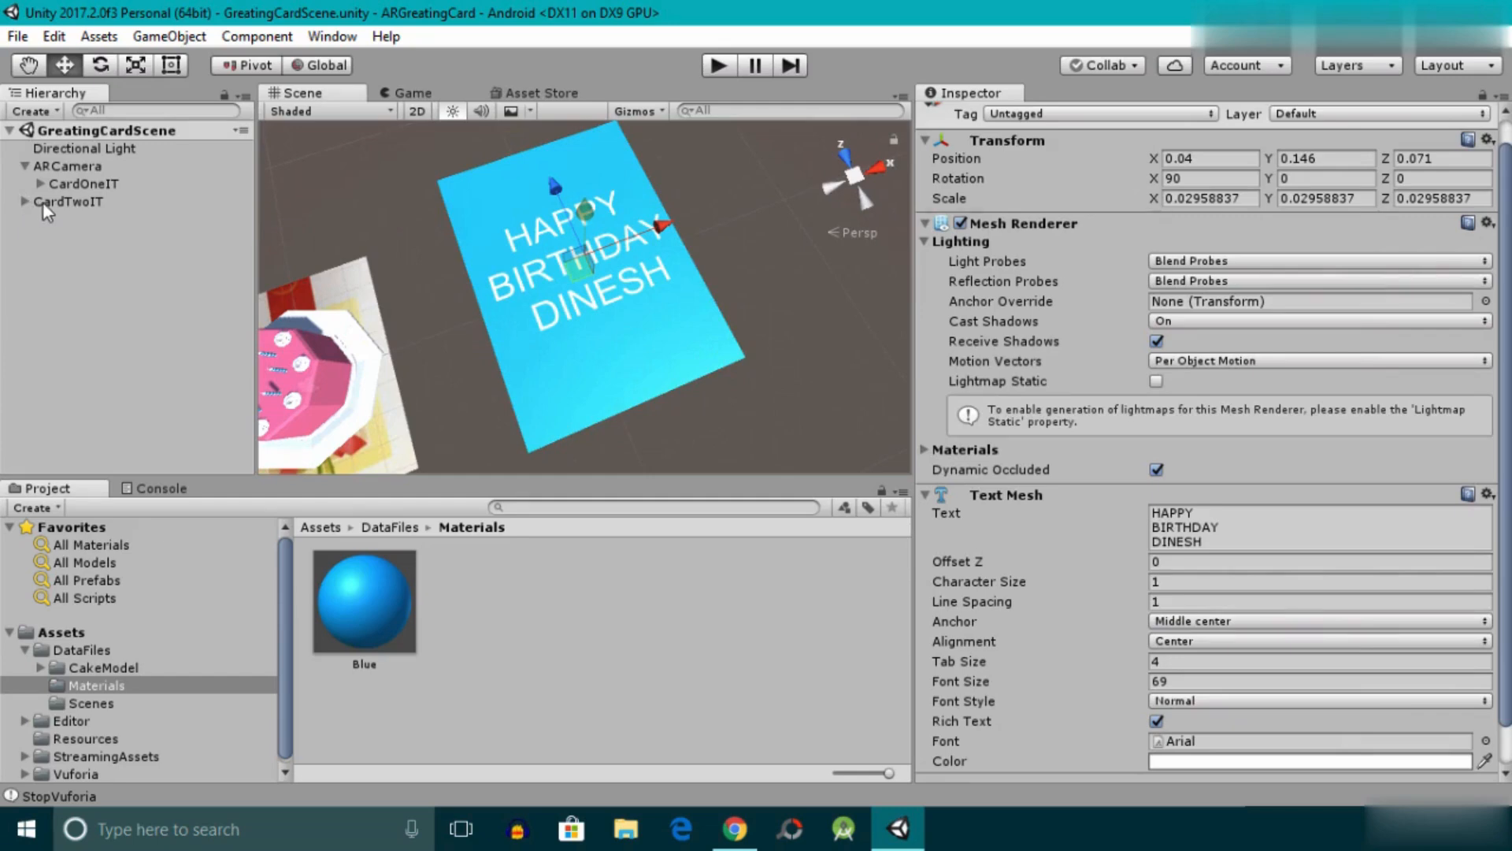
pyautogui.moveTo(61, 201); pyautogui.dragTo(69, 168)
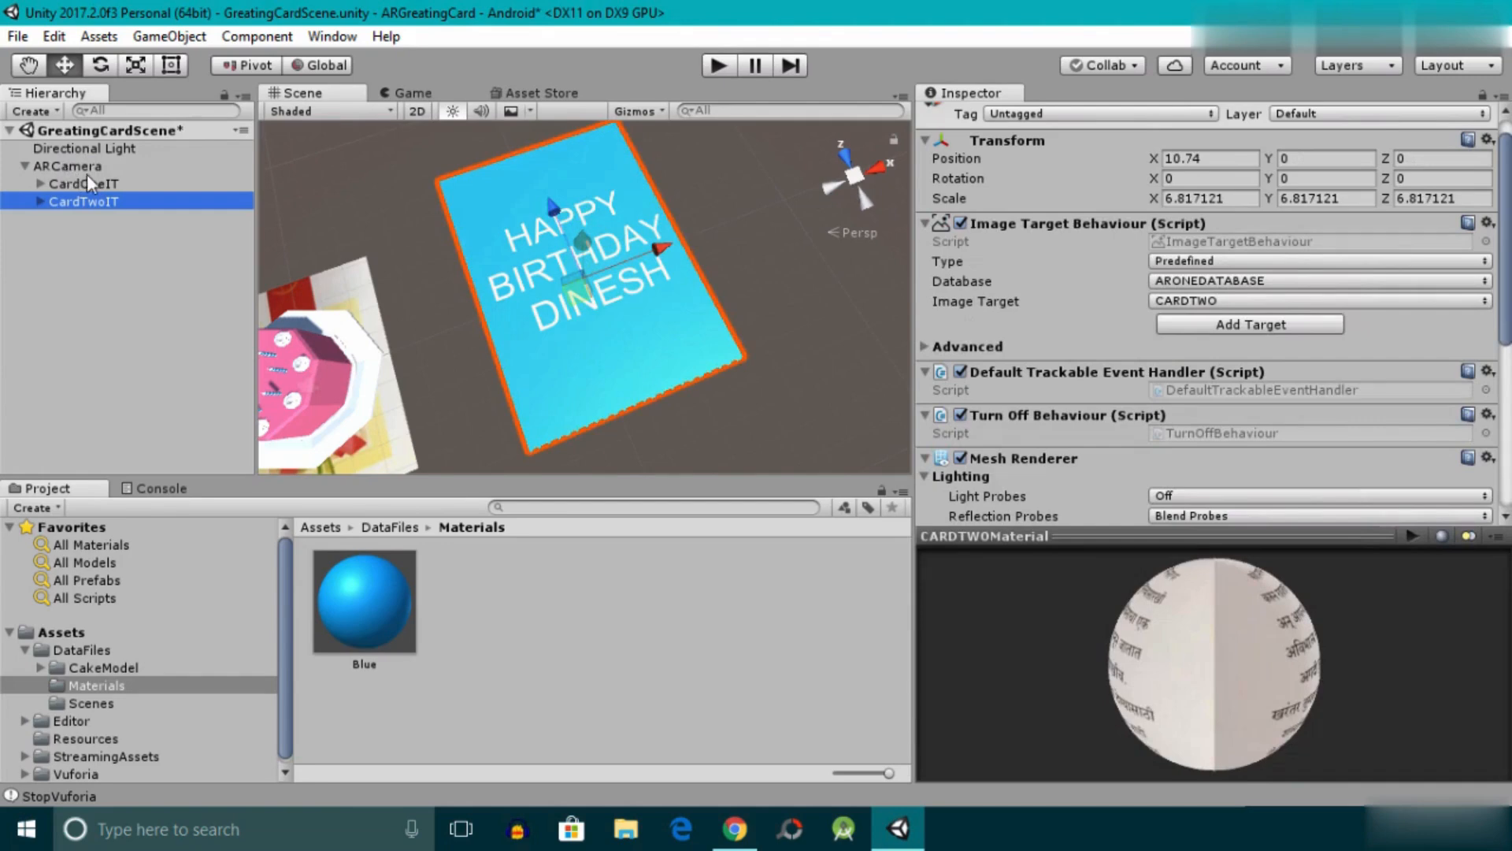
pyautogui.hotkey('ctrl', 's')
# Run the scene to test both card targets with the camera, and stop playback.
pyautogui.click(721, 68)
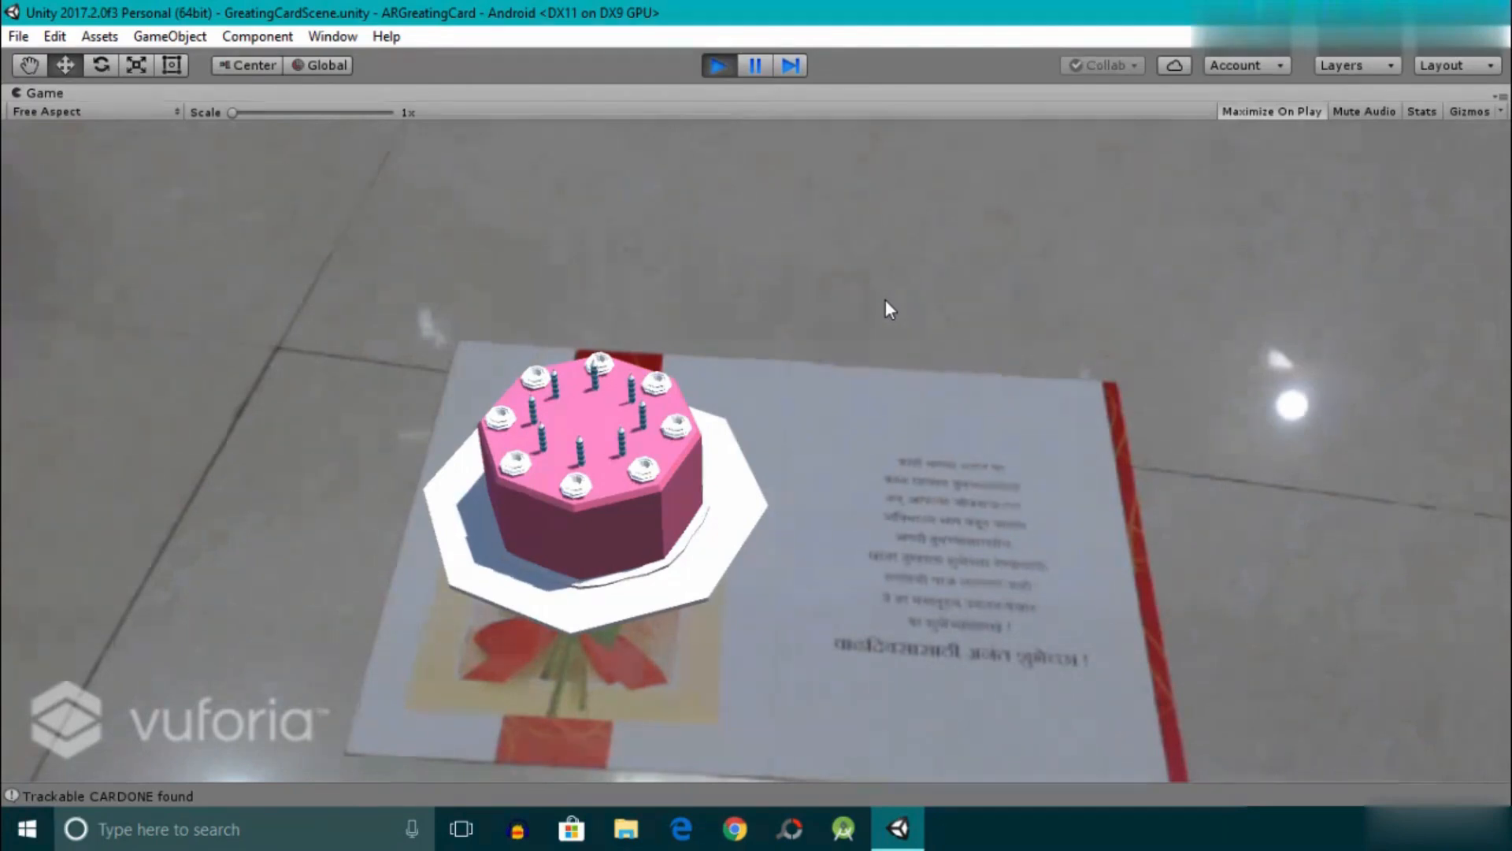
pyautogui.click(719, 72)
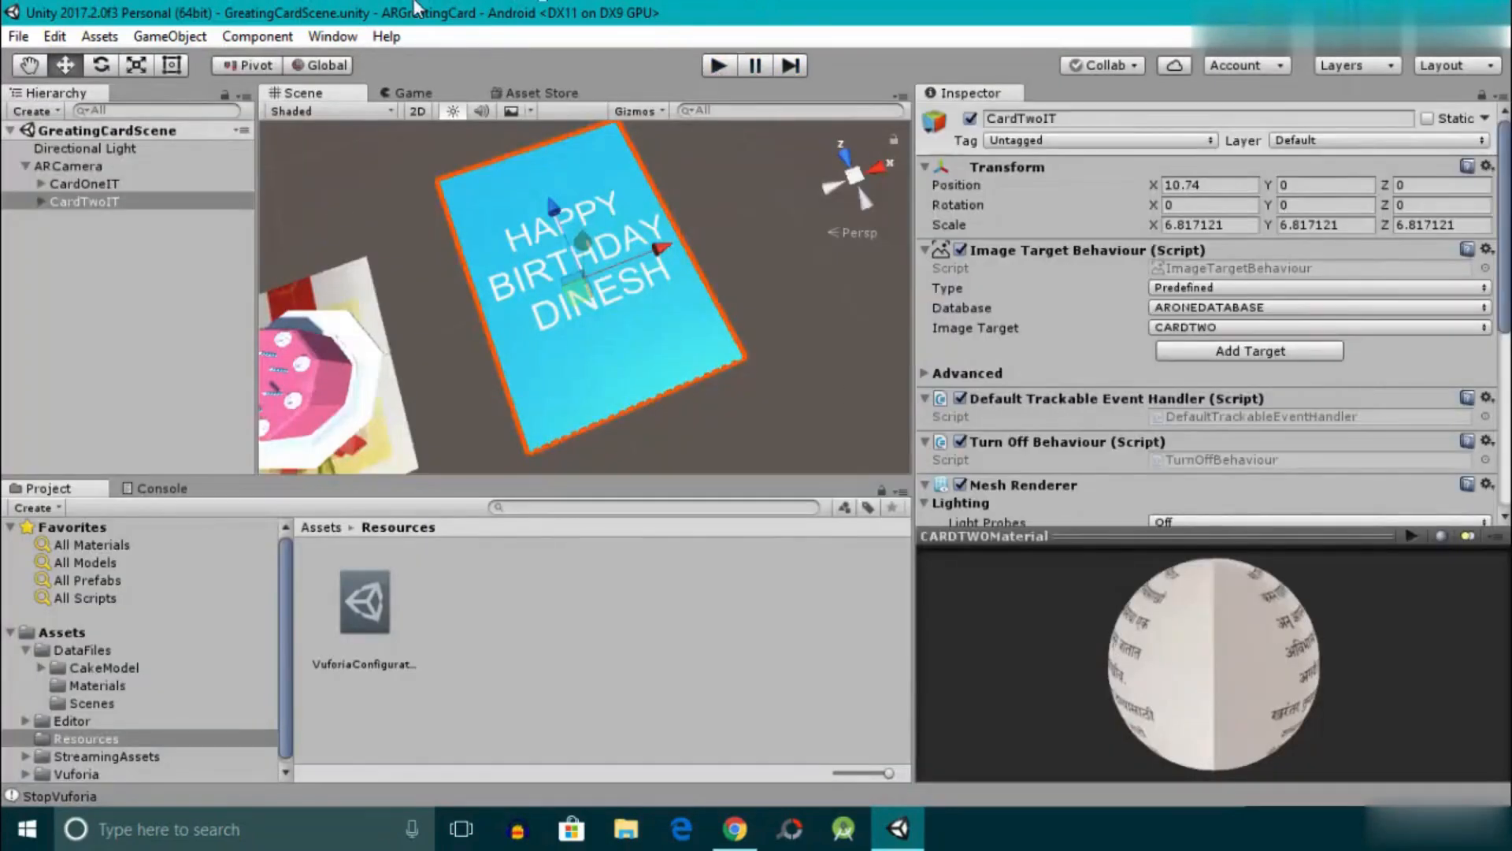
# Set Max Simultaneous Tracked Images to 2 in ARCamera's Vuforia configuration and run the scene again.
pyautogui.click(96, 167)
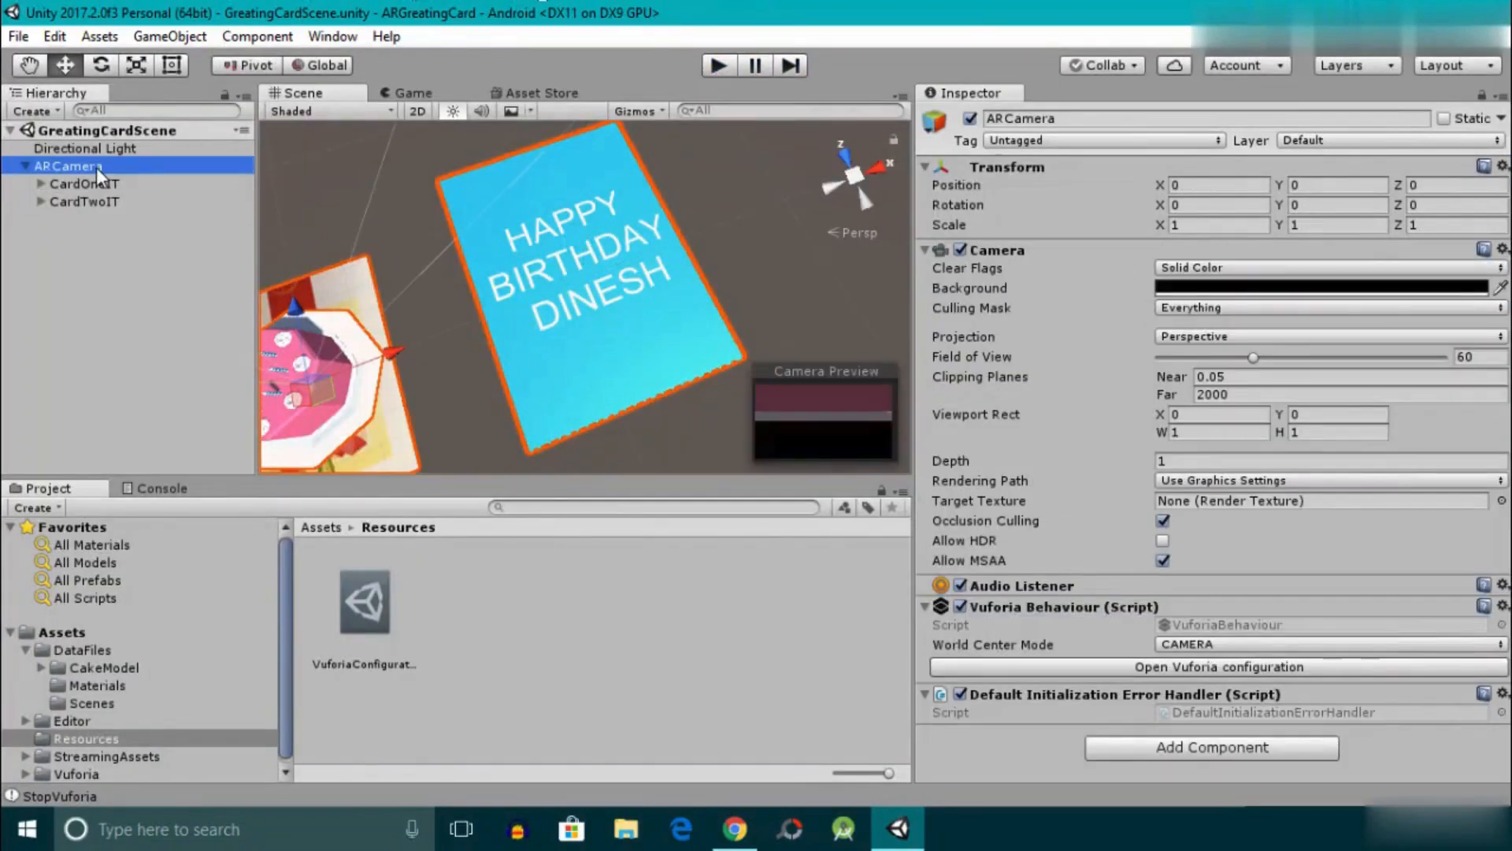
pyautogui.click(1055, 666)
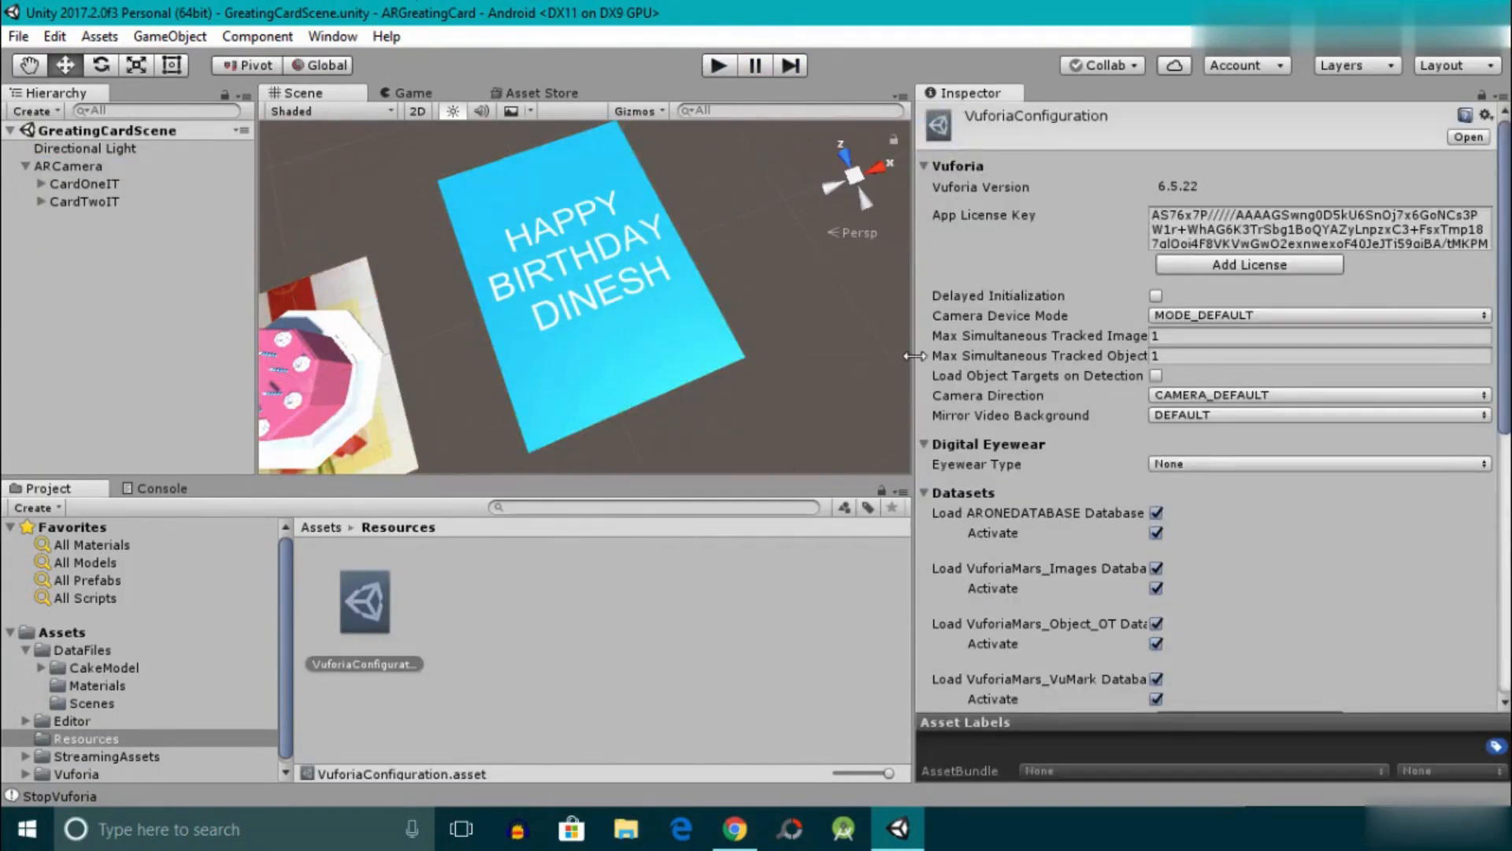
pyautogui.moveTo(914, 353); pyautogui.dragTo(764, 327)
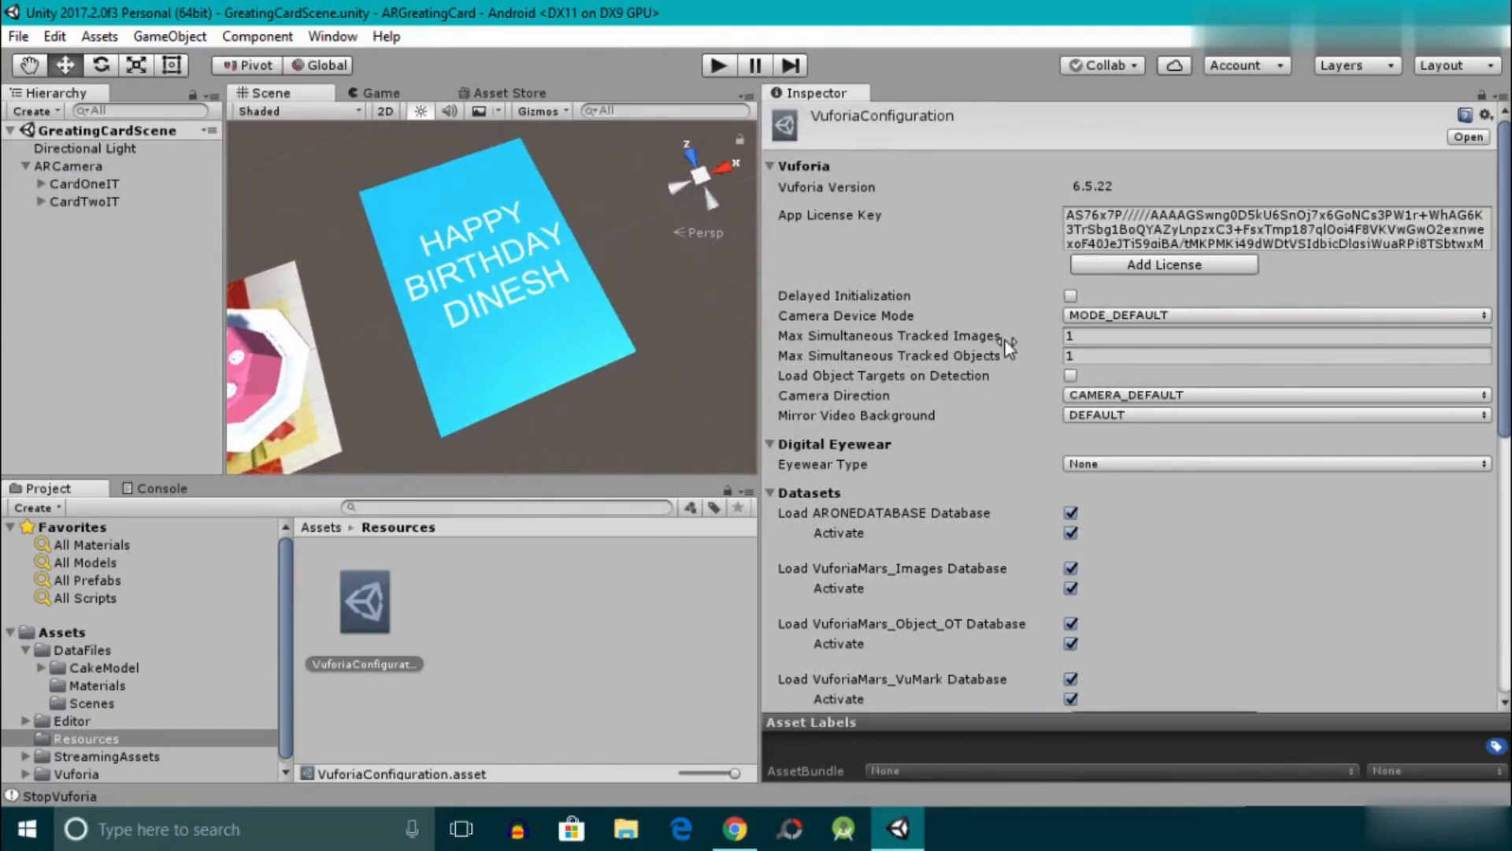
pyautogui.click(1083, 336)
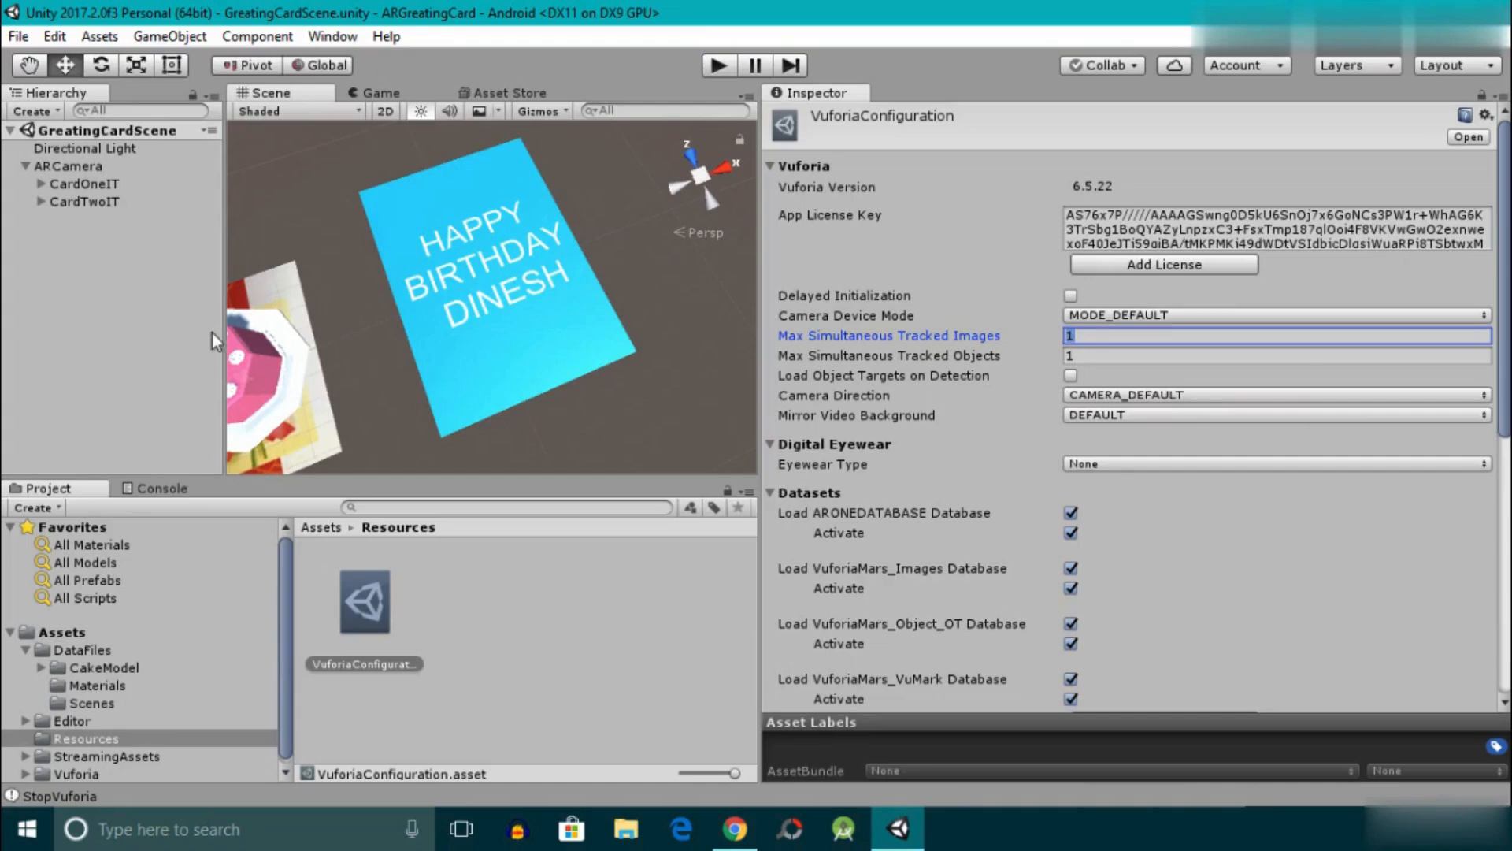
pyautogui.scroll(-8, 306, 317)
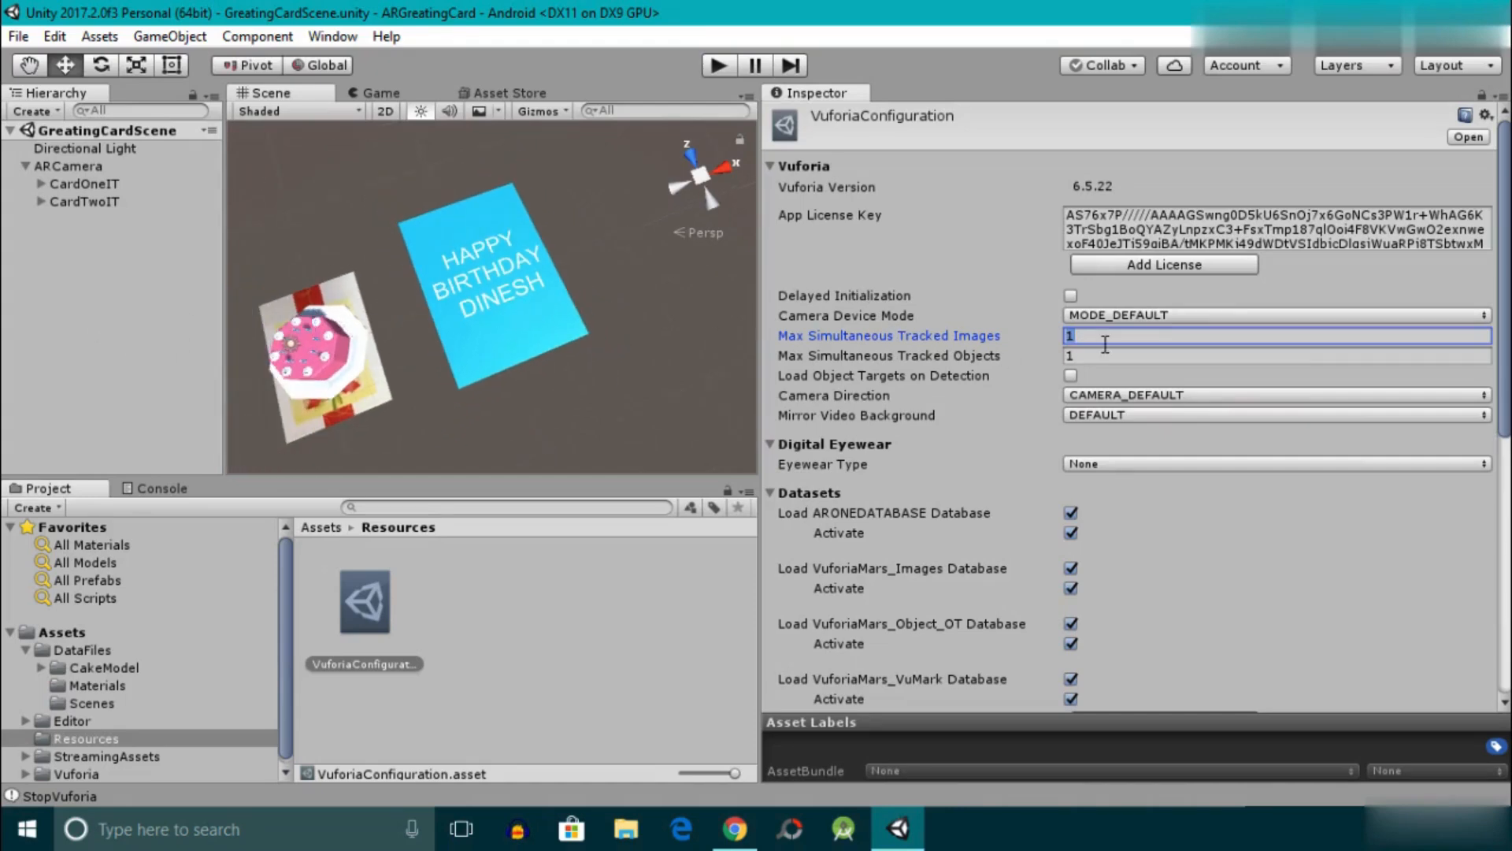
pyautogui.write('2')
pyautogui.click(728, 64)
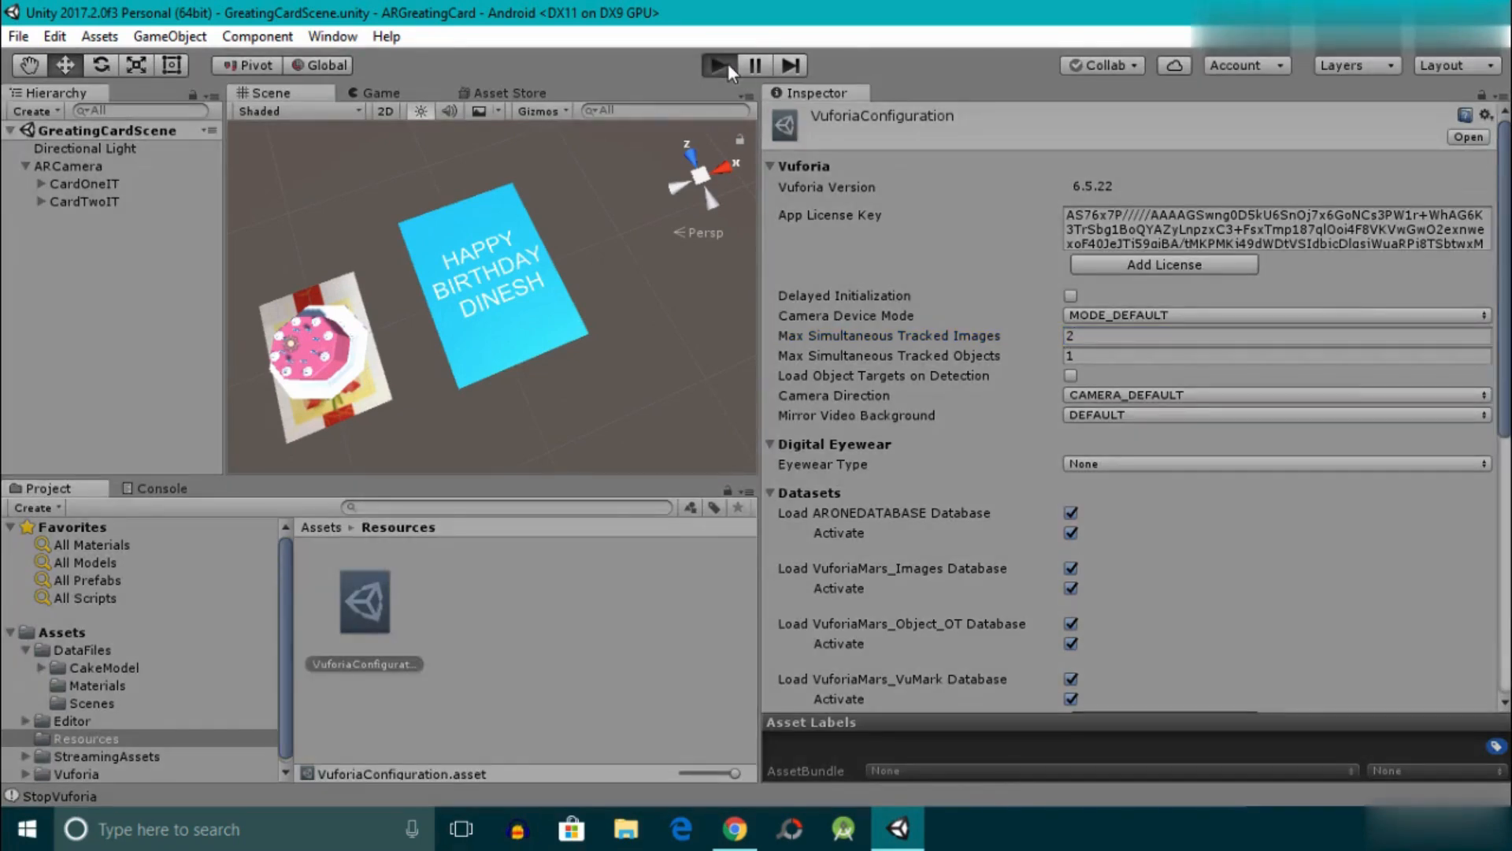